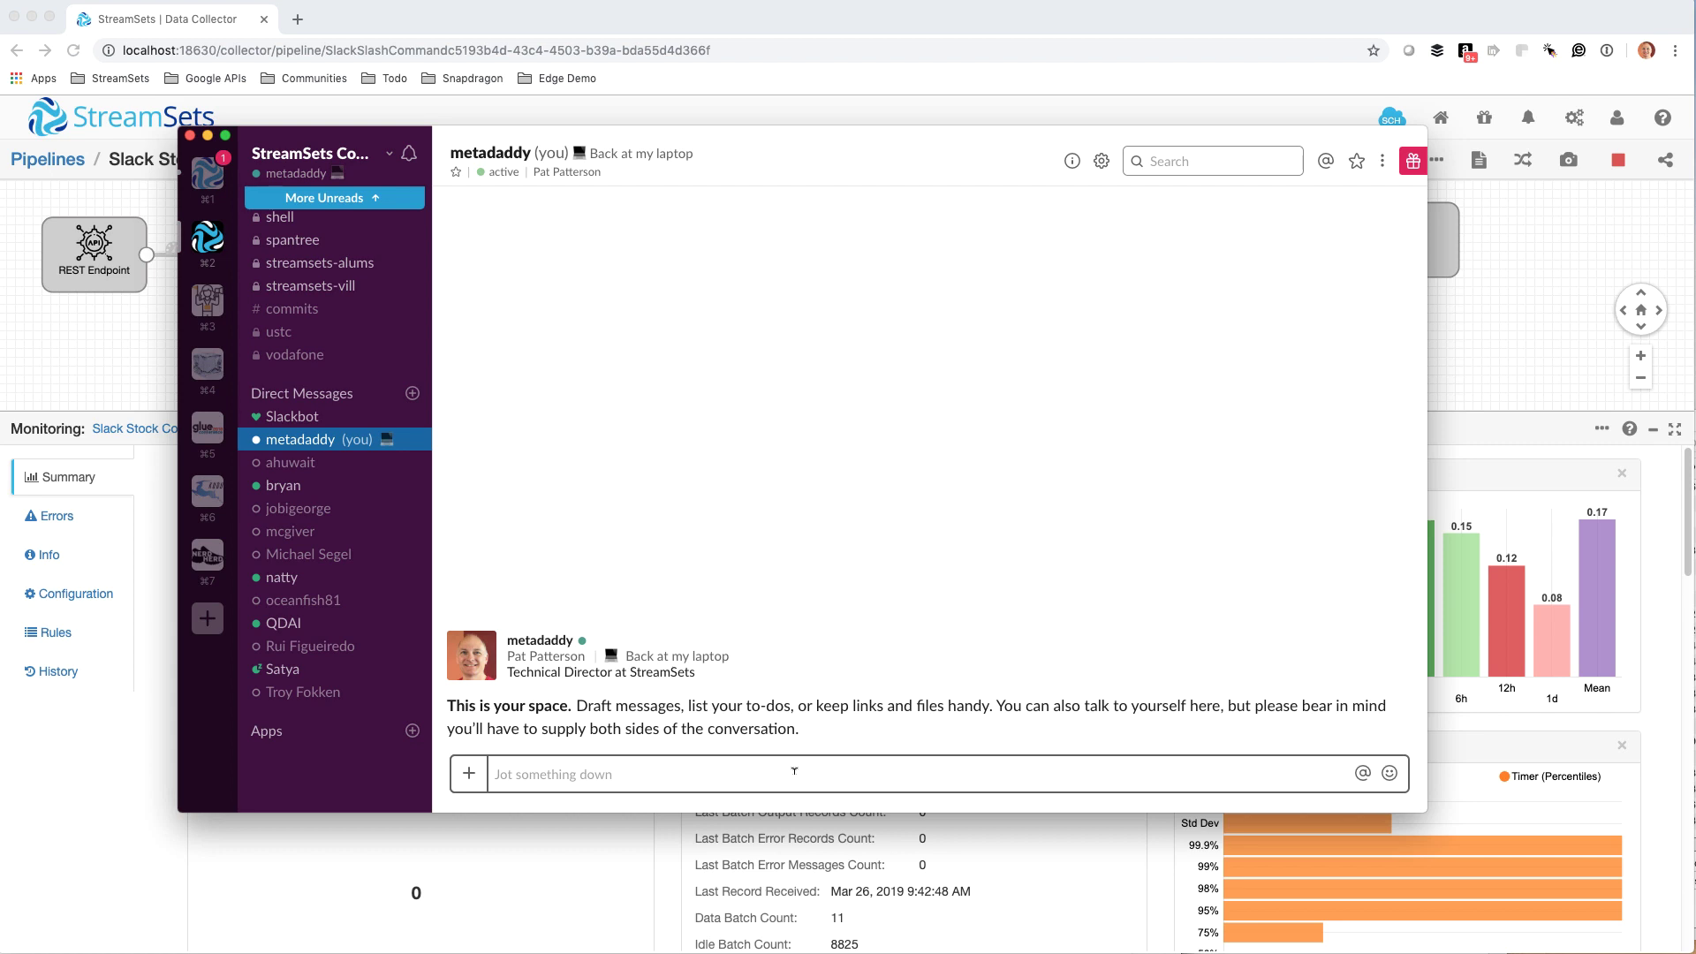
# - Send /stock 25276002 in Slack to look up the Aerodynamic Steel Hat
pyautogui.write('/stock')
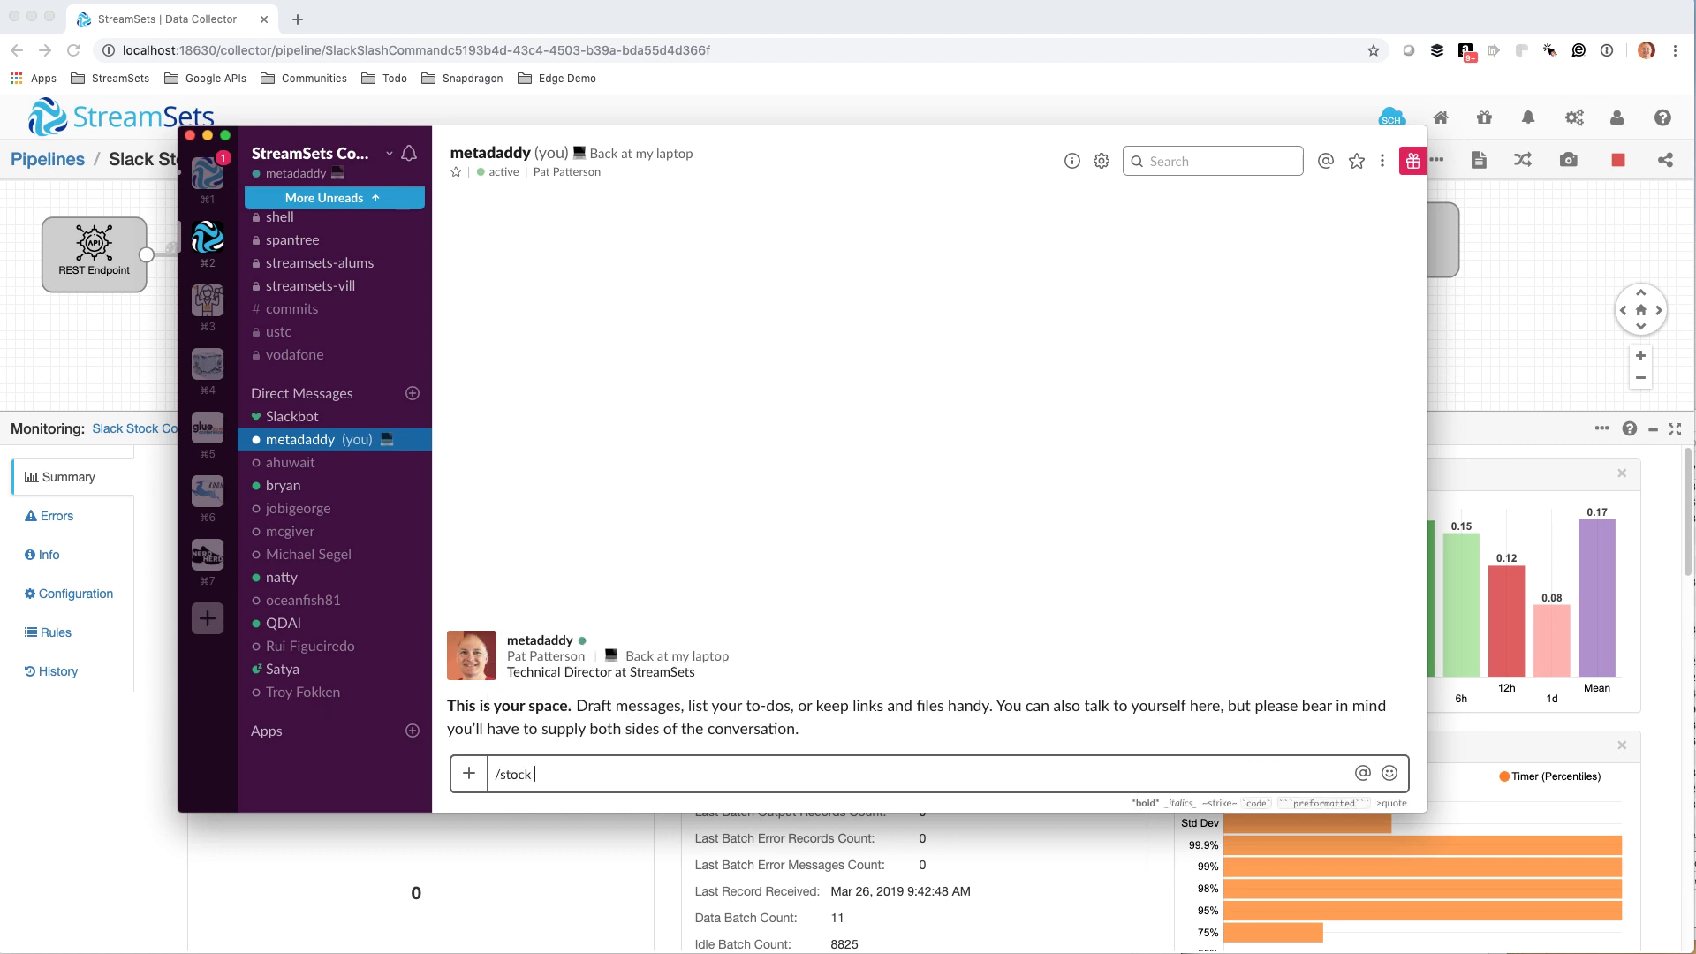
pyautogui.write('25276002')
pyautogui.press('Return')
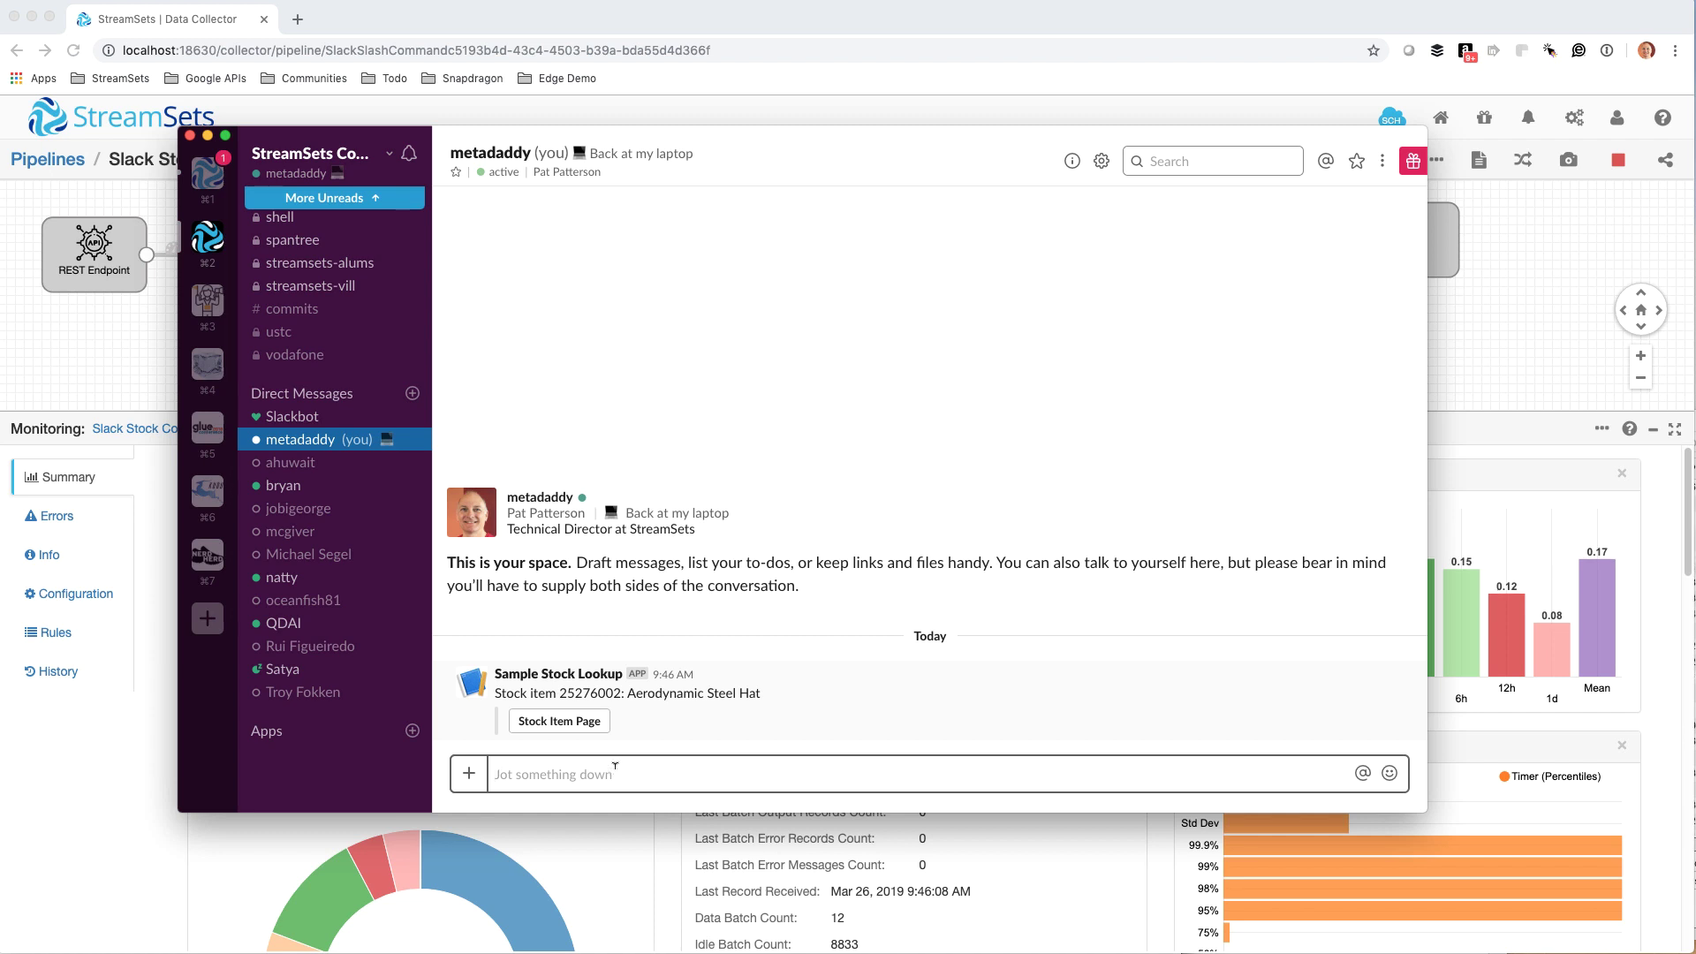
# - Send /stock 111111111 and see the bot report the item can't be found
pyautogui.write('/stock')
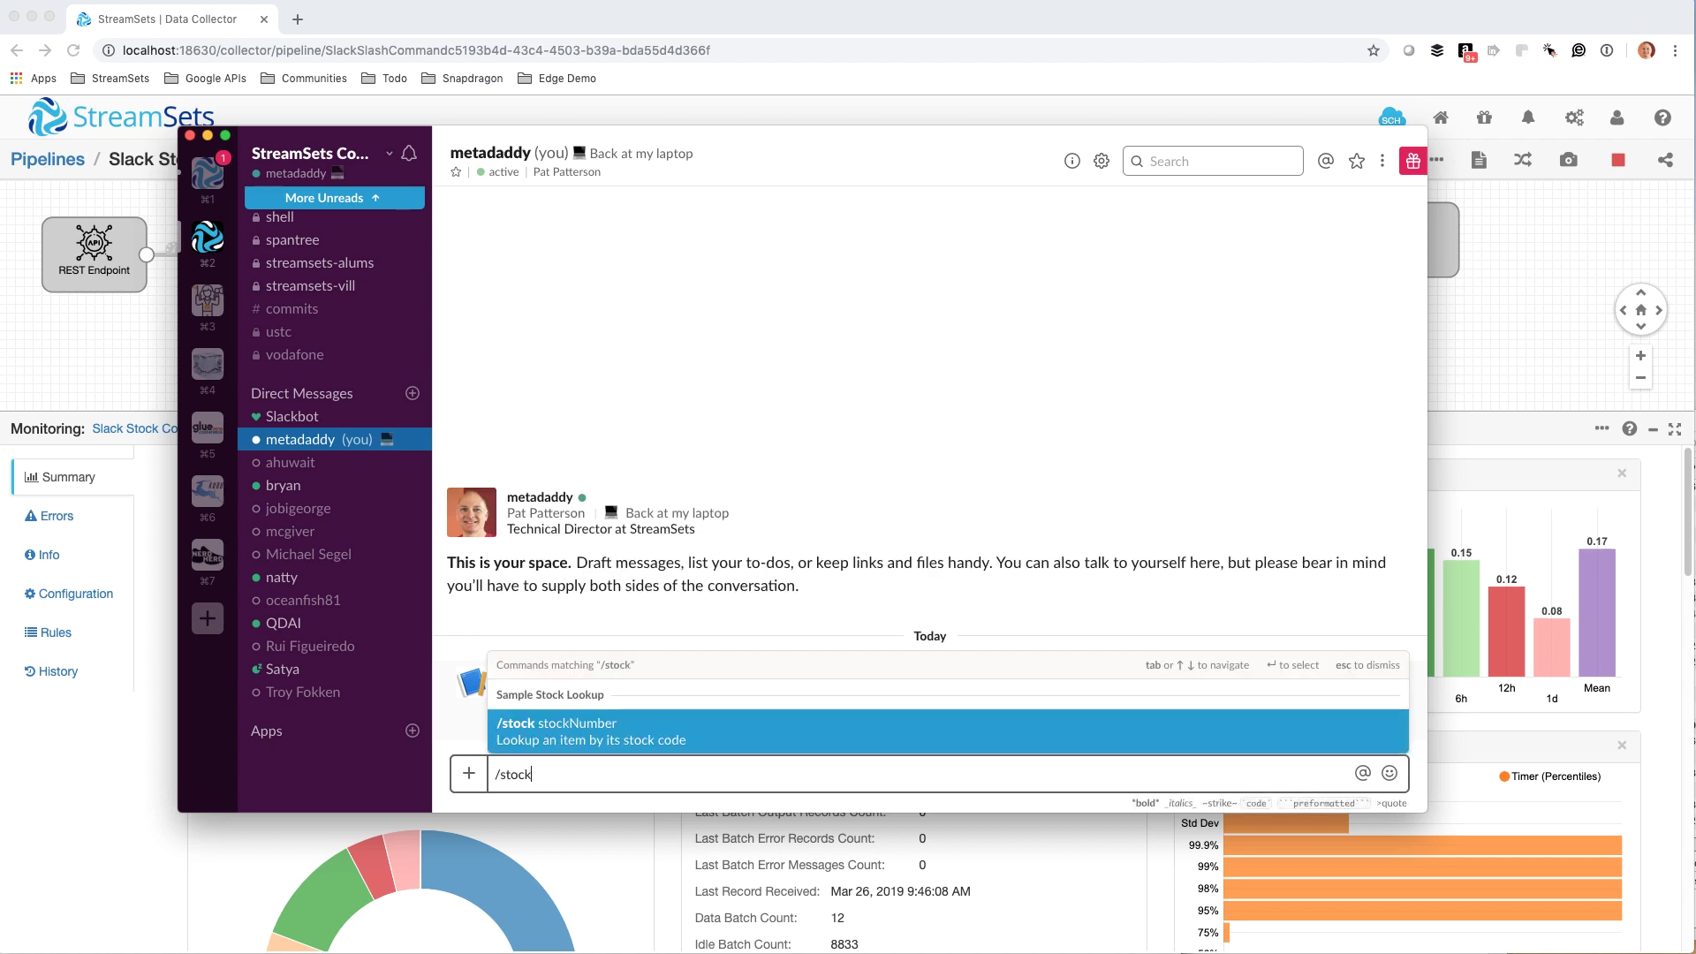
pyautogui.press('Return')
pyautogui.write('111111111')
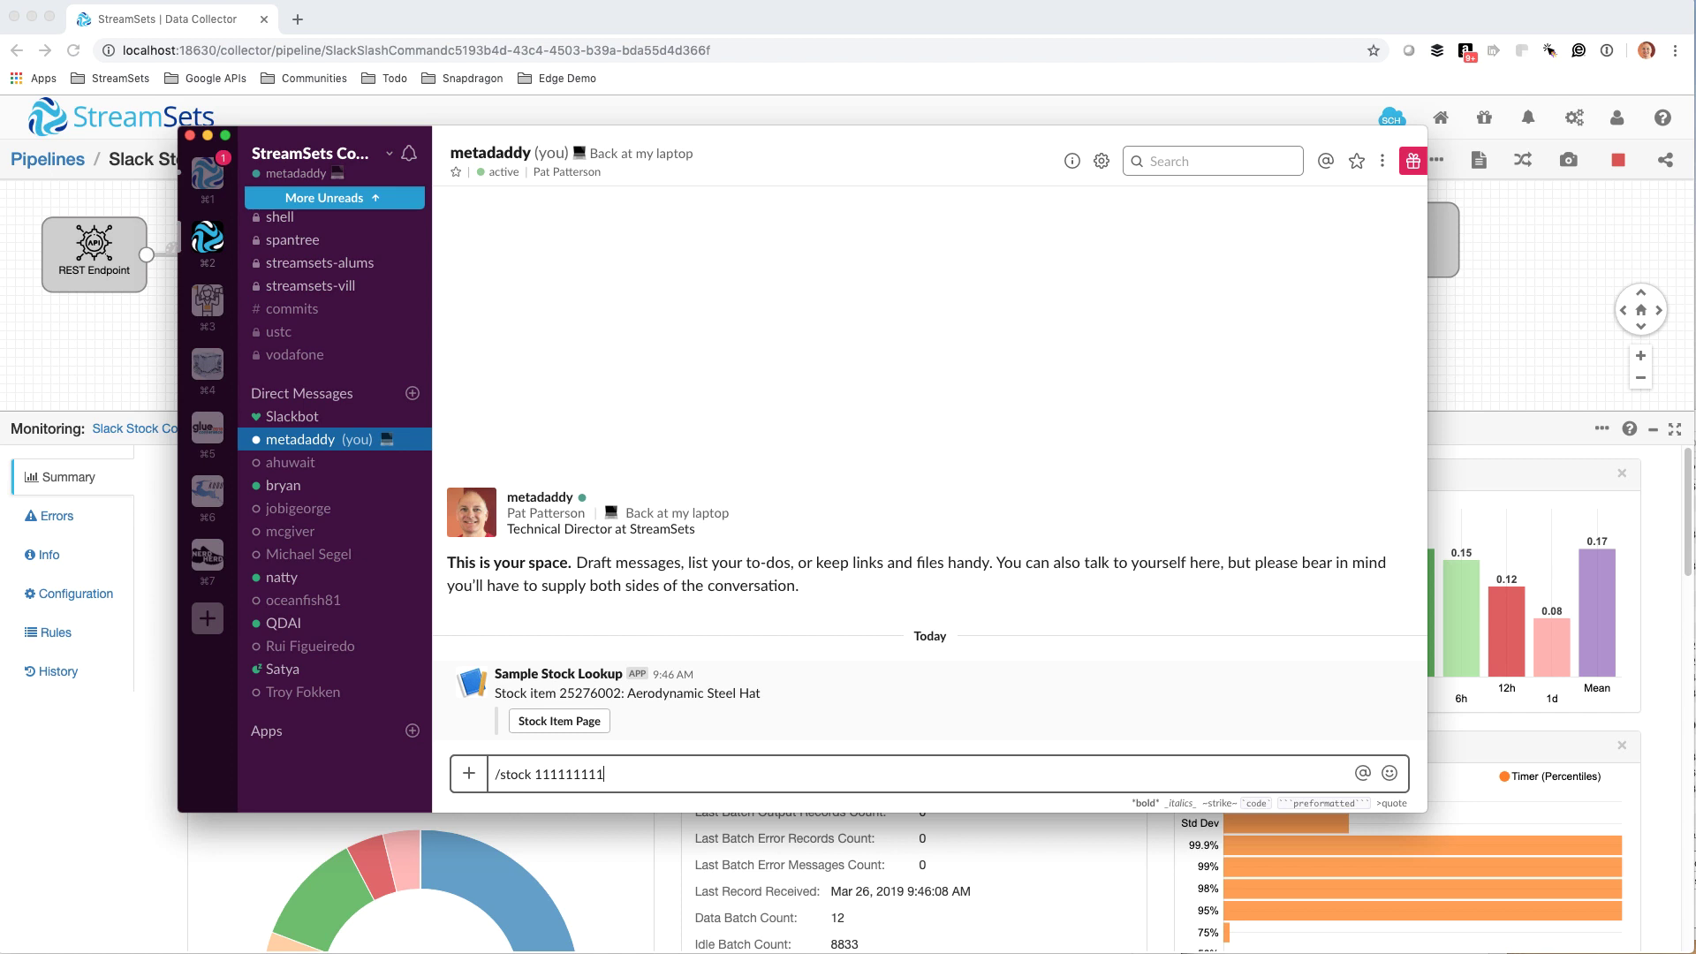
pyautogui.press('Return')
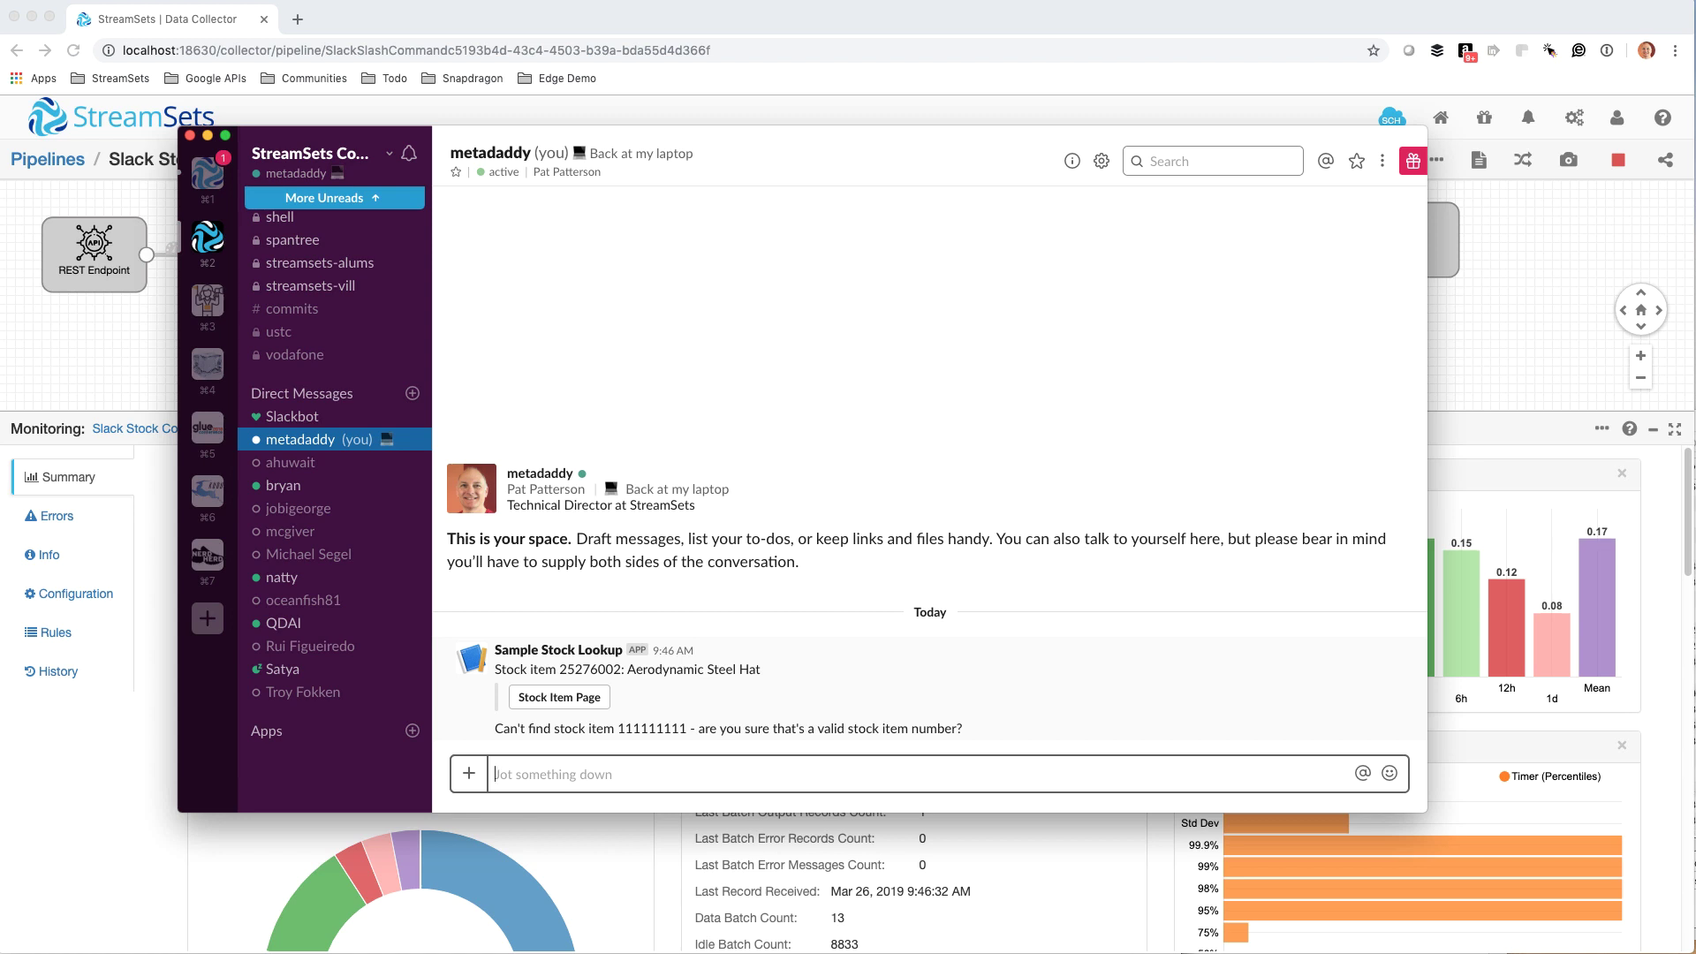
# - Bring up the Slack Stock Command pipeline and select its REST Endpoint and Verify Request Signature stages
pyautogui.click(120, 388)
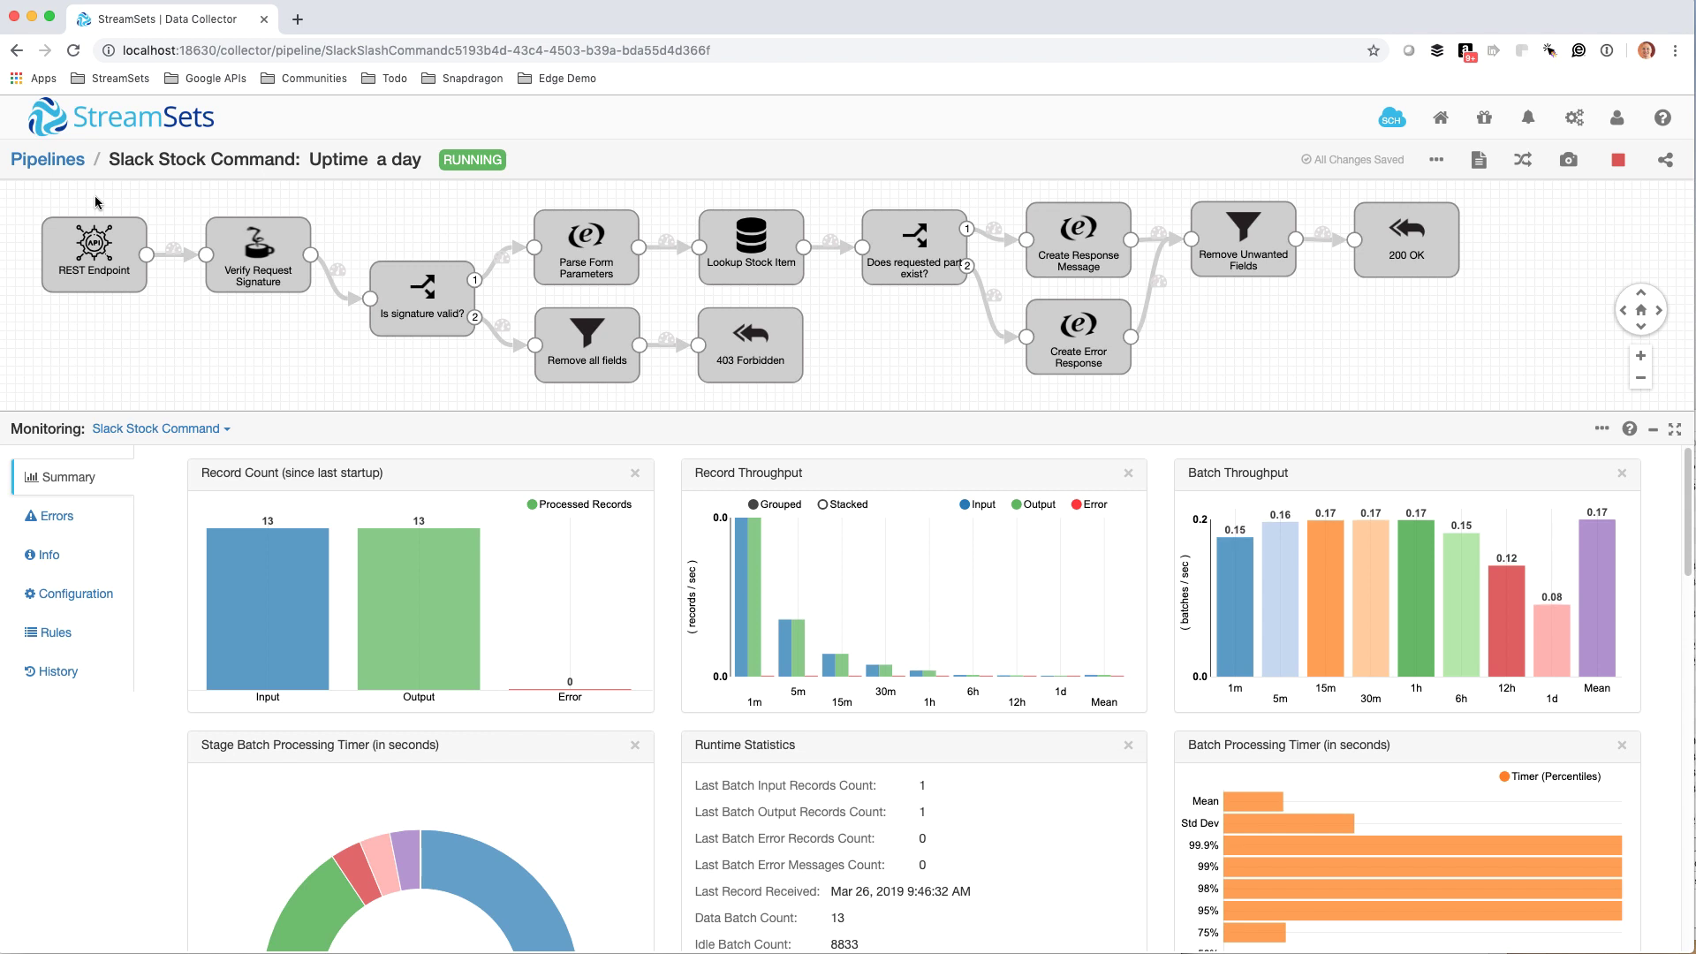
pyautogui.click(116, 236)
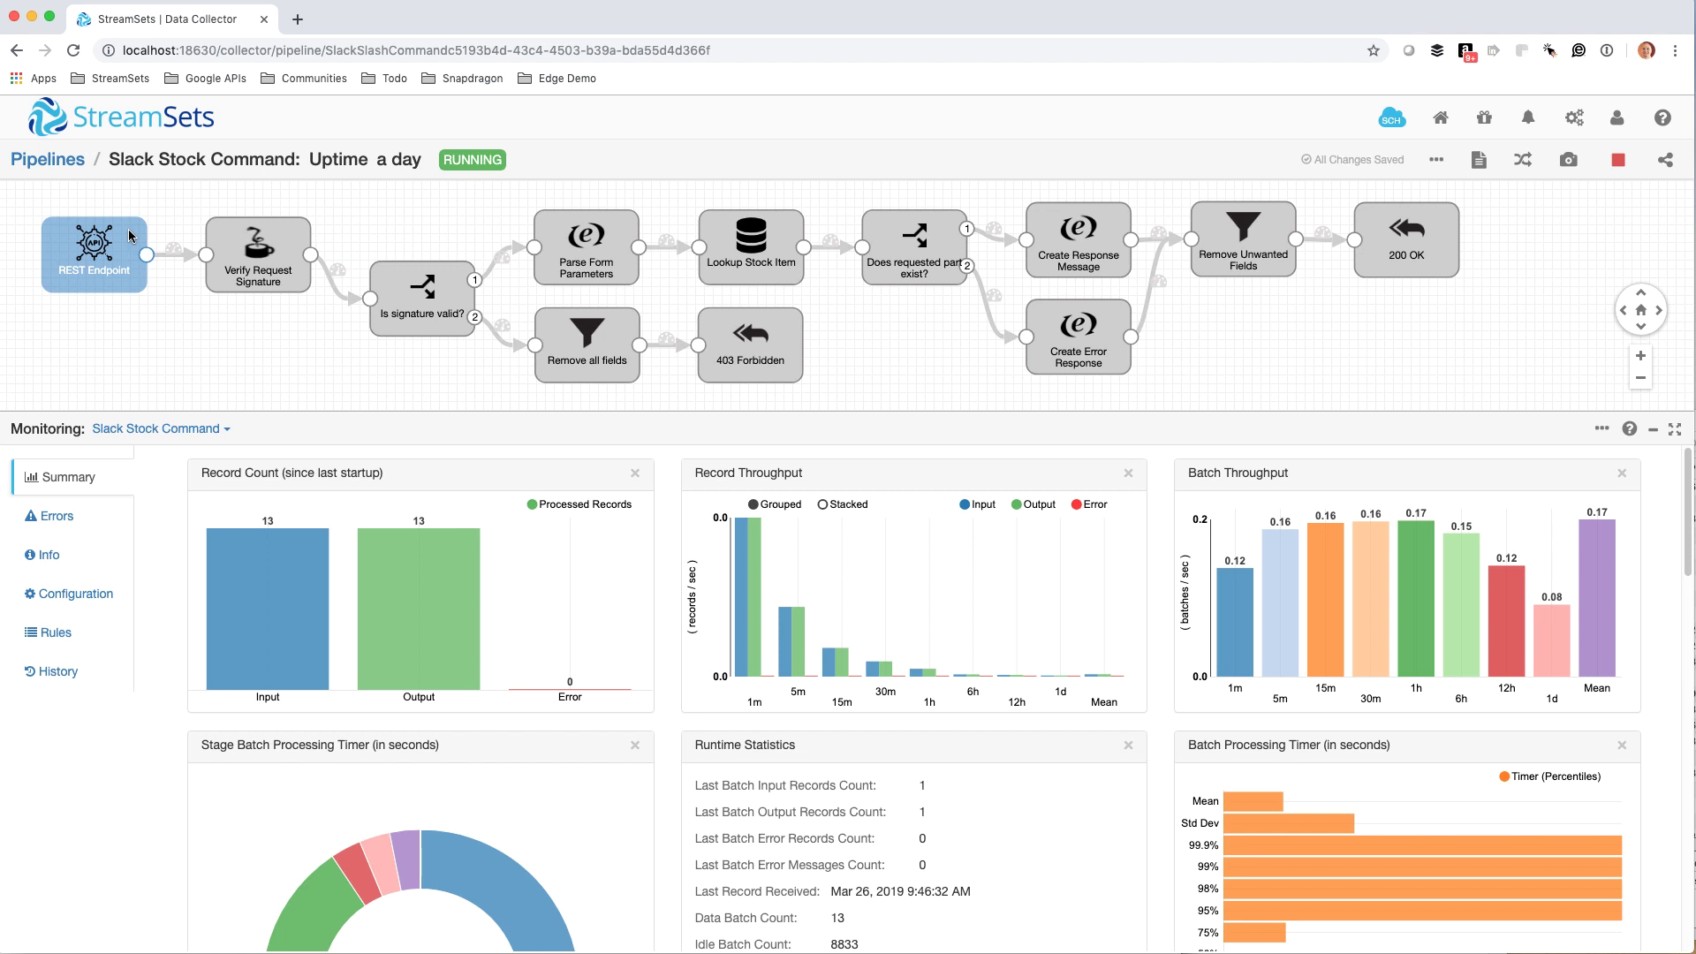
pyautogui.click(250, 280)
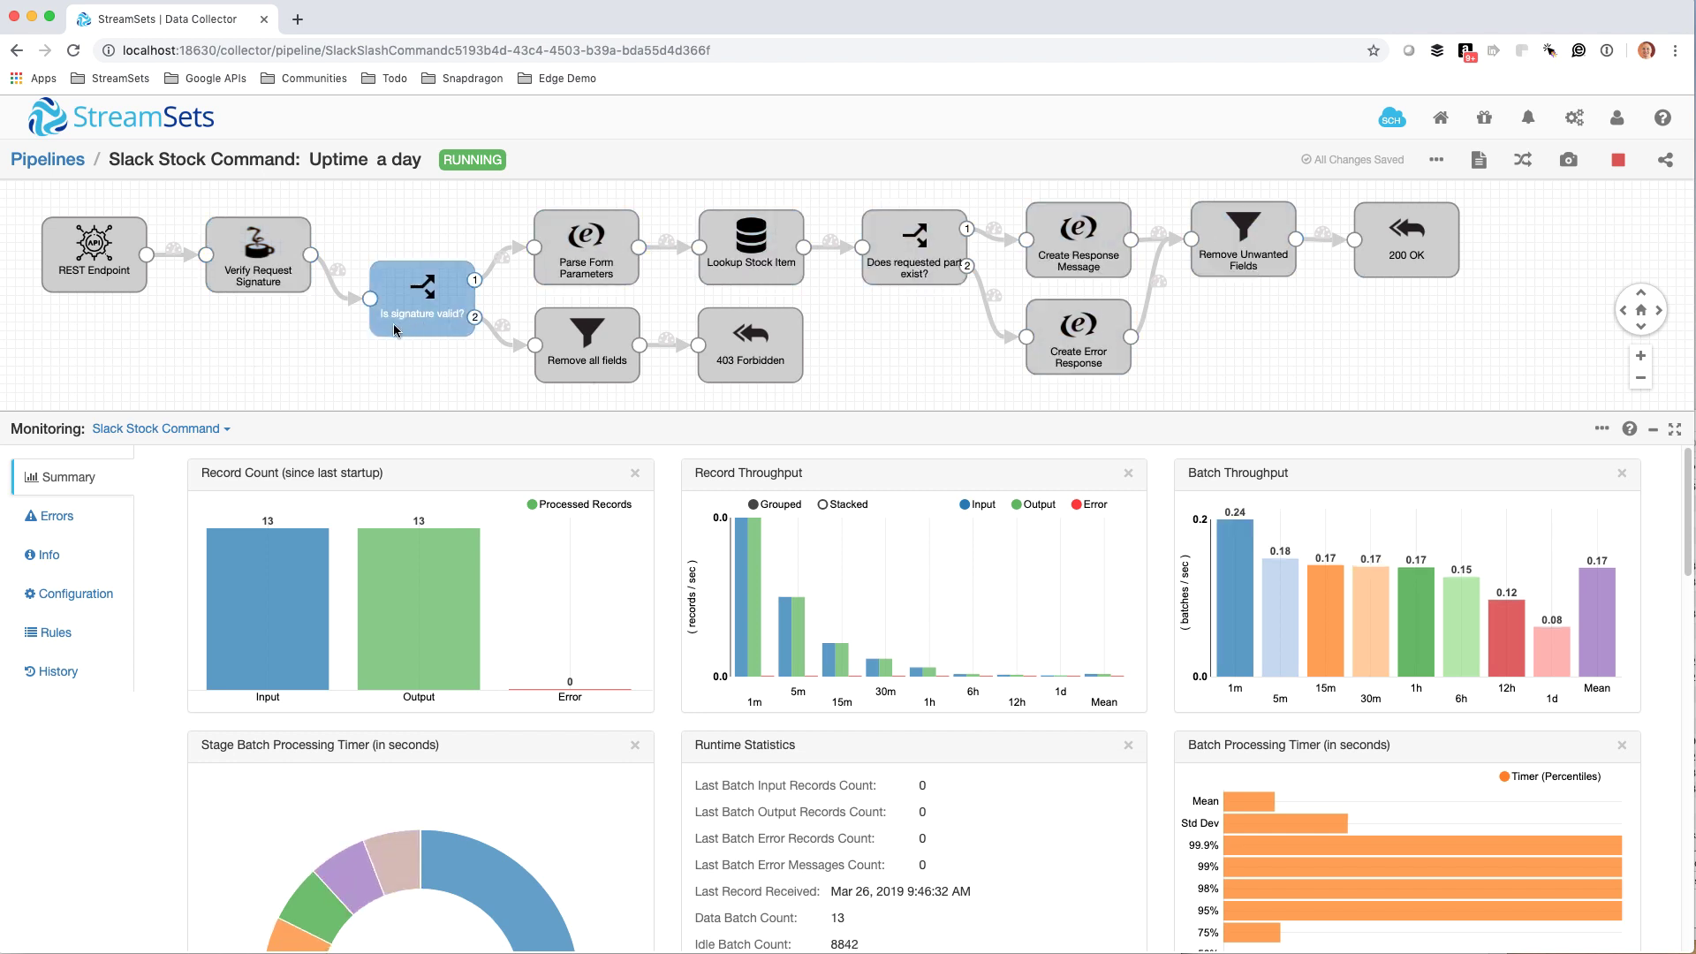
# - Show the Verify Request Signature Jython script, highlighting the SLACK_SIGNING_SECRET and signatureValid lines
pyautogui.click(274, 284)
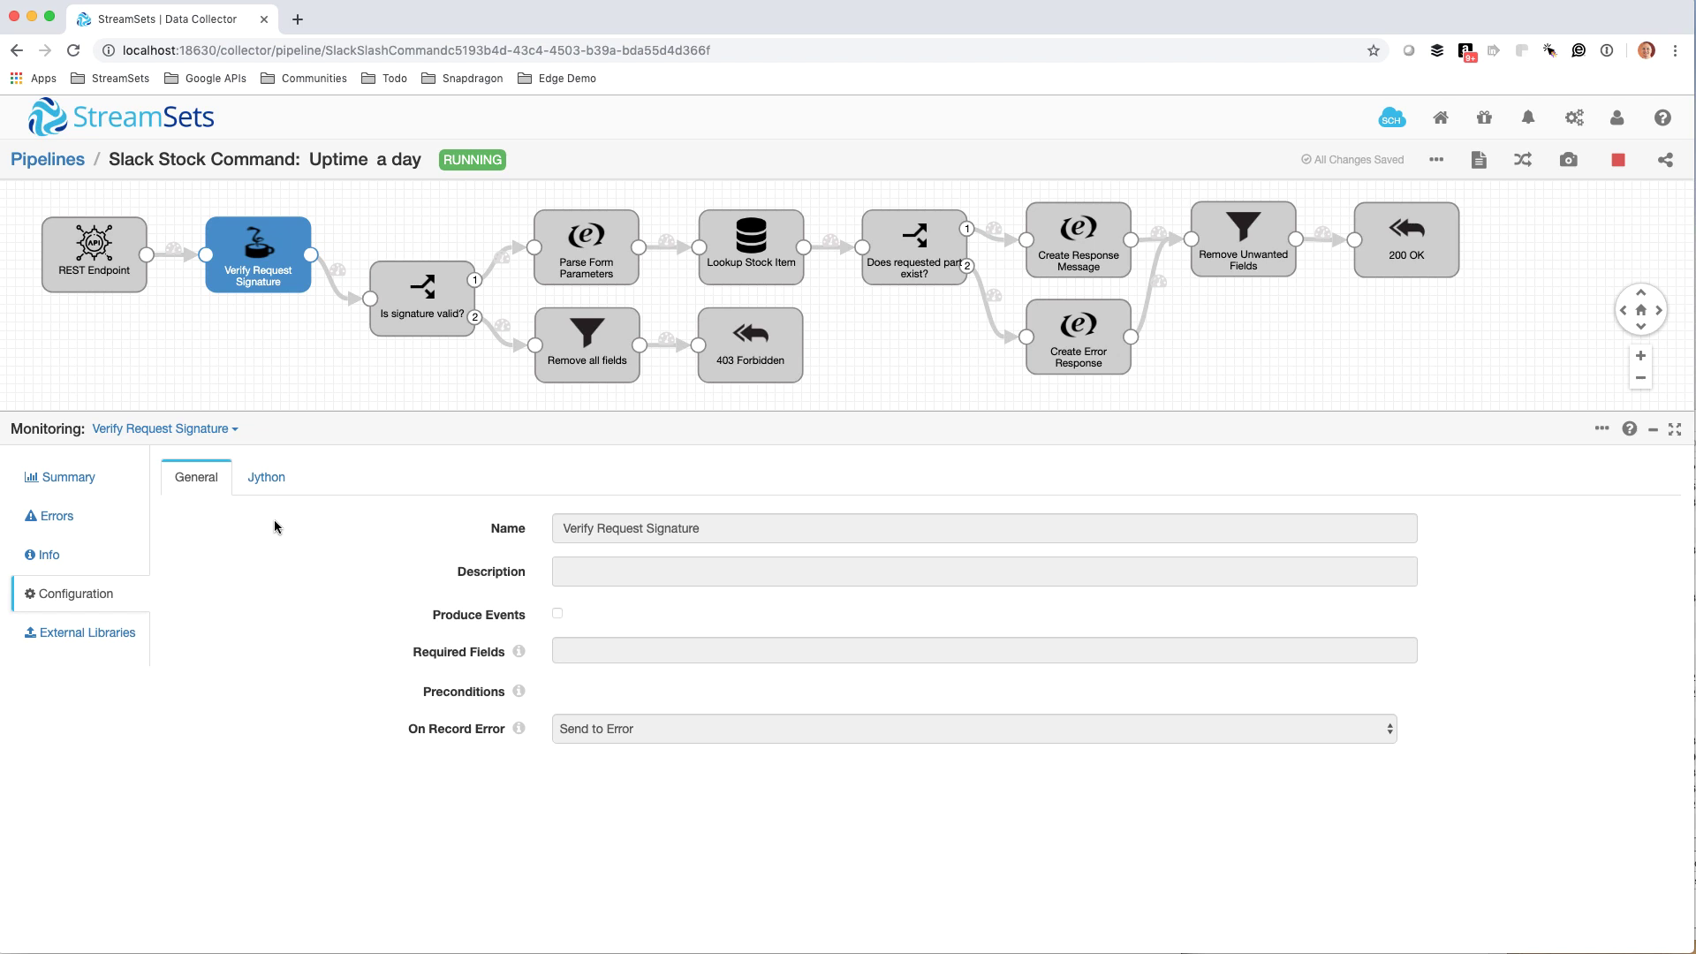
pyautogui.click(270, 478)
pyautogui.scroll(-10, 477, 636)
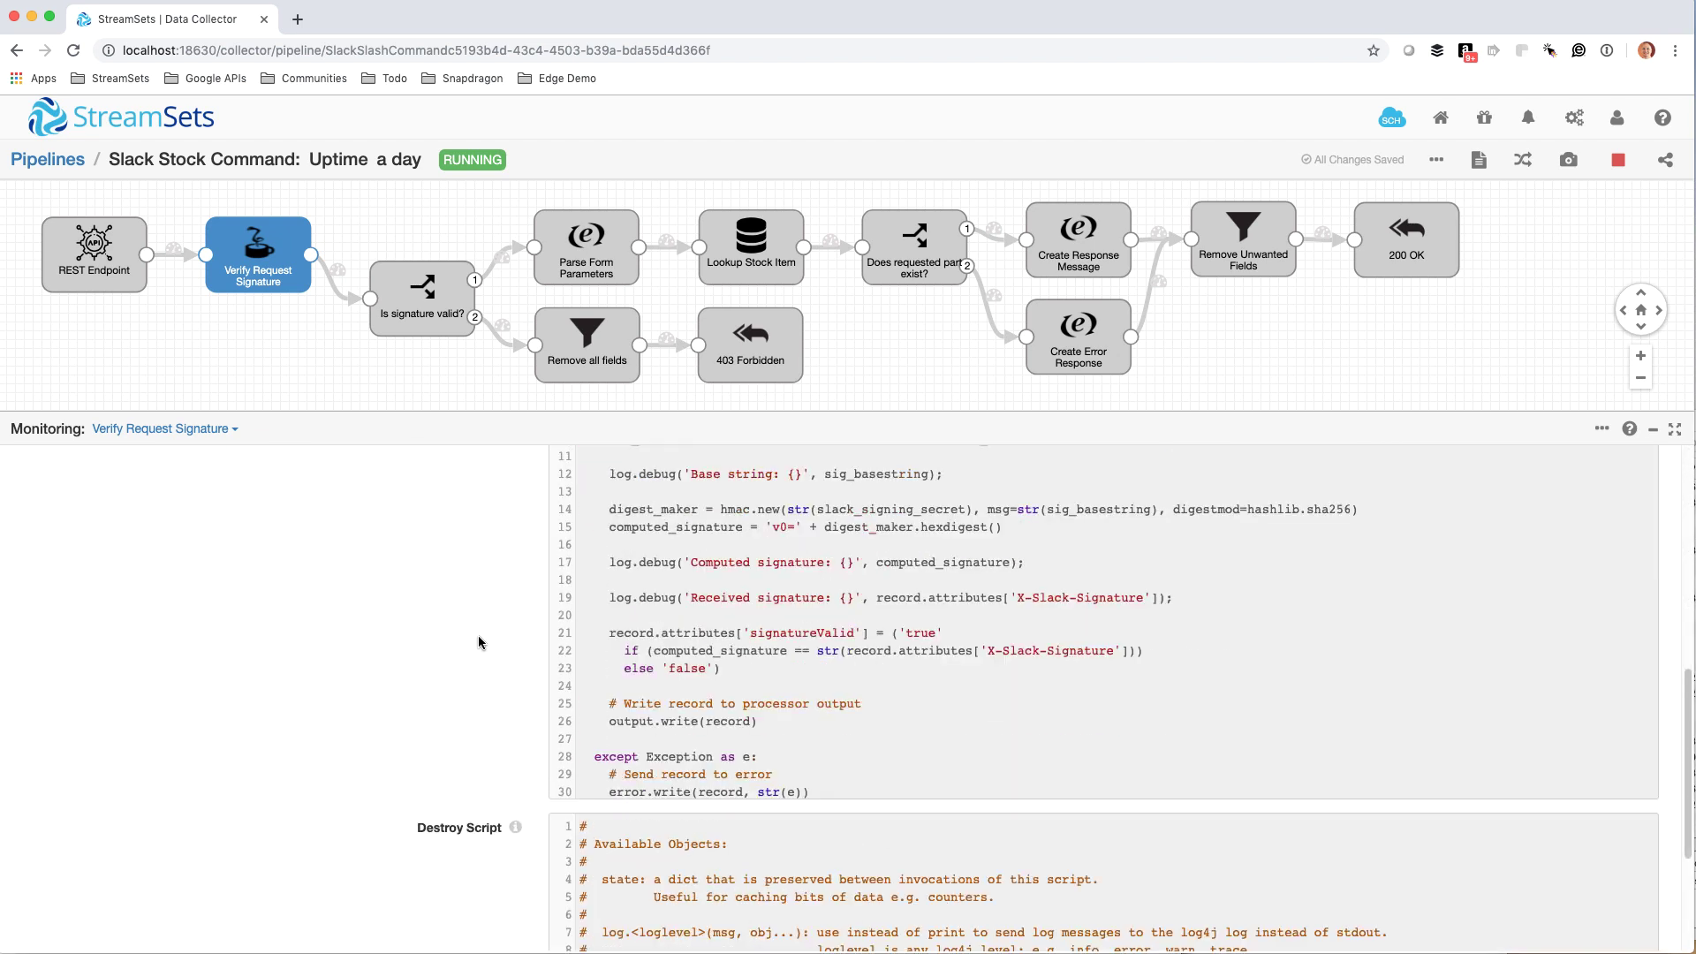
pyautogui.scroll(4, 362, 615)
pyautogui.scroll(-1, 362, 610)
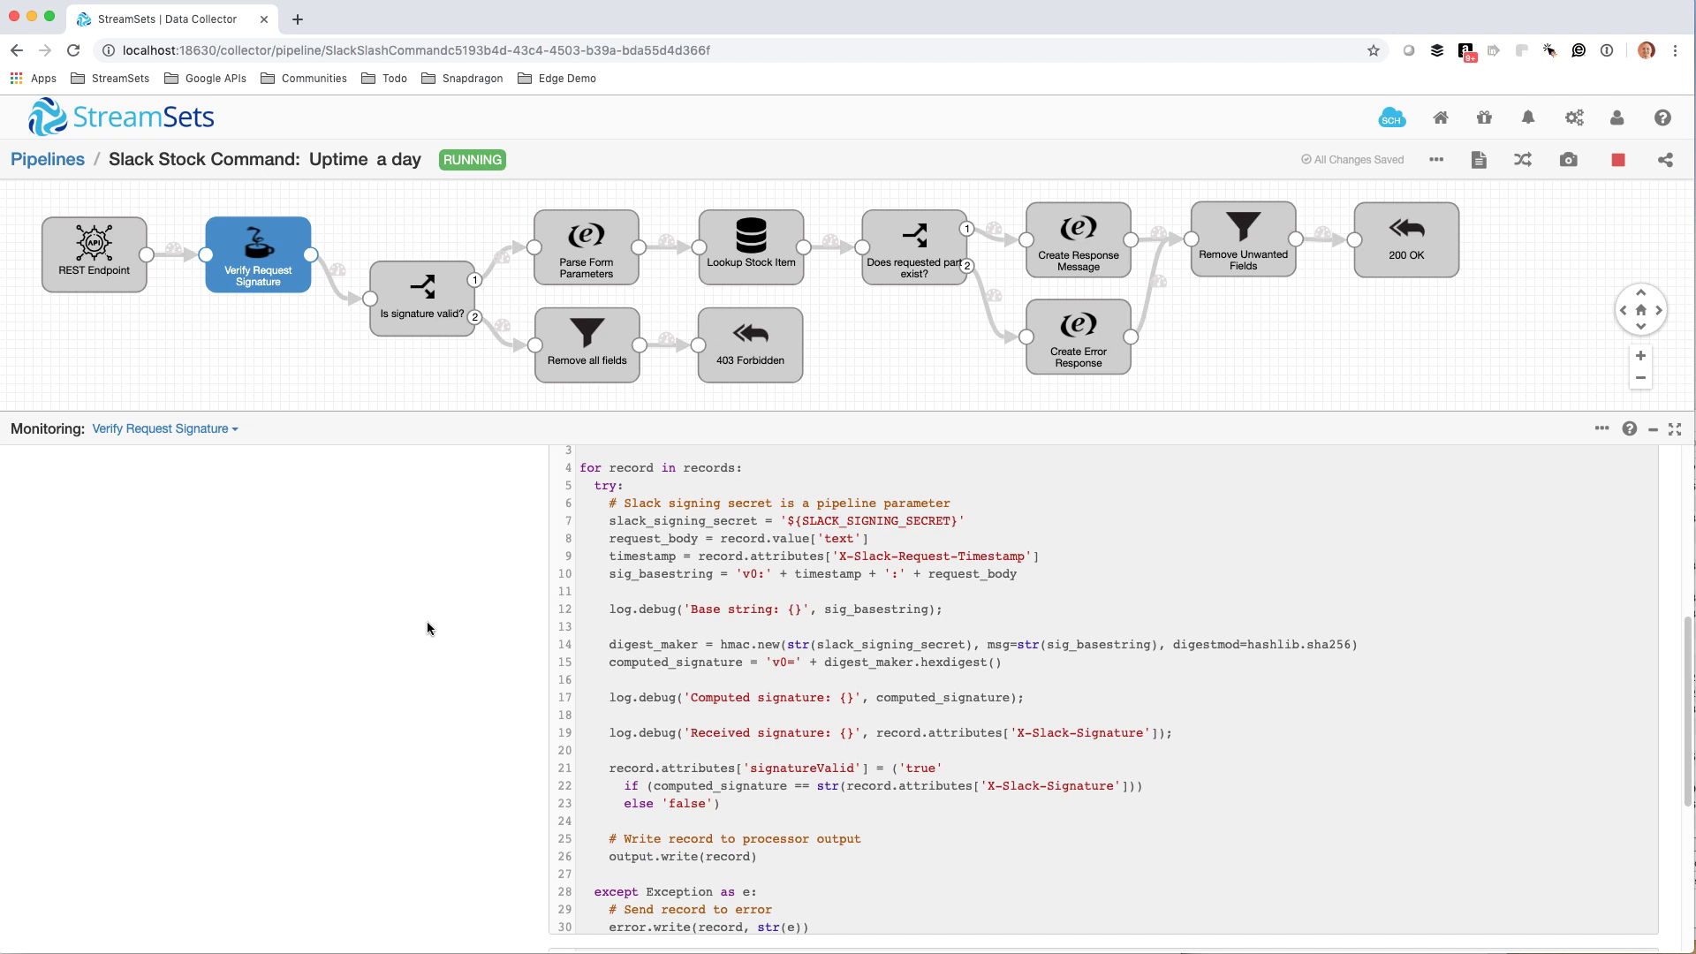
pyautogui.scroll(-1, 428, 628)
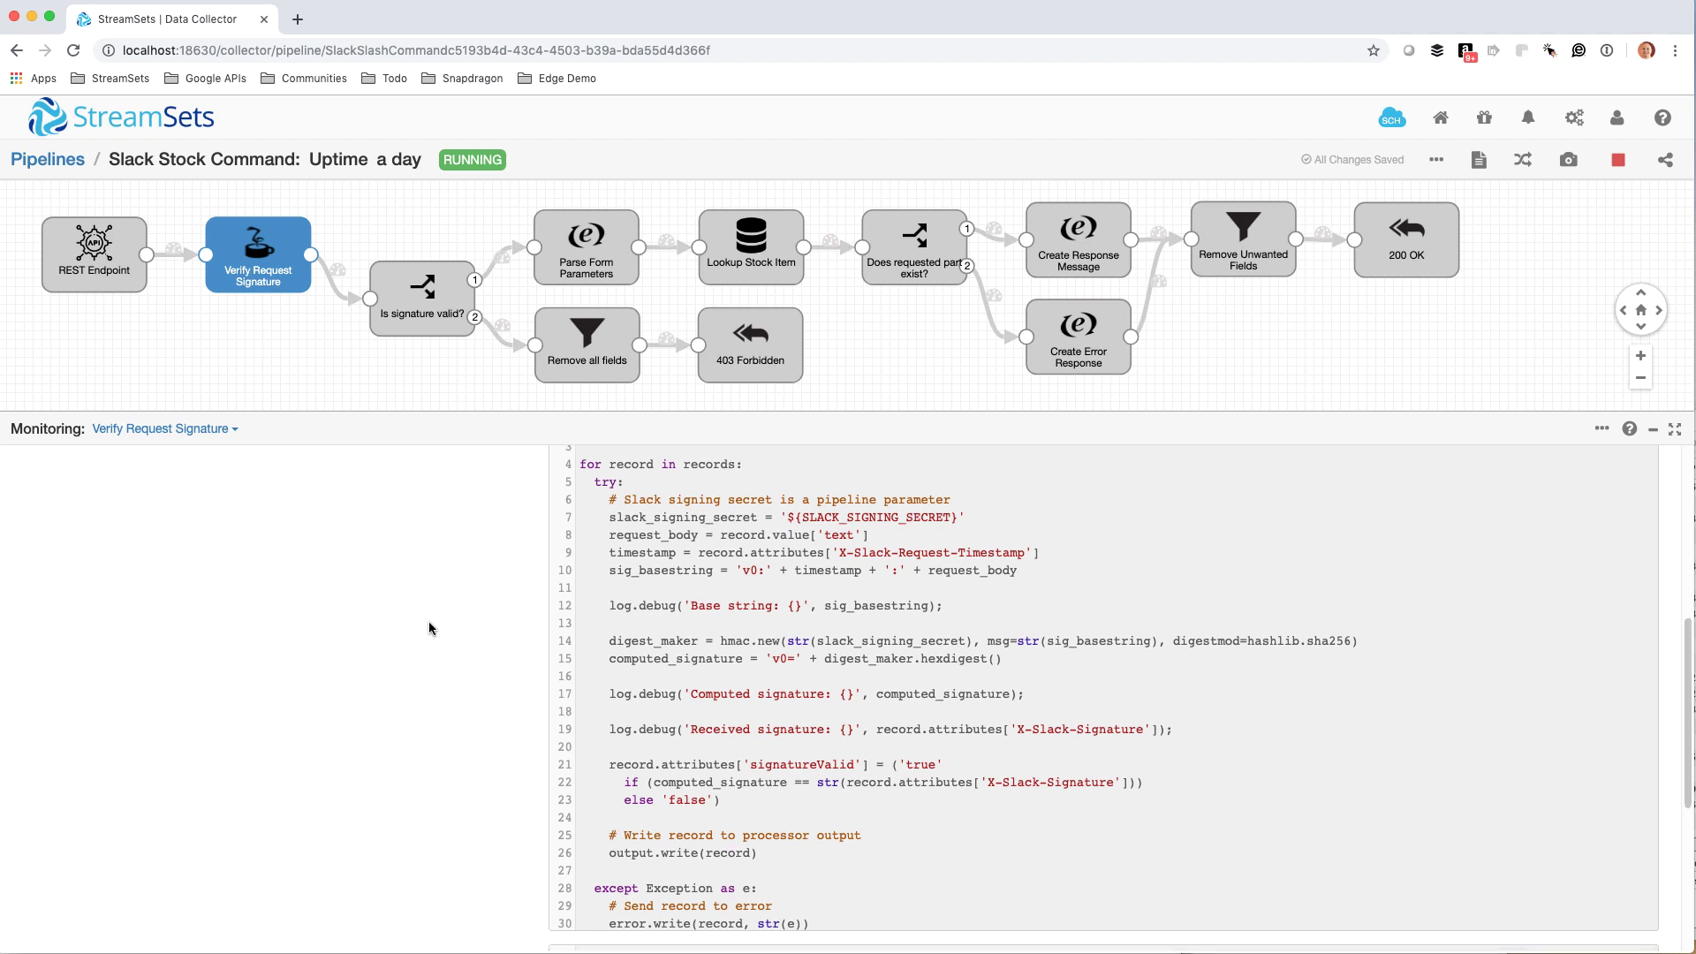
pyautogui.moveTo(779, 511); pyautogui.dragTo(990, 510)
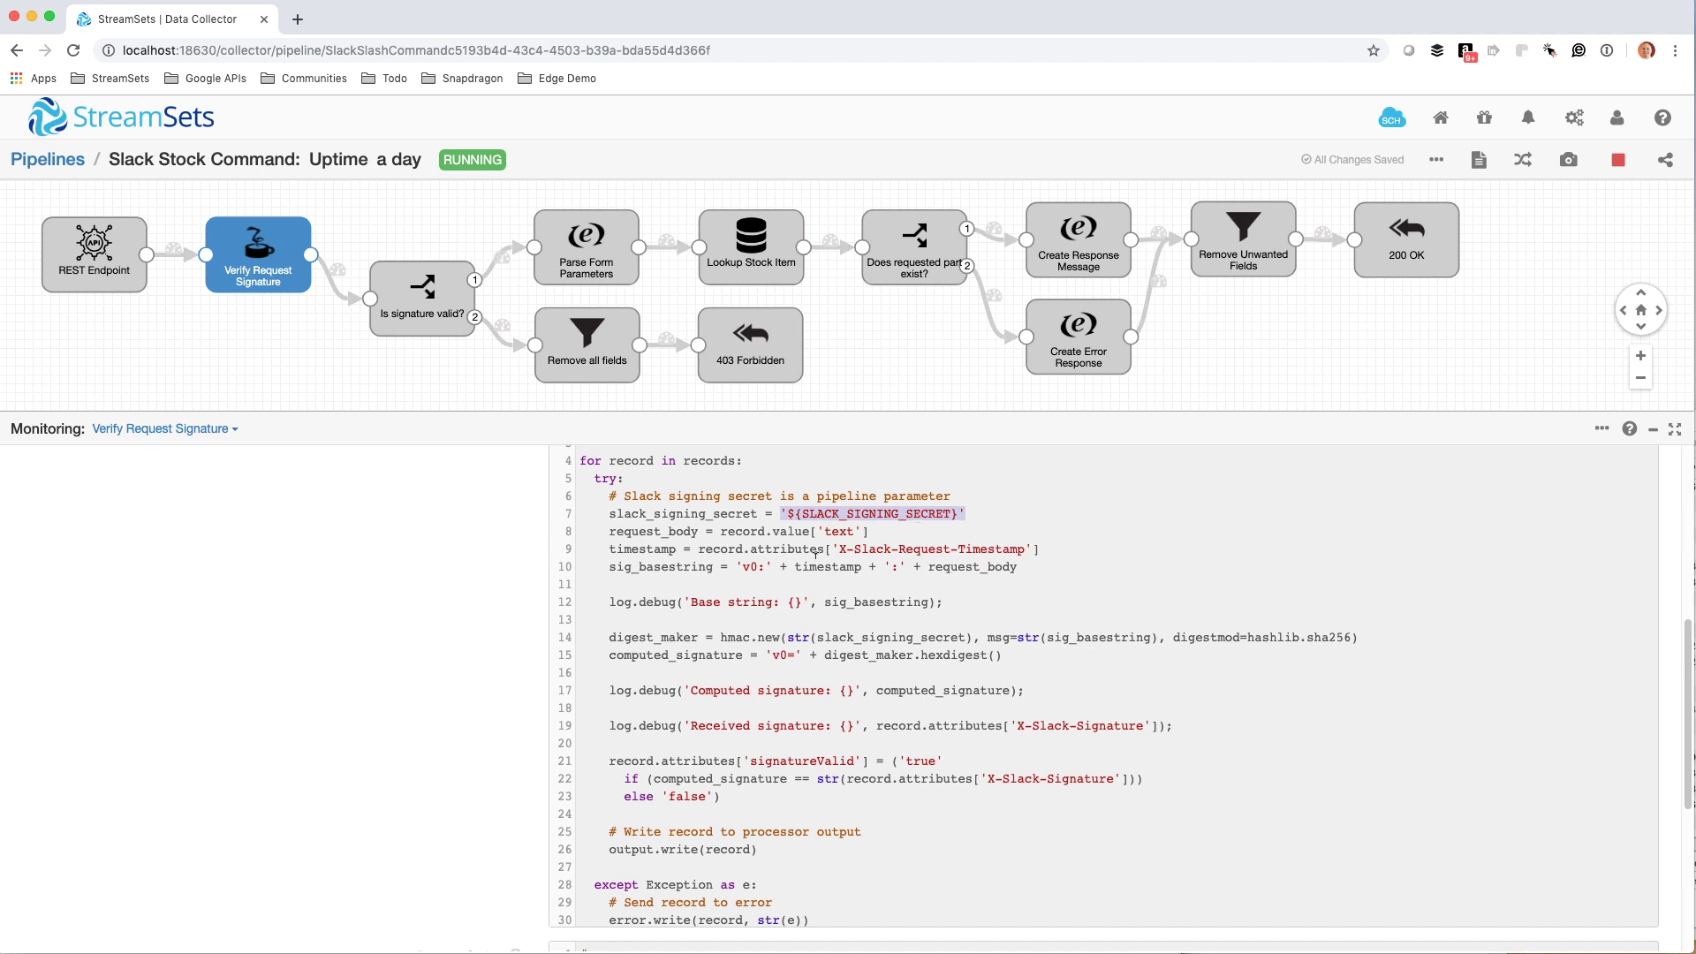
pyautogui.scroll(-1, 817, 553)
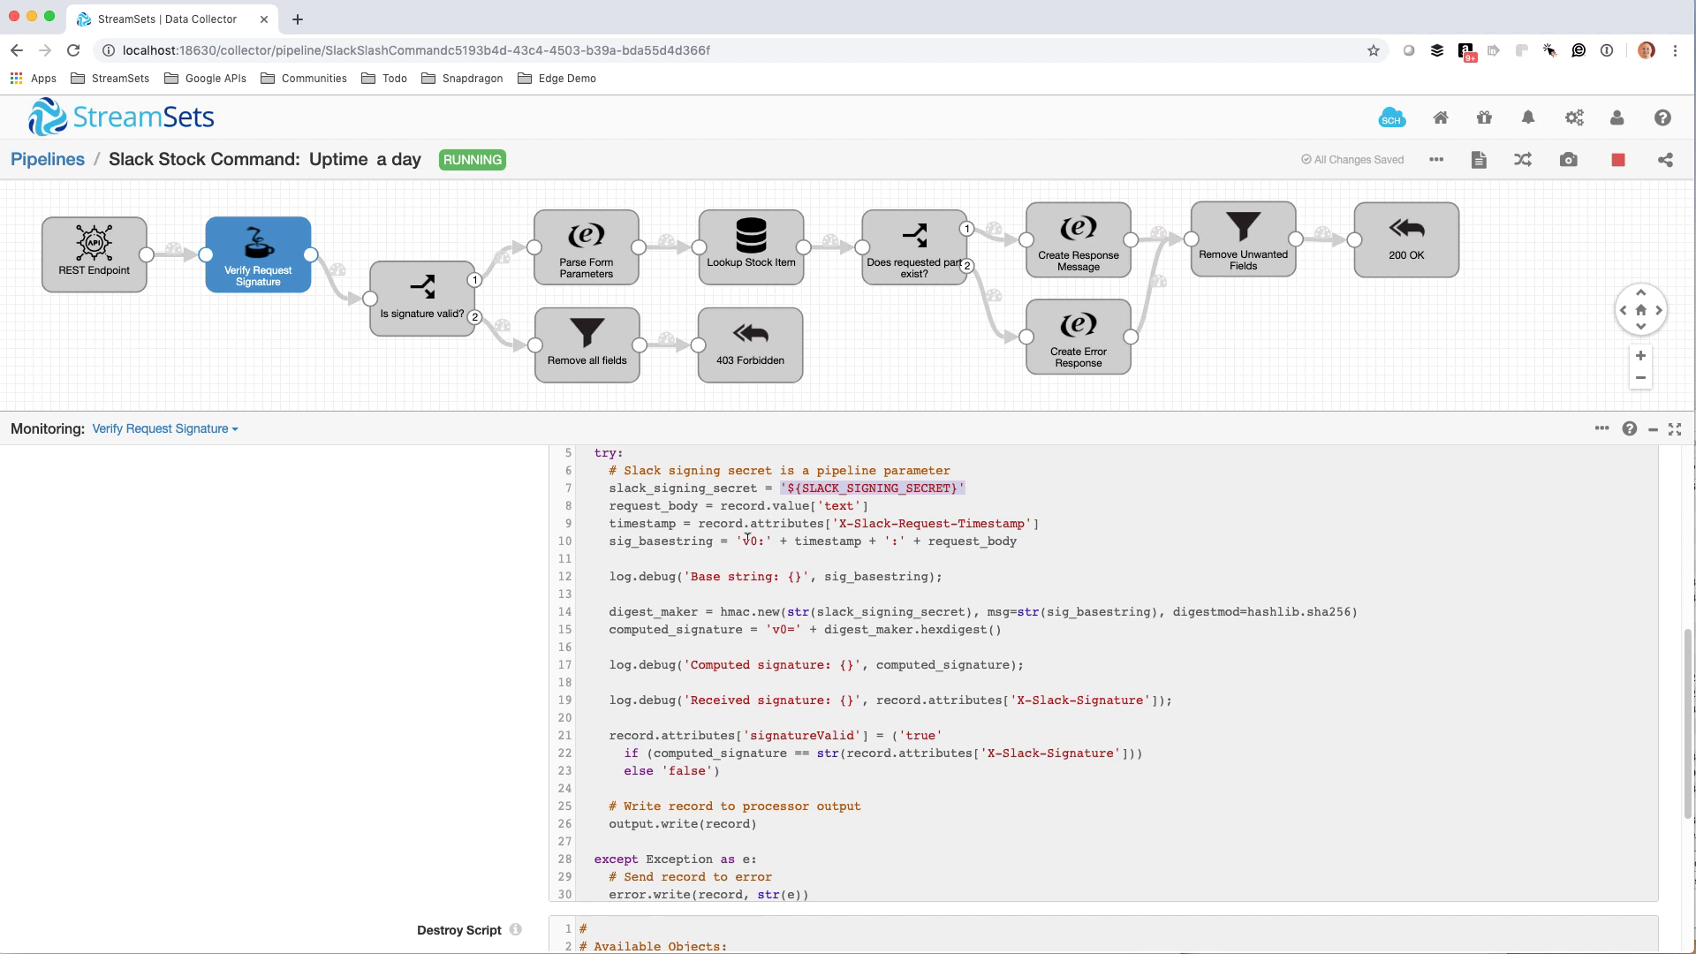
pyautogui.moveTo(606, 735); pyautogui.dragTo(869, 727)
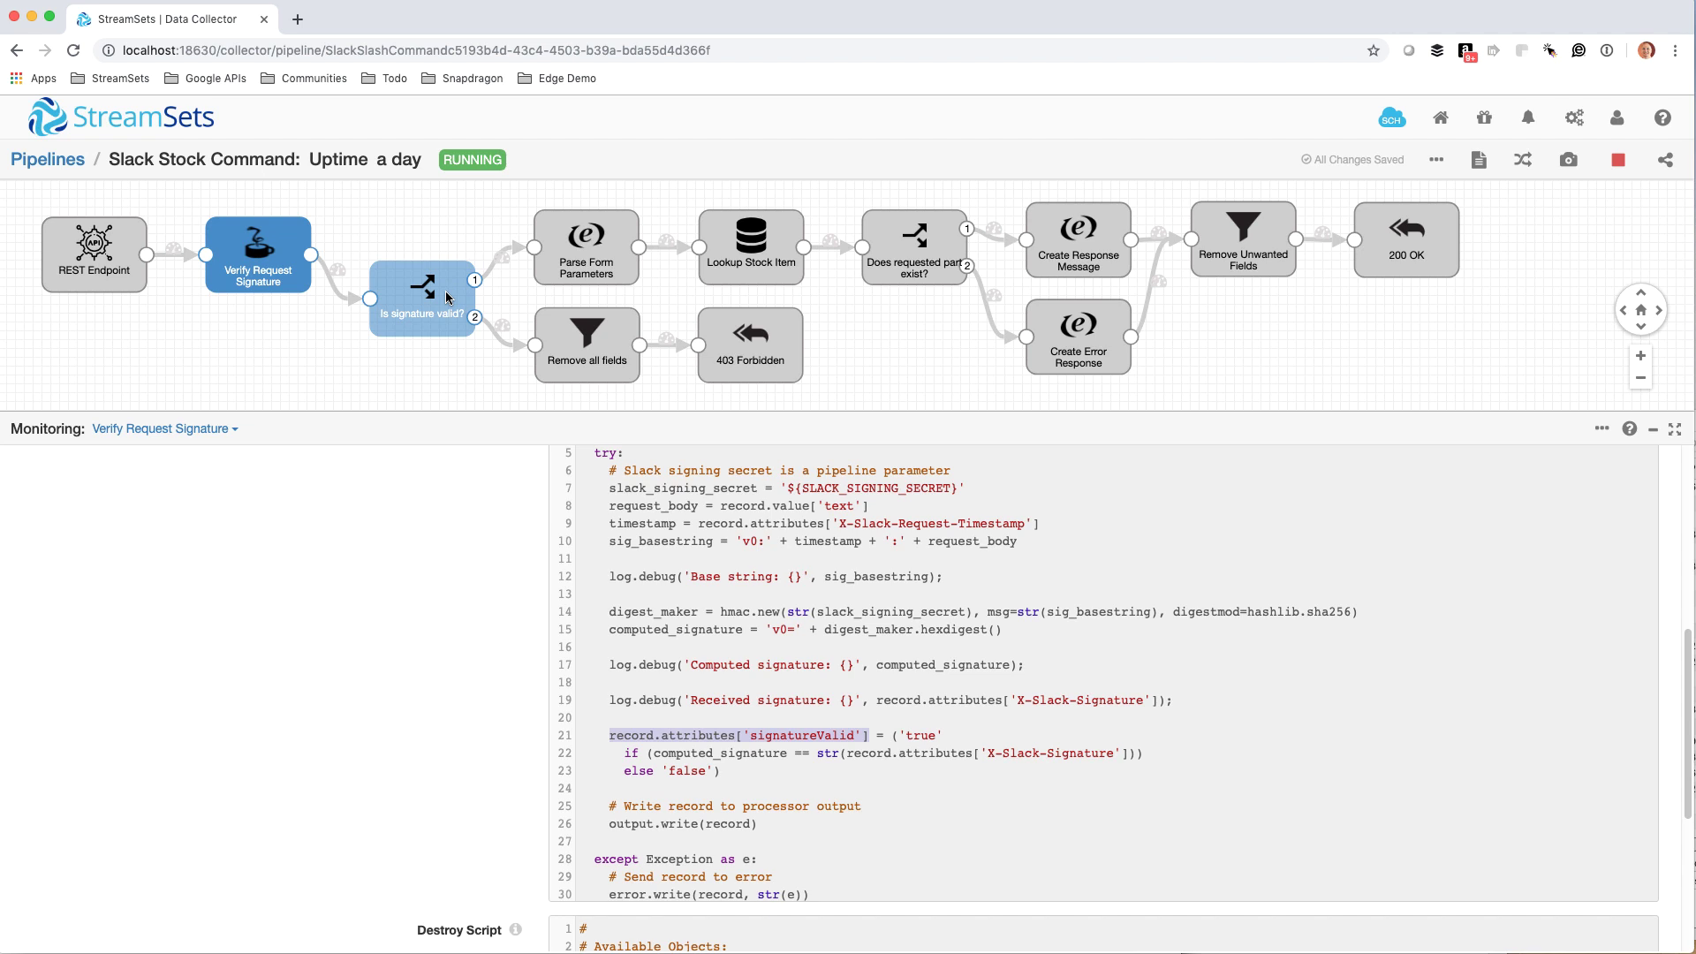
# - Inspect the Parse Form Parameters splitKV expression with its record:value("/"), "&" and "=" arguments
pyautogui.click(586, 246)
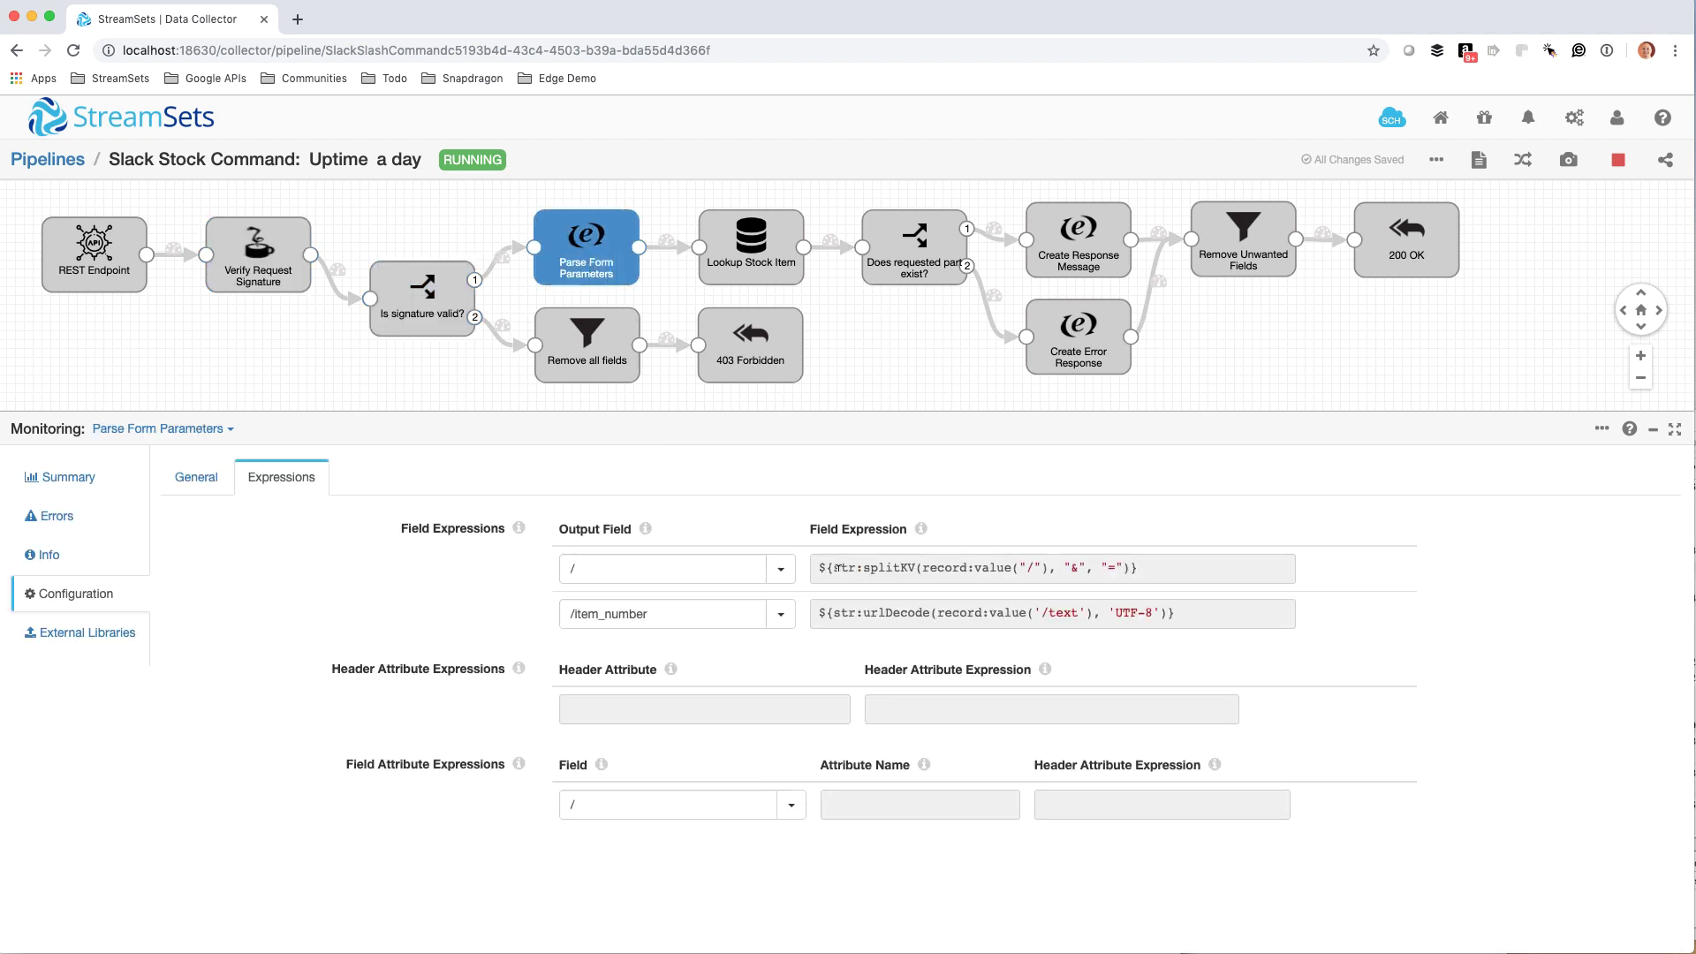
pyautogui.doubleClick(865, 567)
pyautogui.moveTo(921, 567); pyautogui.dragTo(1057, 574)
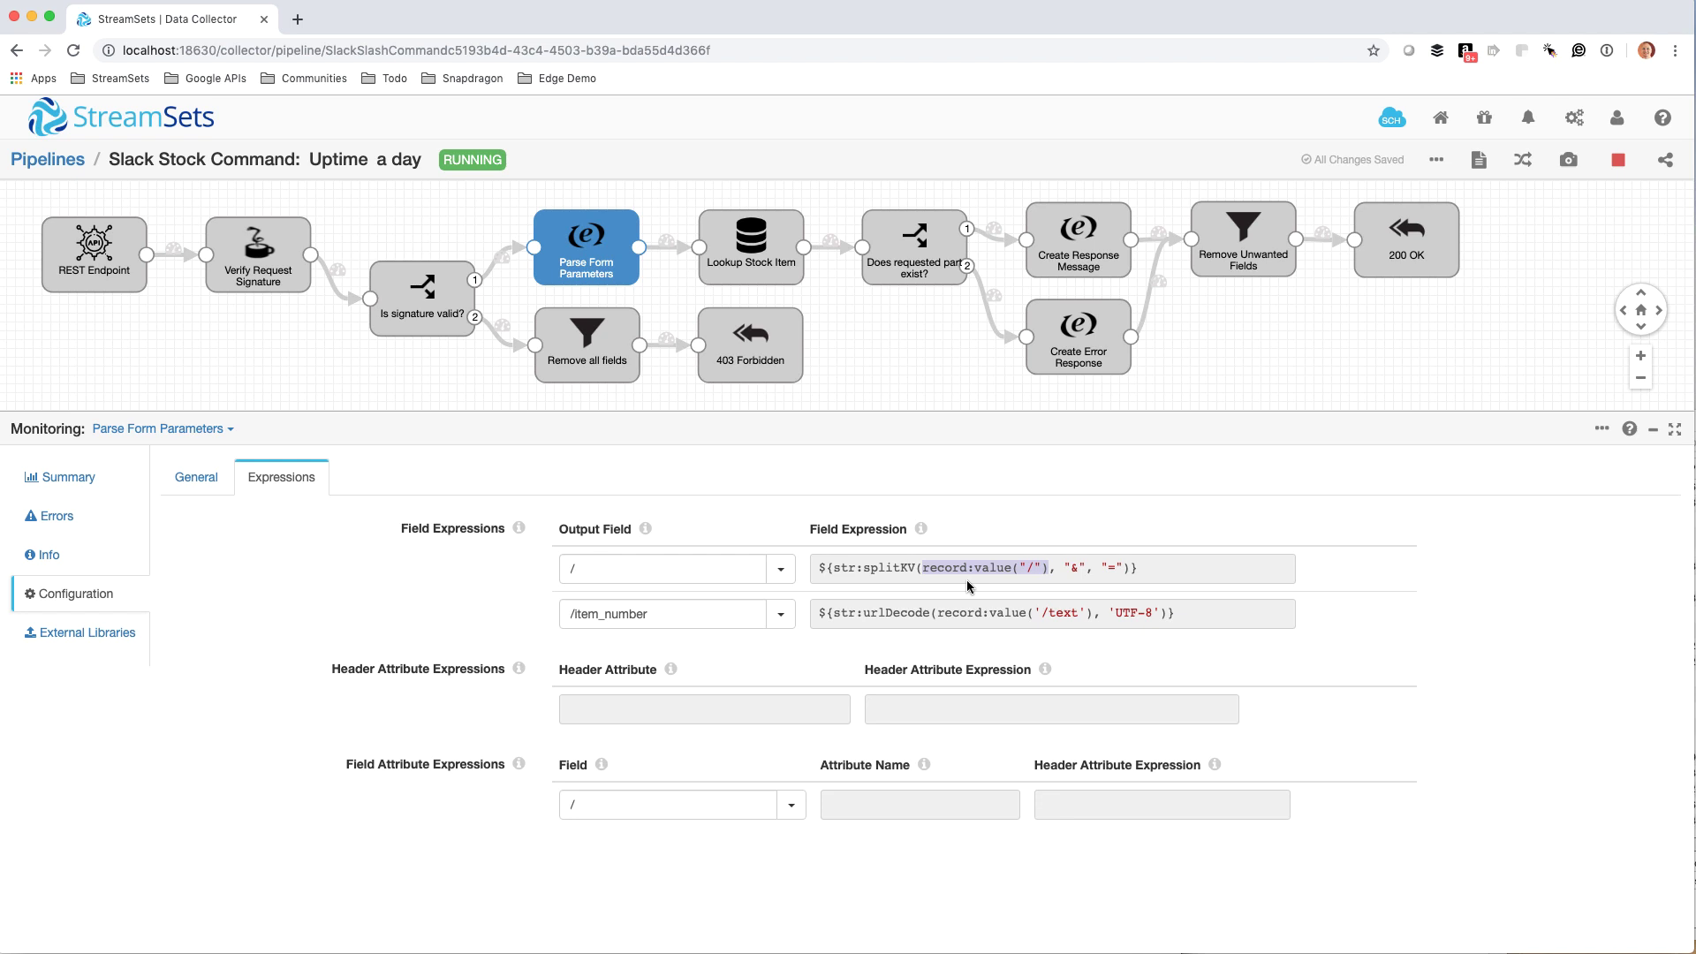
pyautogui.moveTo(1064, 567); pyautogui.dragTo(1086, 570)
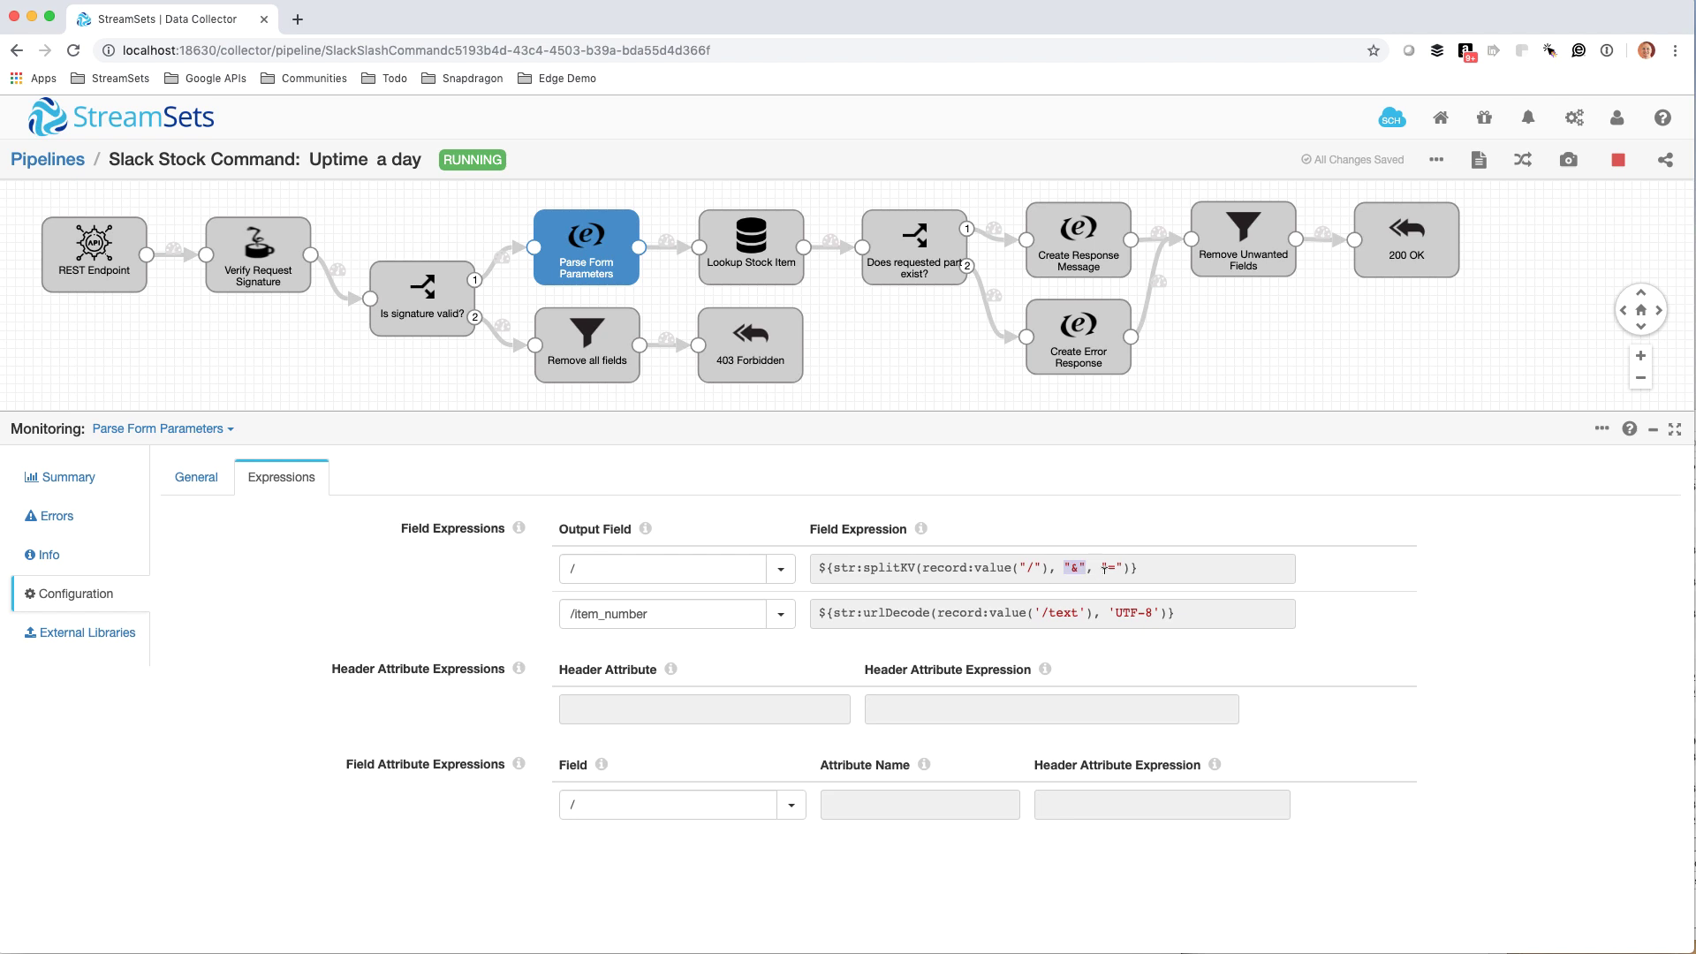
pyautogui.moveTo(1101, 567); pyautogui.dragTo(1122, 568)
# - Check the item_number urlDecode expression, then show the Lookup Stock Item JDBC settings
pyautogui.doubleClick(614, 614)
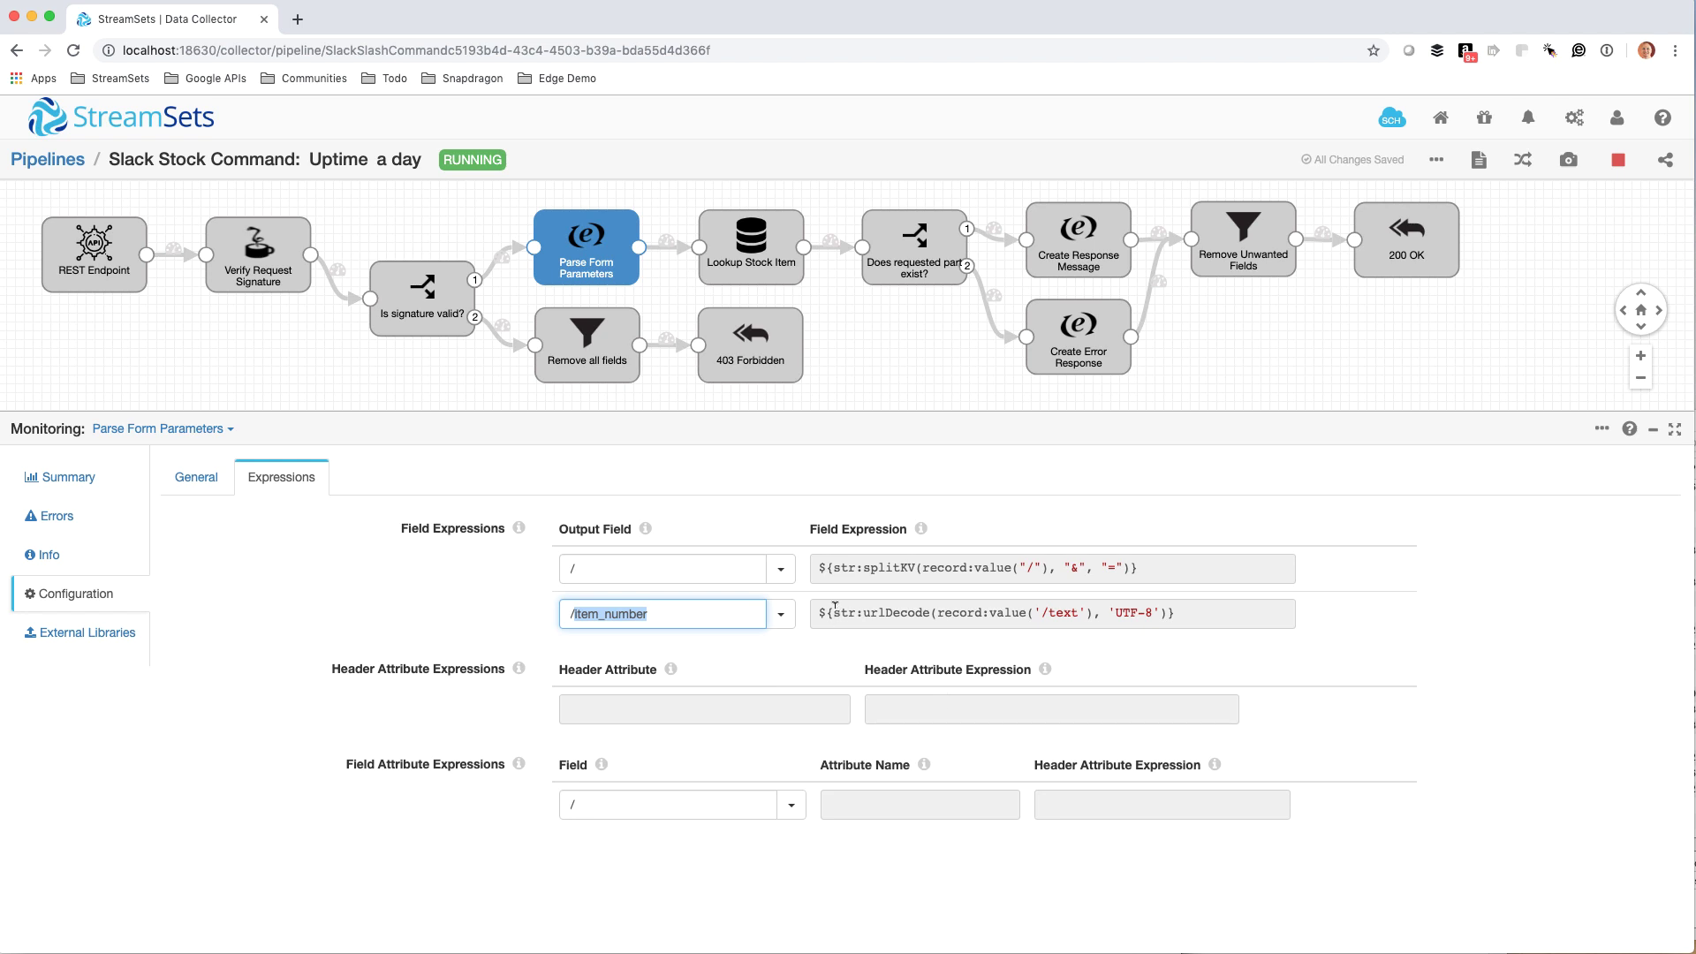
pyautogui.moveTo(861, 612); pyautogui.dragTo(1093, 612)
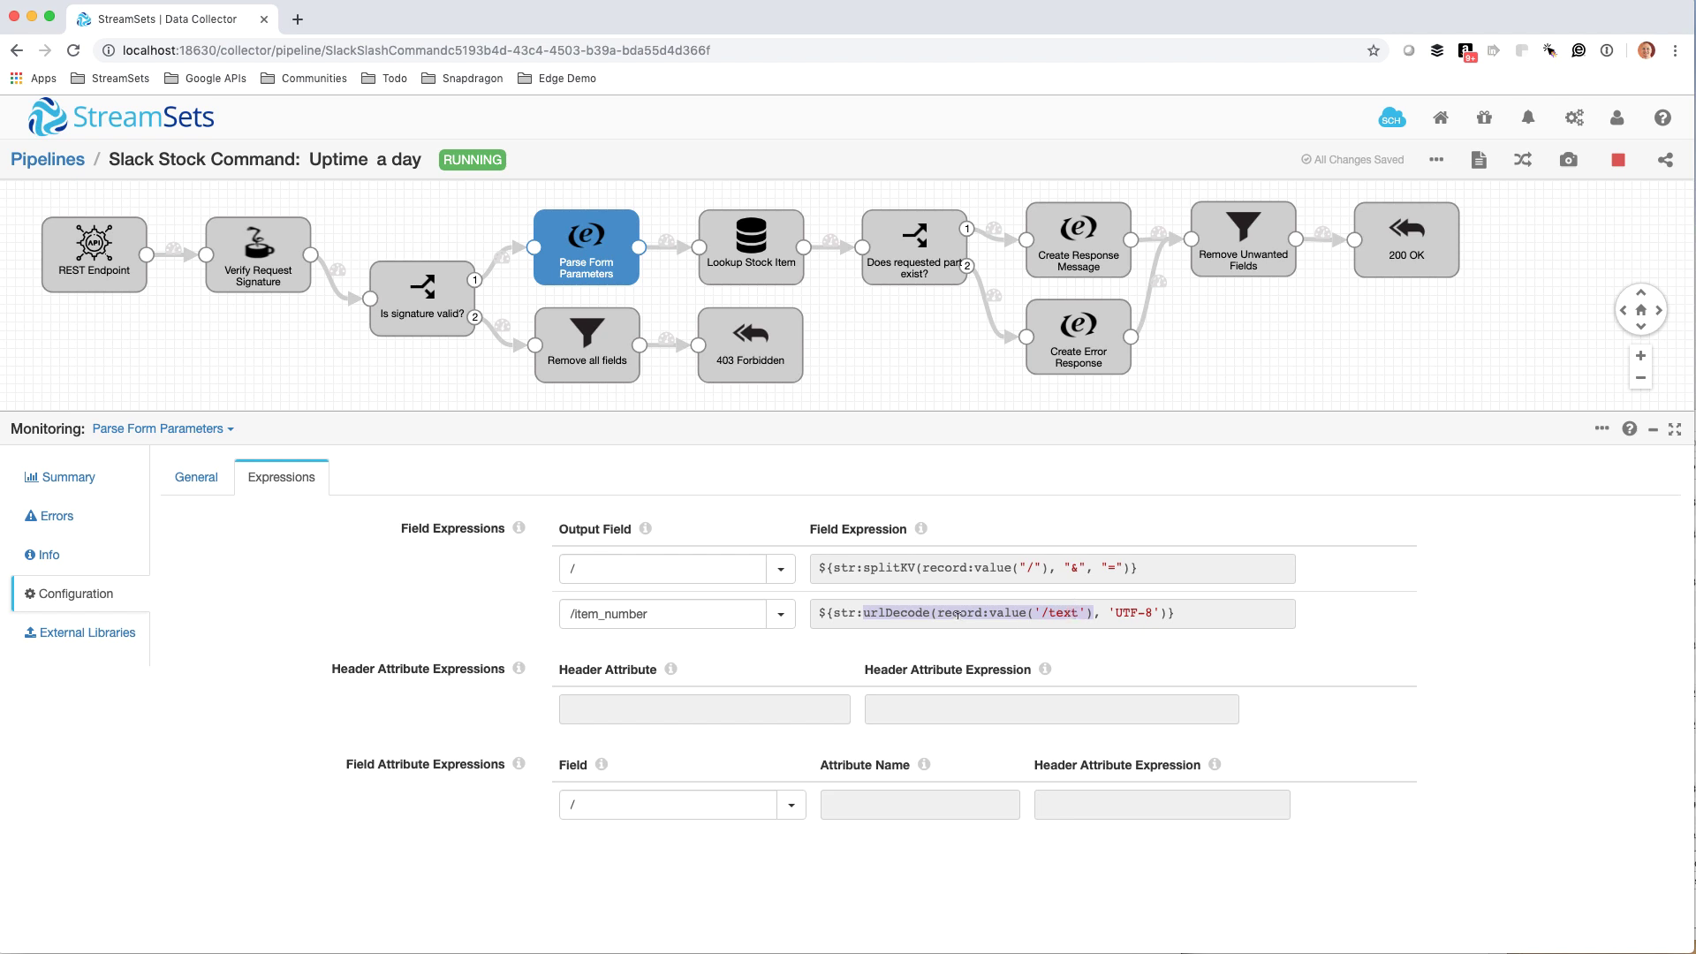
pyautogui.doubleClick(914, 611)
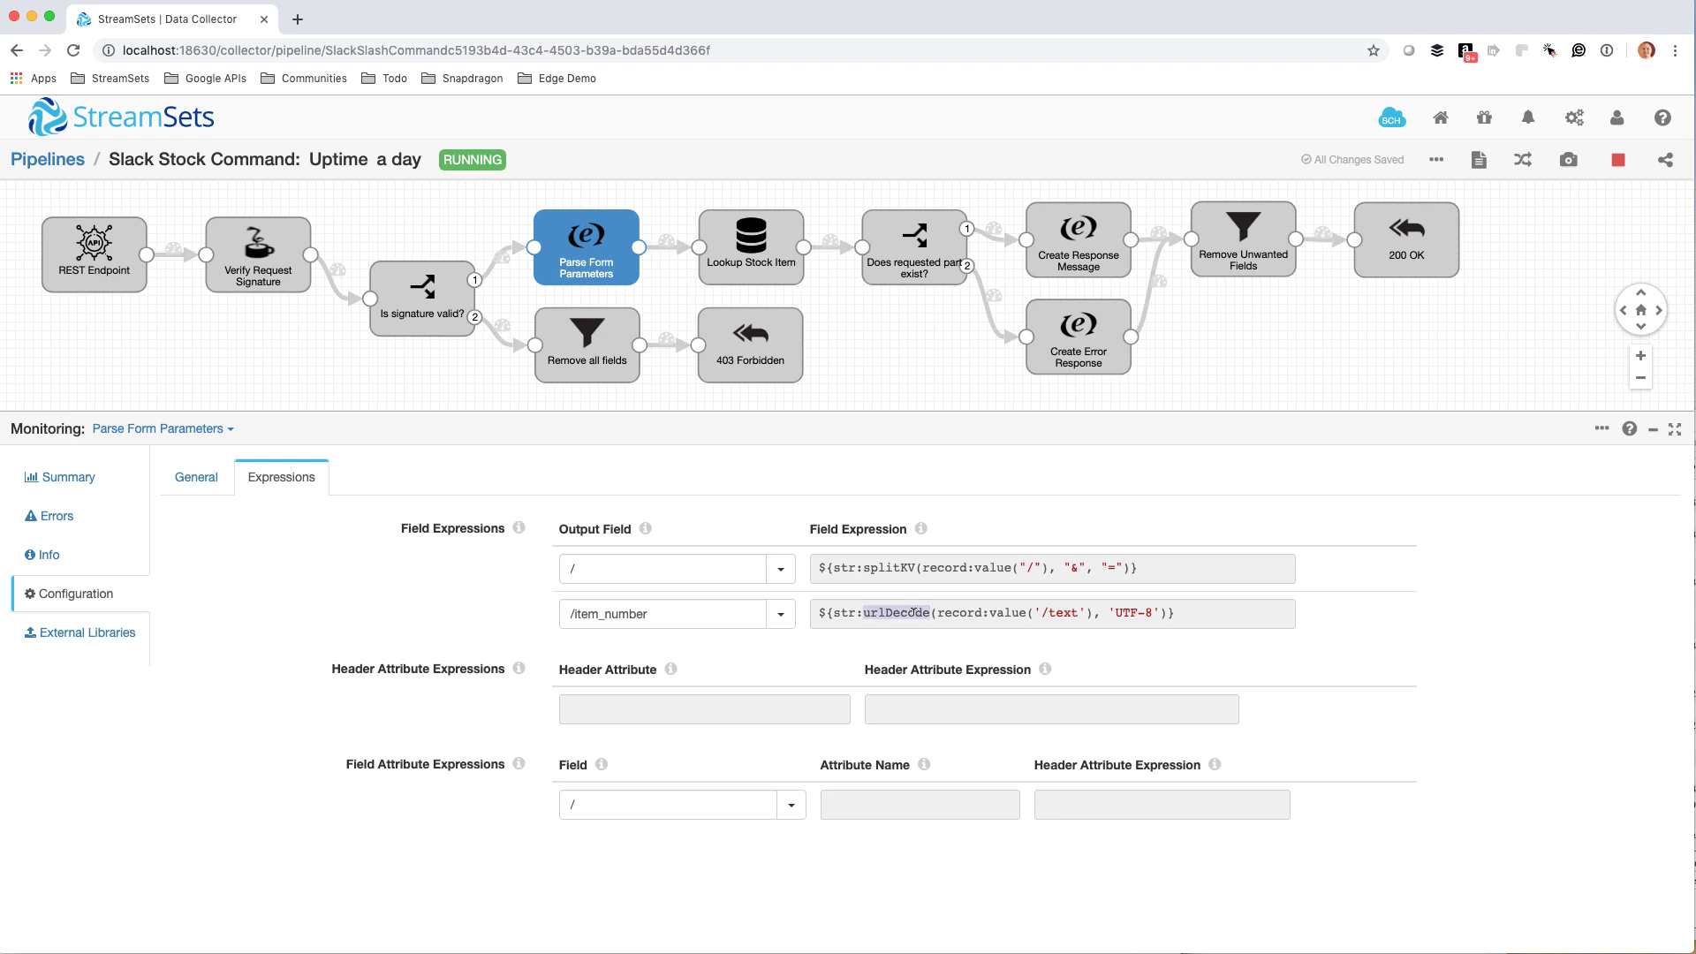
pyautogui.click(1015, 568)
pyautogui.click(993, 614)
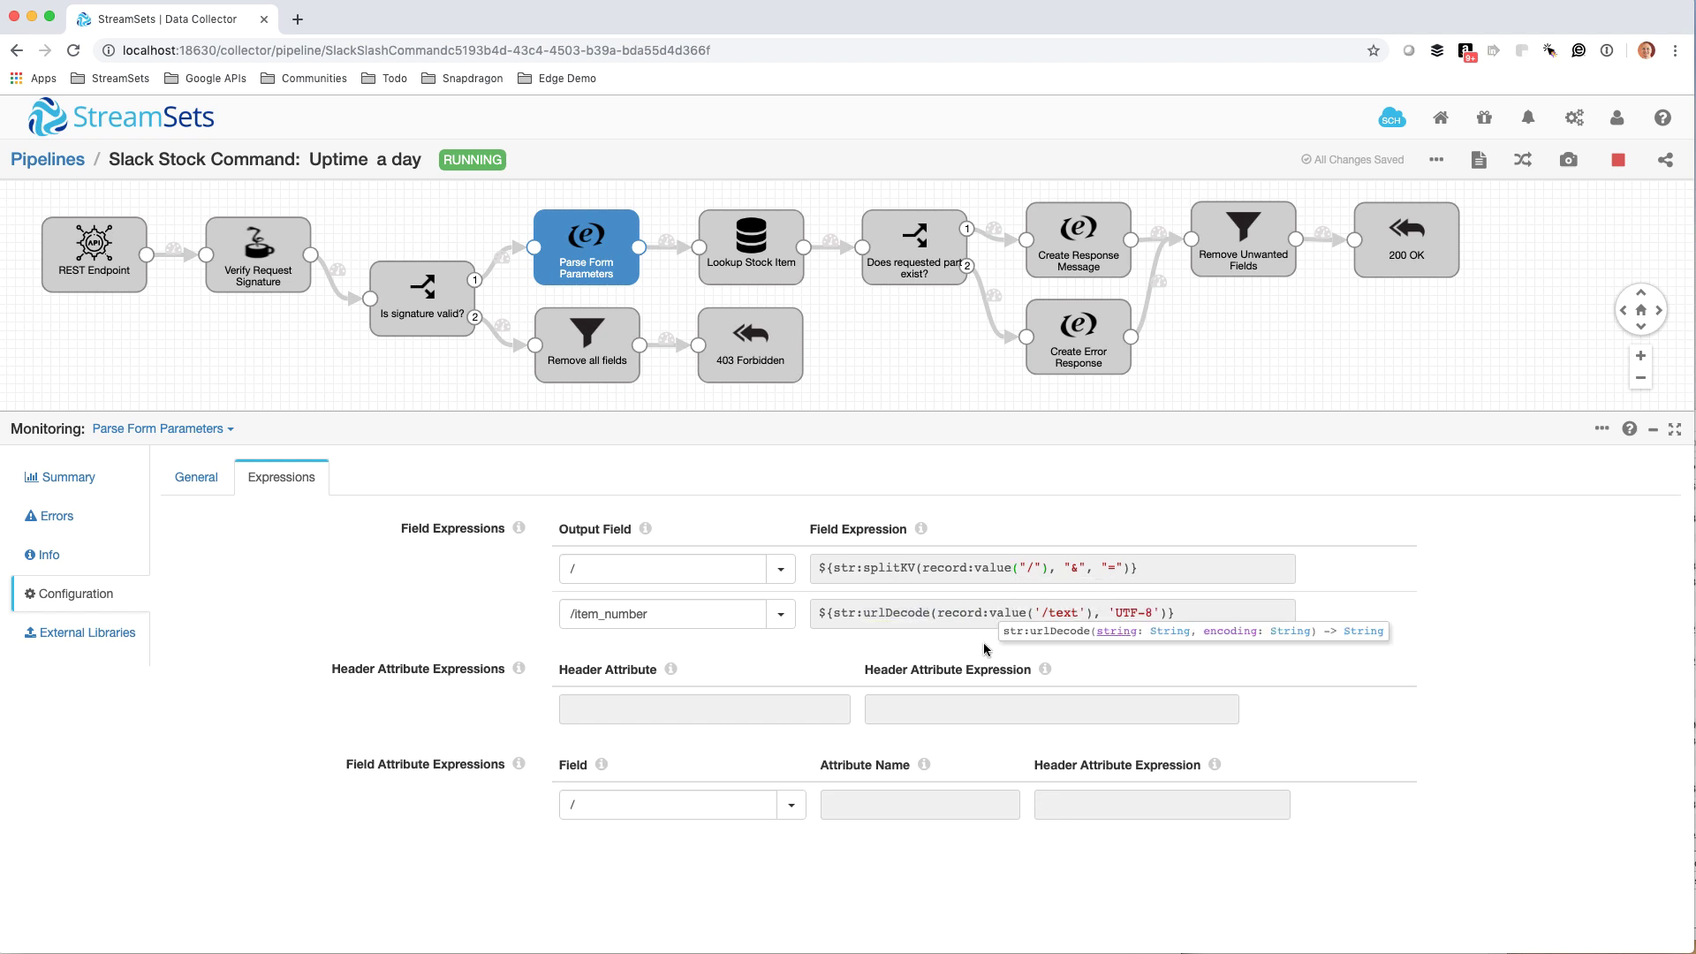
pyautogui.click(987, 650)
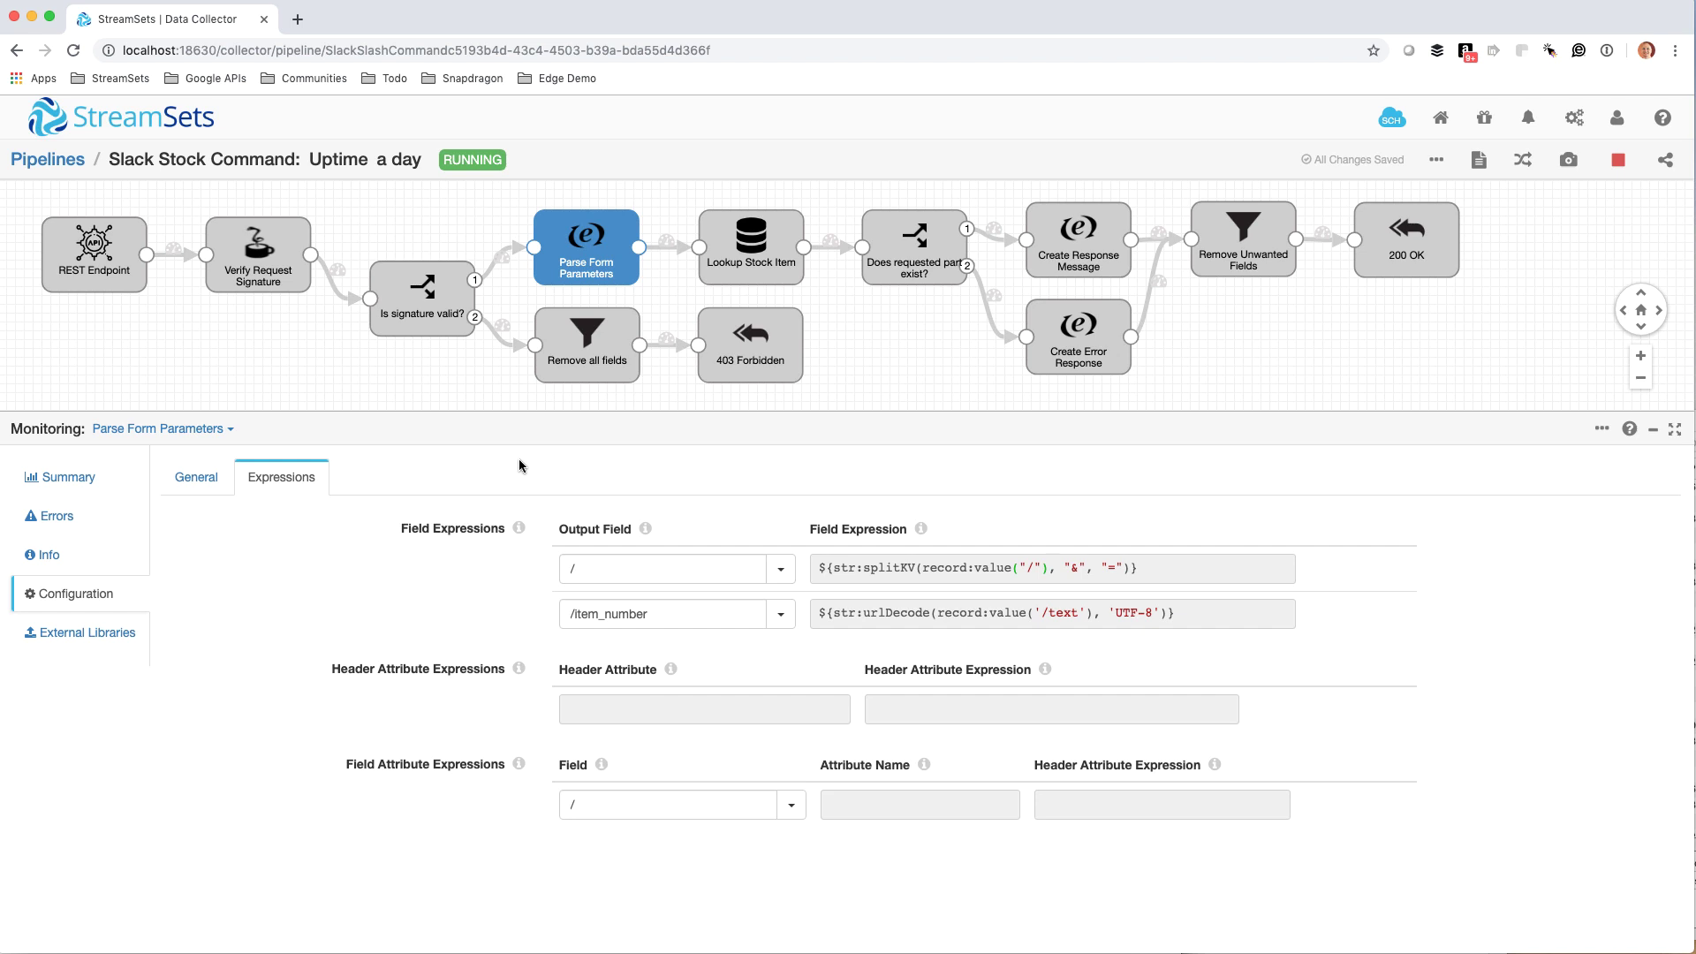
pyautogui.click(733, 265)
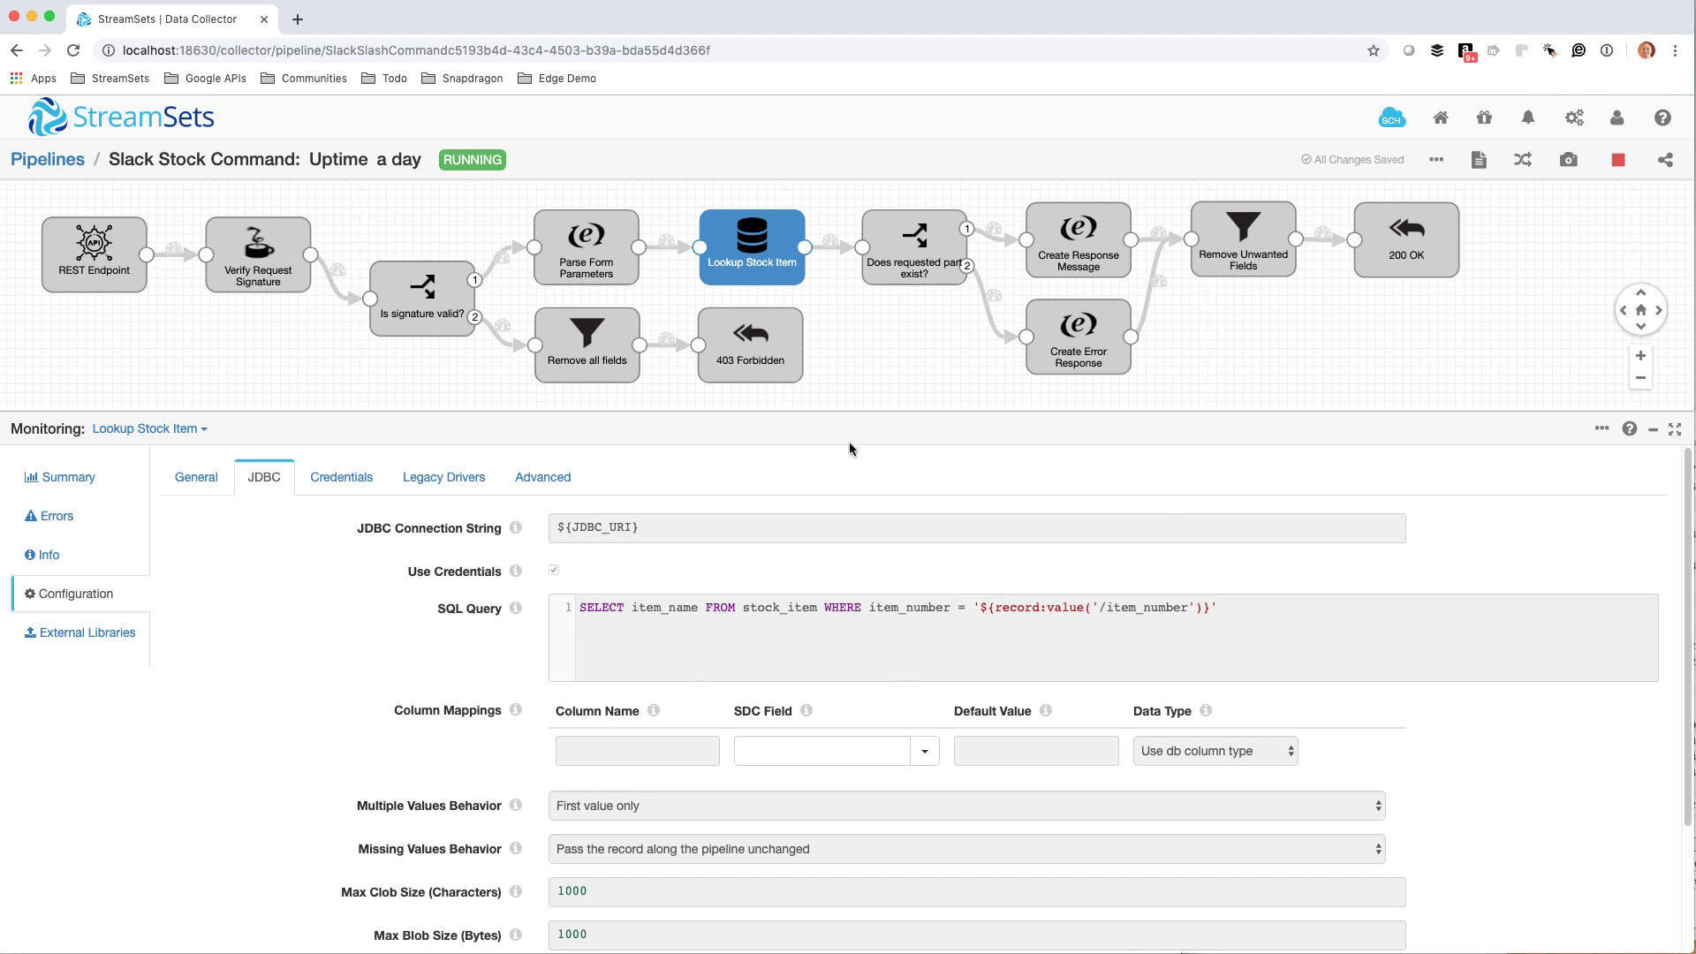
# - Review the Create Response Message /text expression, then show Remove Unwanted Fields keeping /text, /response_type, /attachments
pyautogui.click(1088, 261)
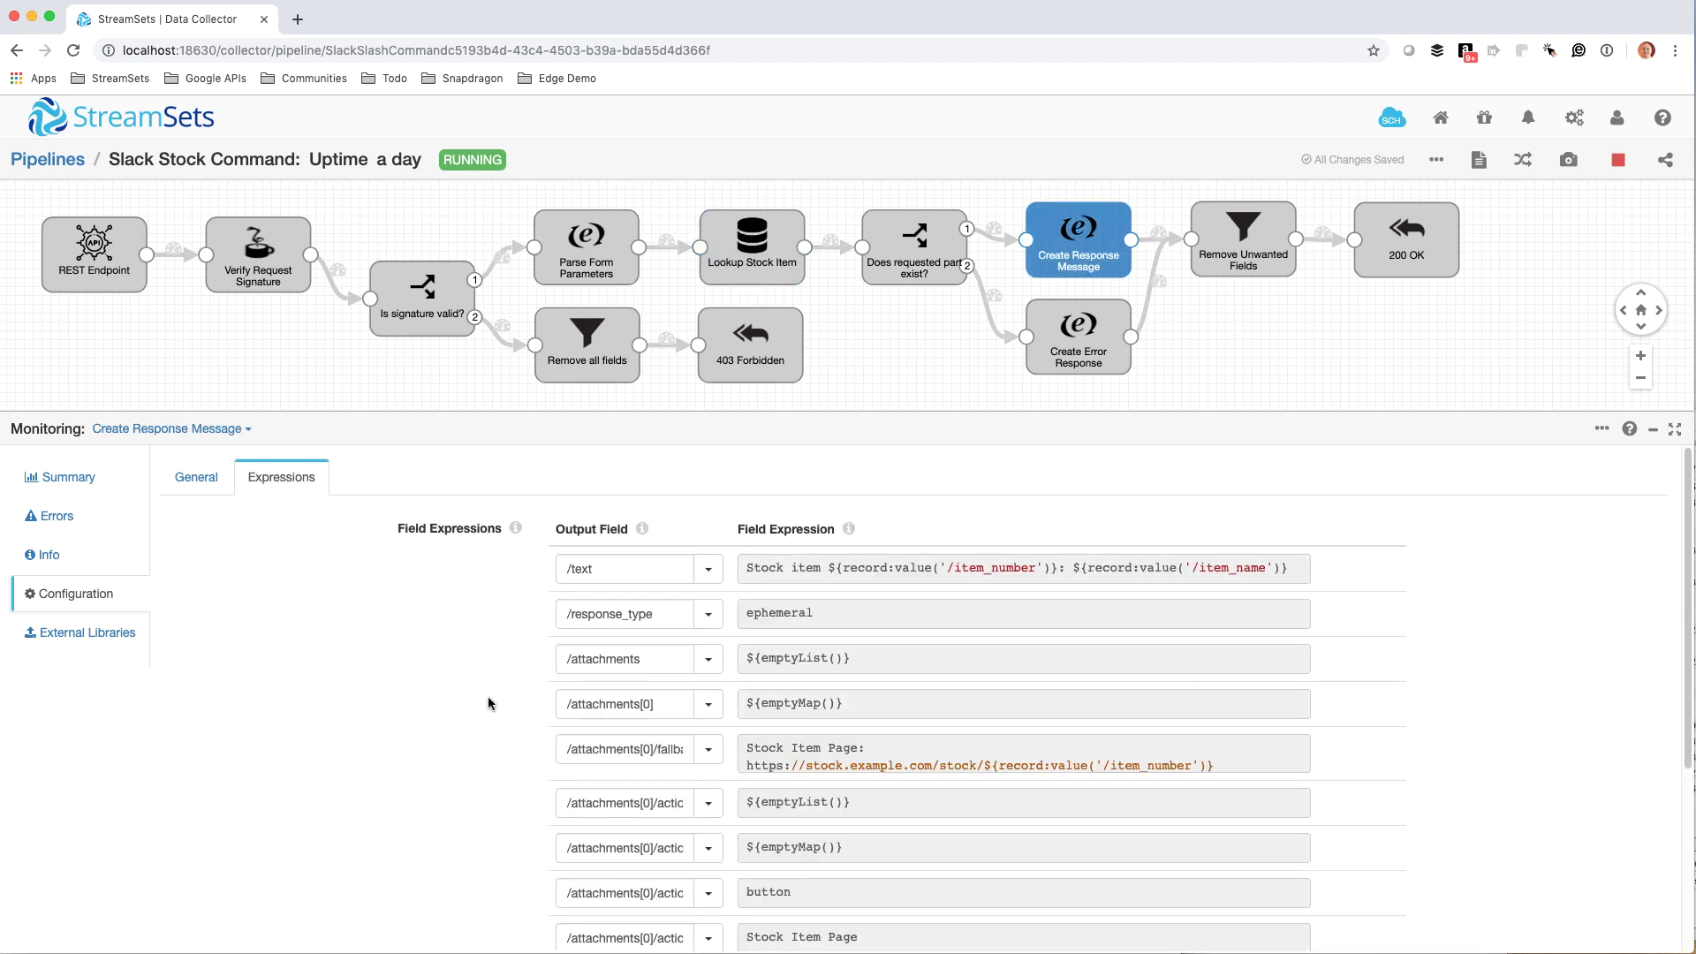
pyautogui.scroll(-2, 489, 712)
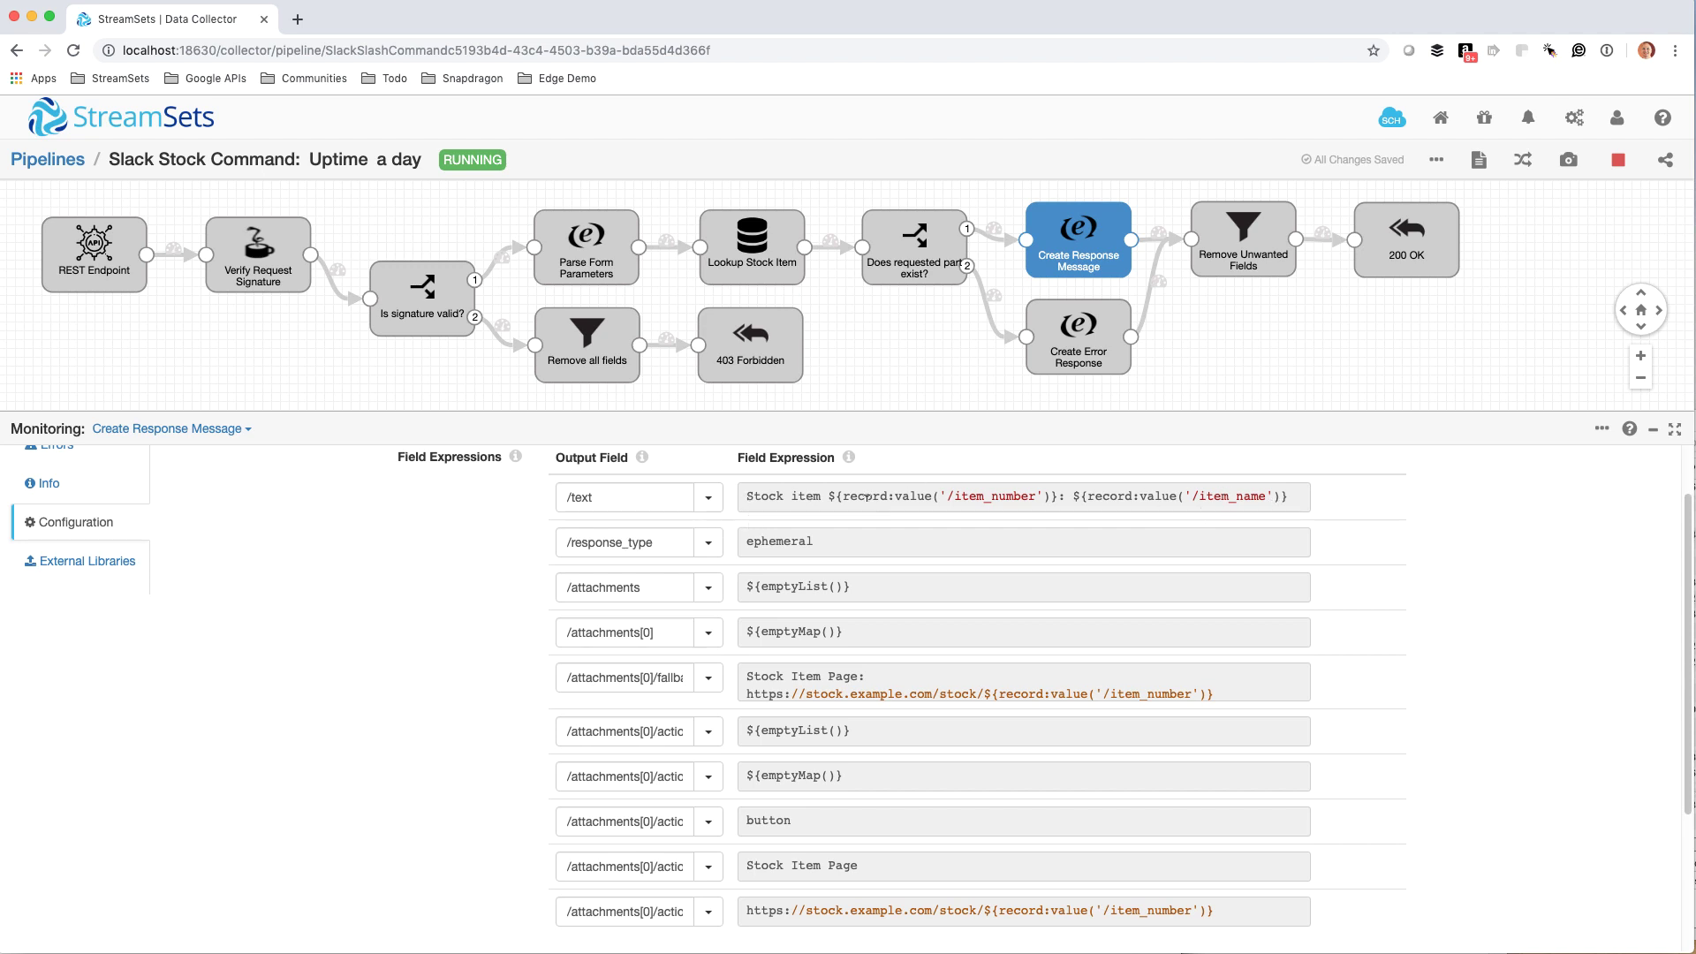
pyautogui.moveTo(826, 495); pyautogui.dragTo(1291, 496)
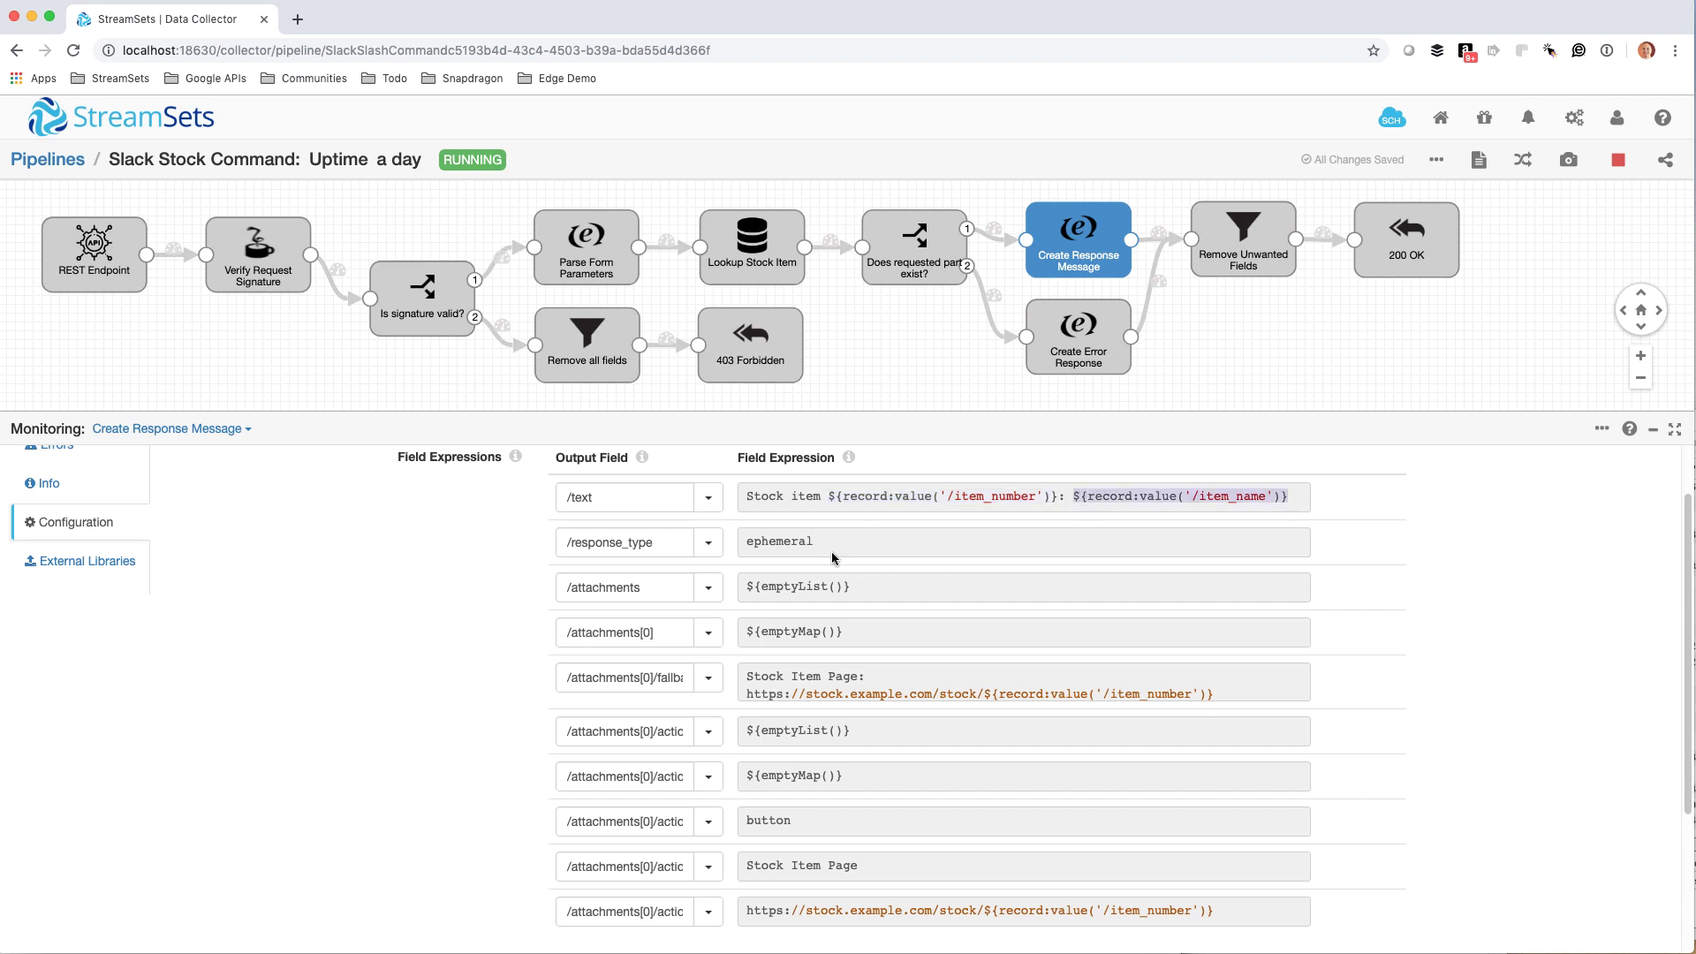
pyautogui.click(861, 542)
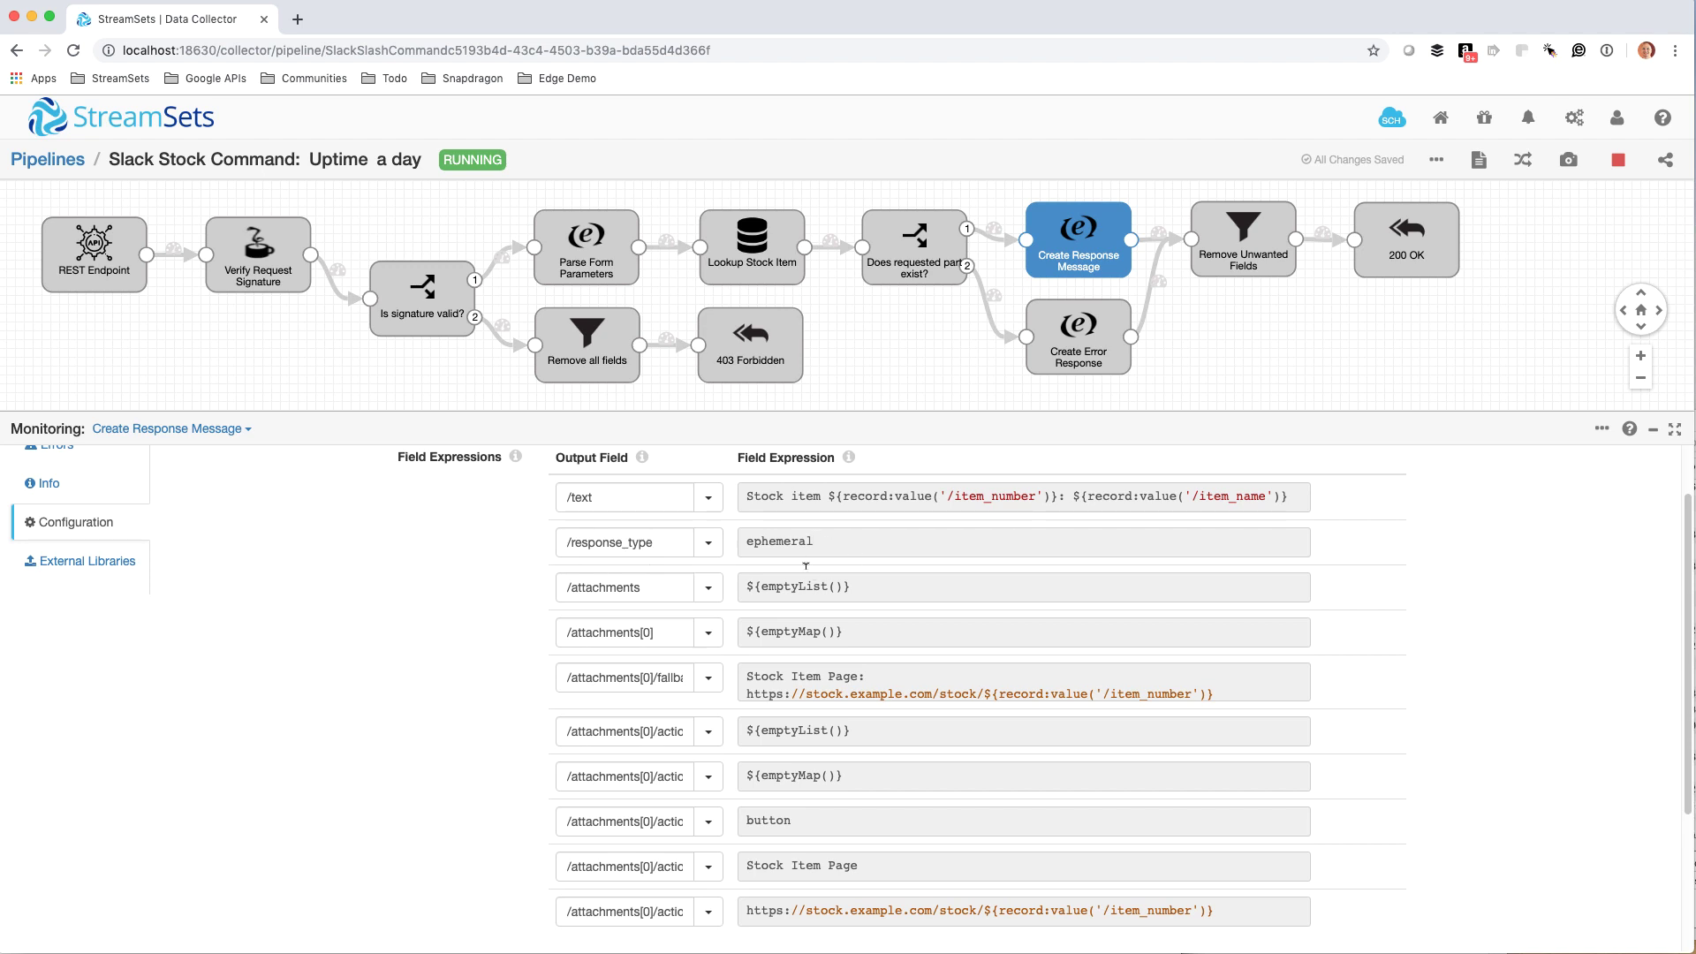
pyautogui.scroll(-2, 874, 599)
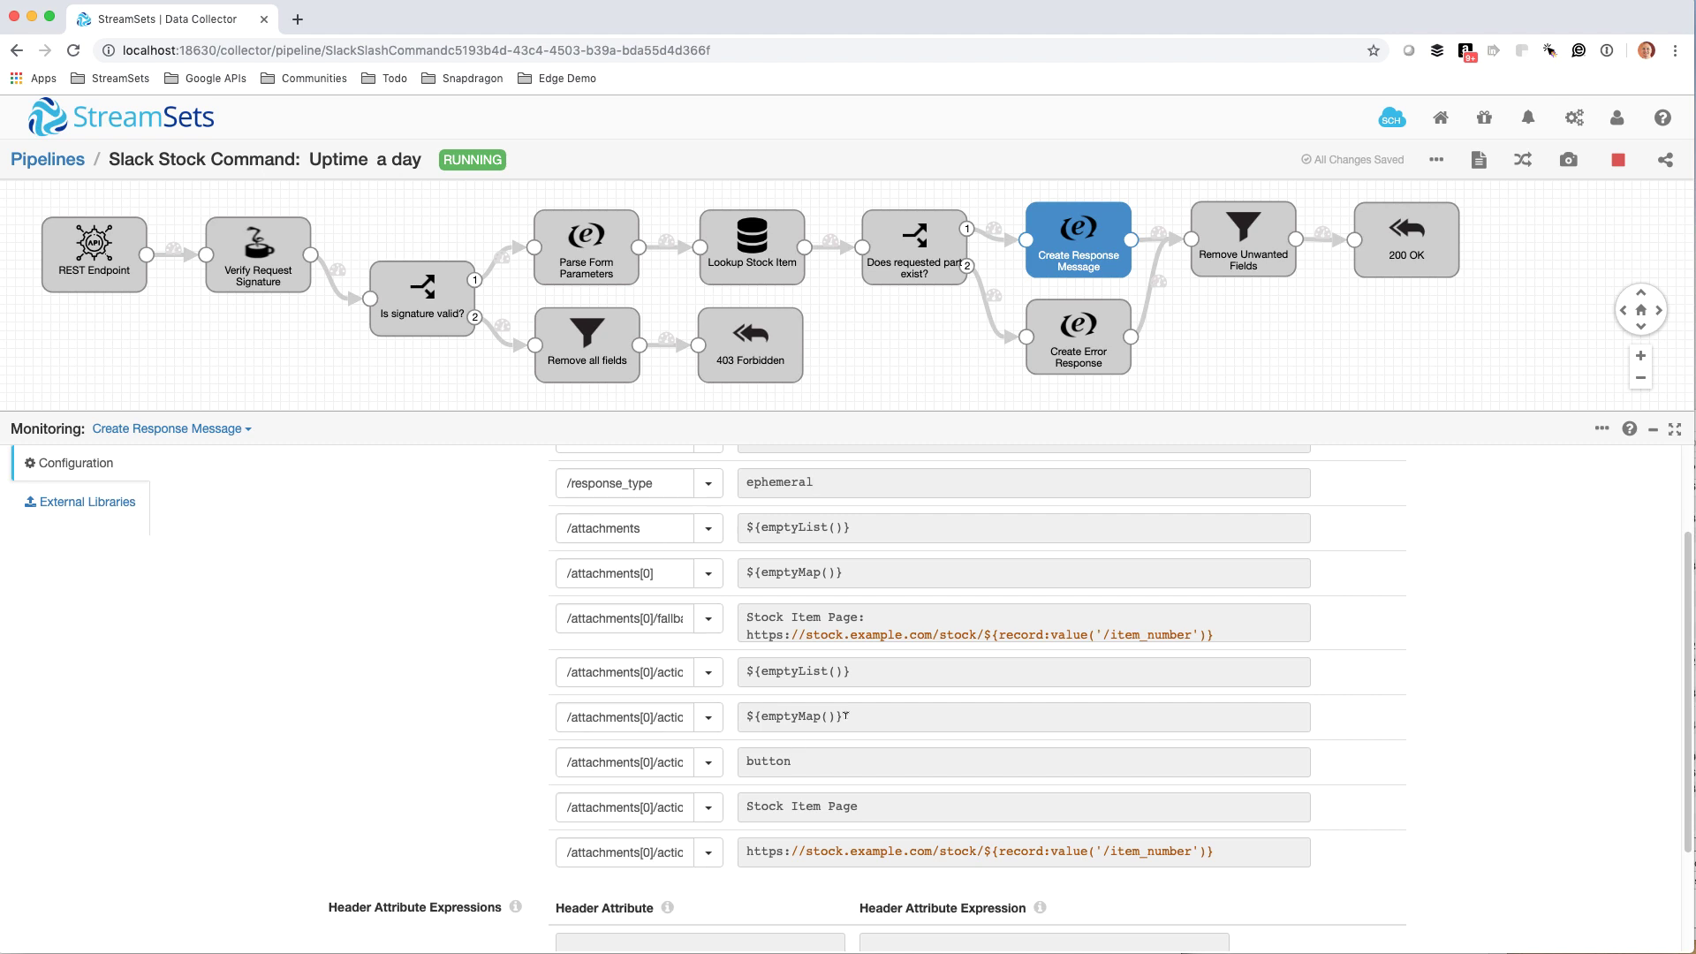
pyautogui.scroll(4, 923, 744)
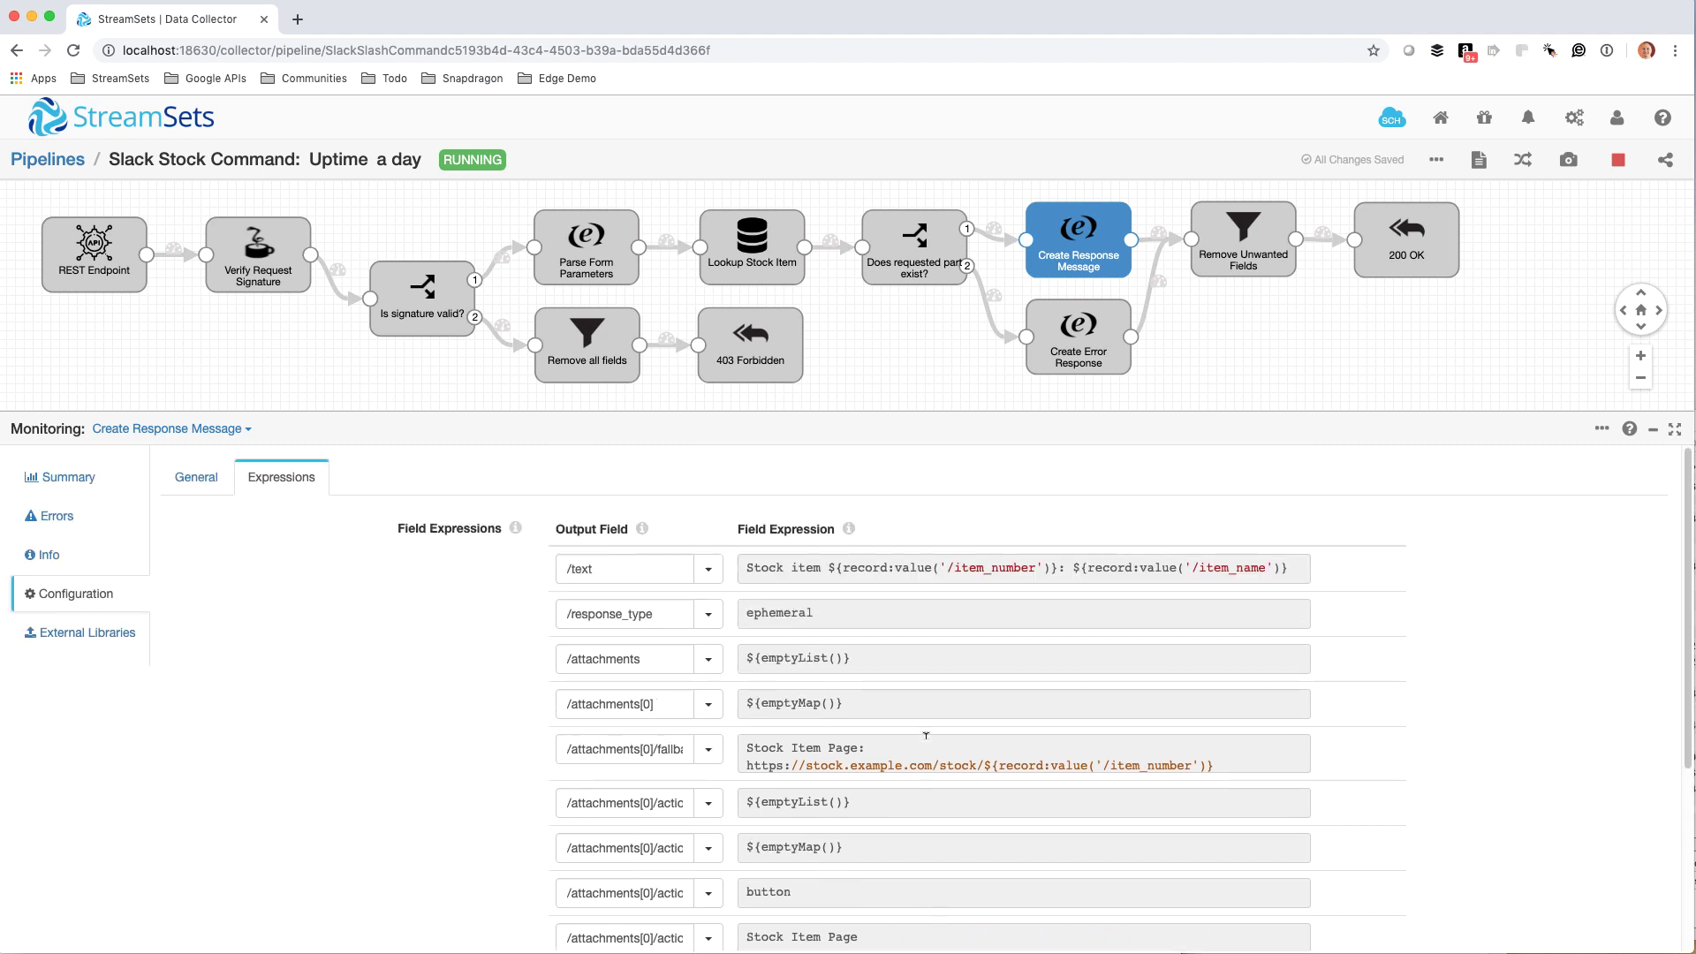
pyautogui.click(1237, 251)
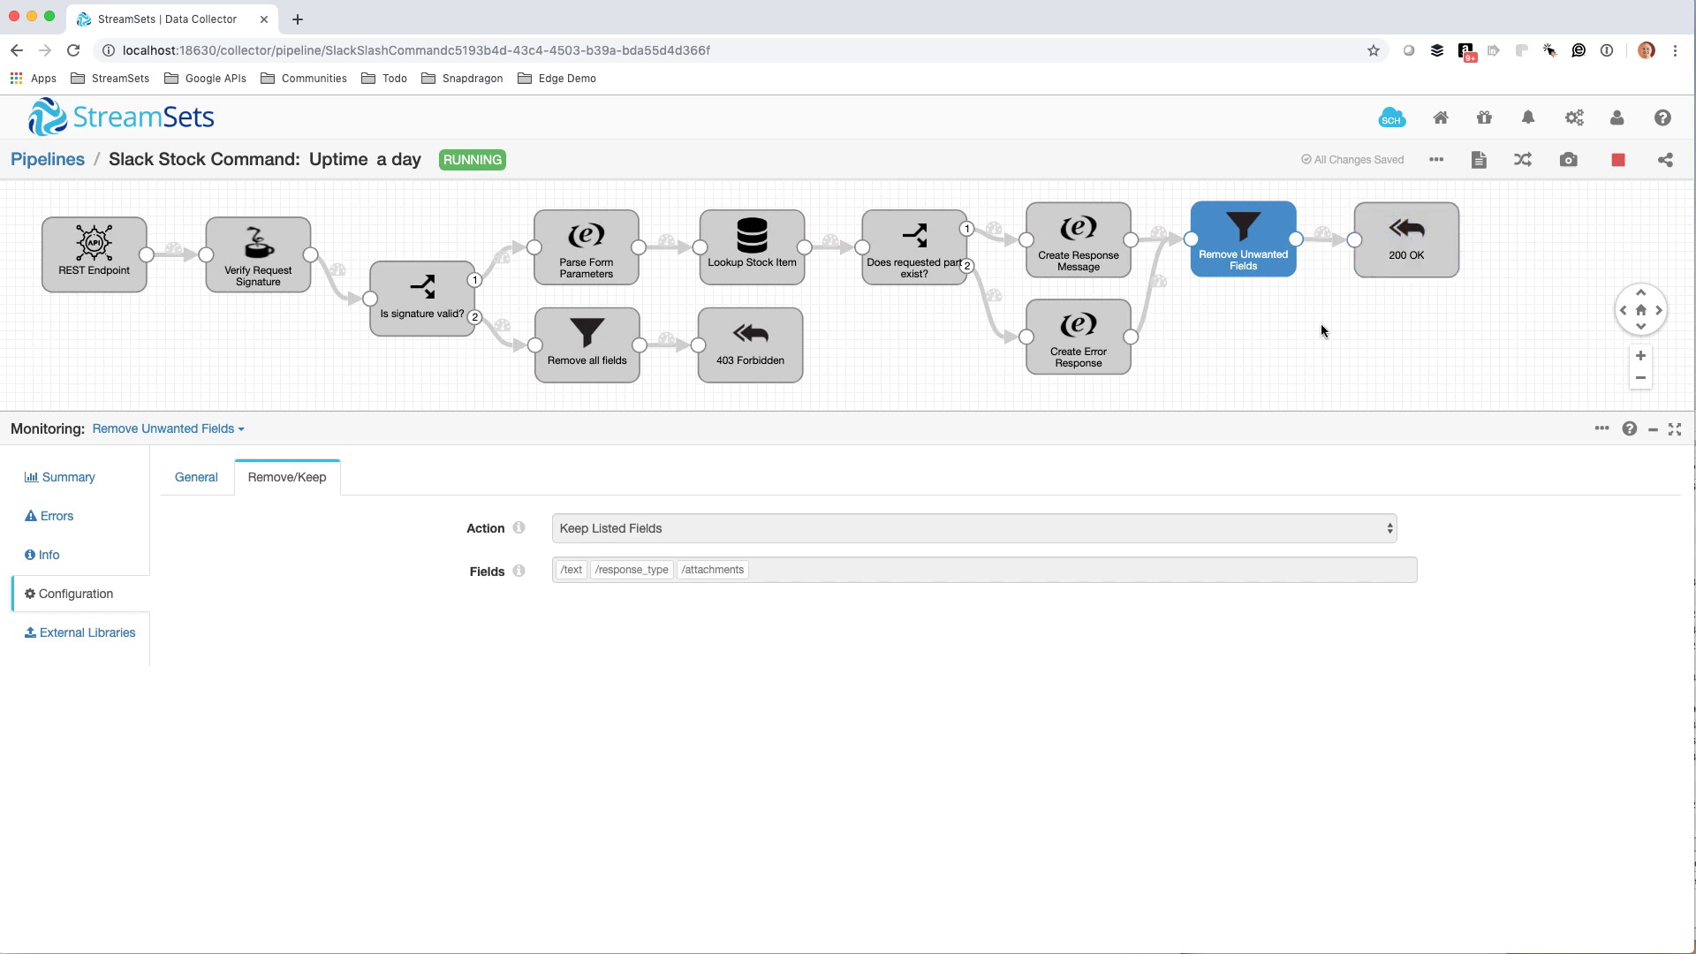
# - Open the pipeline's Snapshots list showing Snapshot1 and start a new snapshot capture
pyautogui.press('super+Tab')
pyautogui.press('super+Tab')
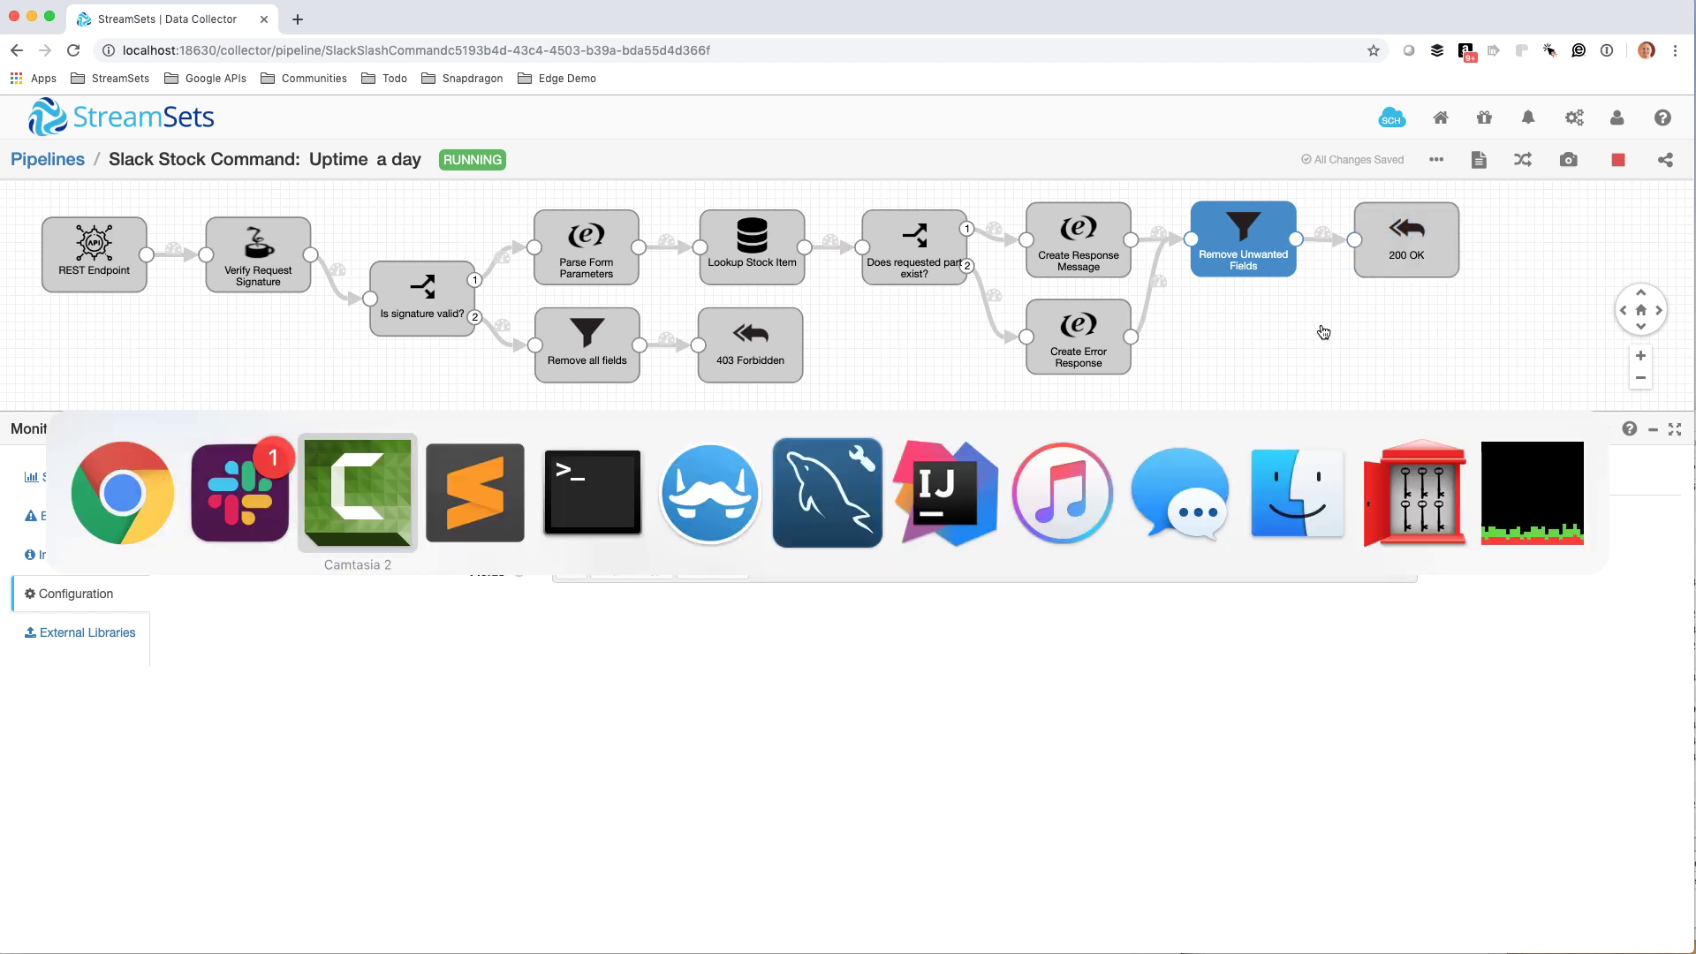
pyautogui.click(1569, 162)
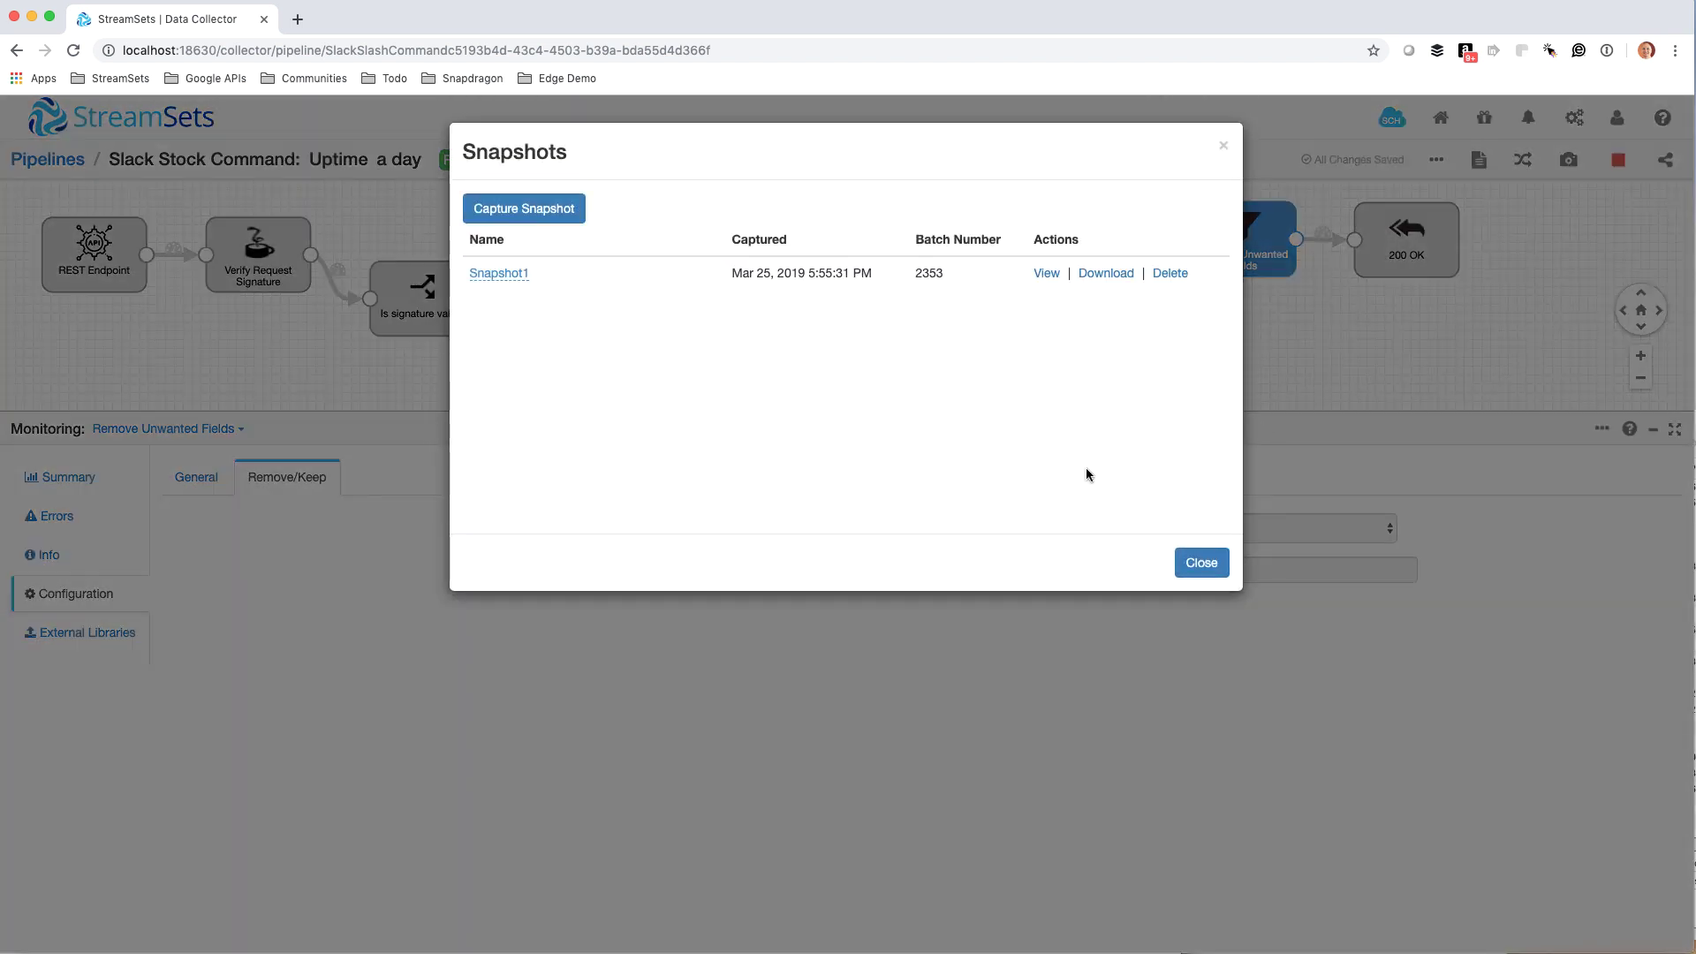
pyautogui.click(554, 217)
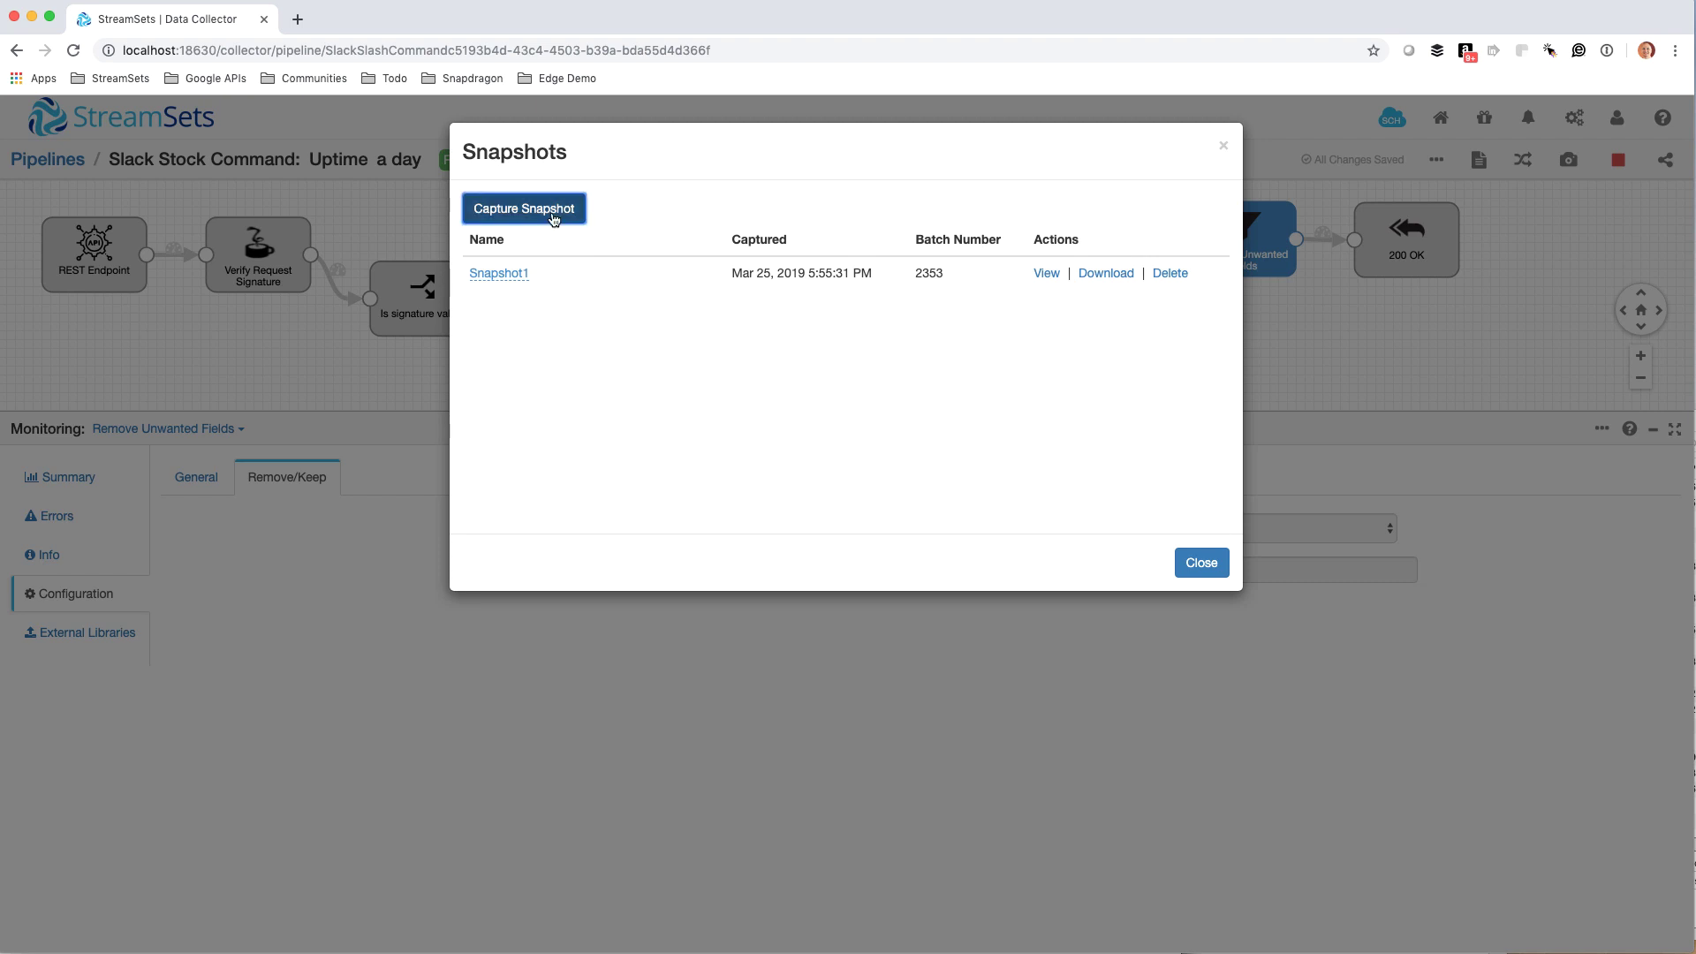
# - Rerun slack_request.py for item 25276002 in Terminal, getting status 200 and the Aerodynamic Steel Hat payload
pyautogui.press('super+Tab')
pyautogui.press('super+Tab')
pyautogui.press('super+Tab')
pyautogui.press('super+Tab')
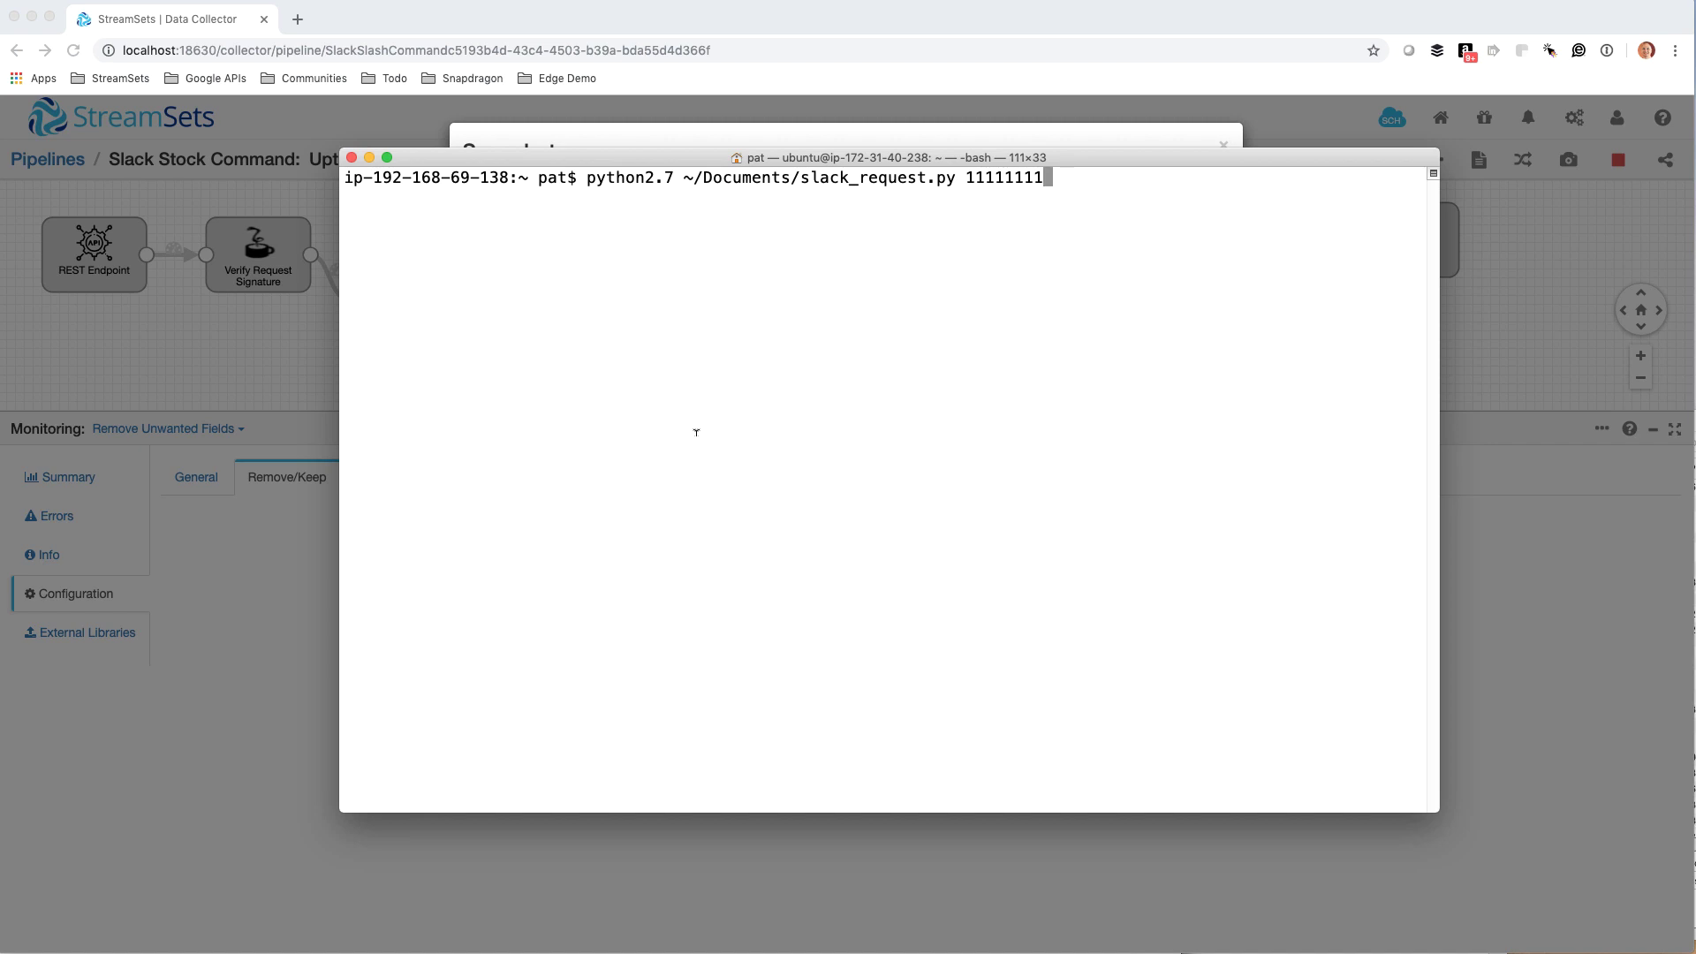
pyautogui.press('Up')
pyautogui.press('Return')
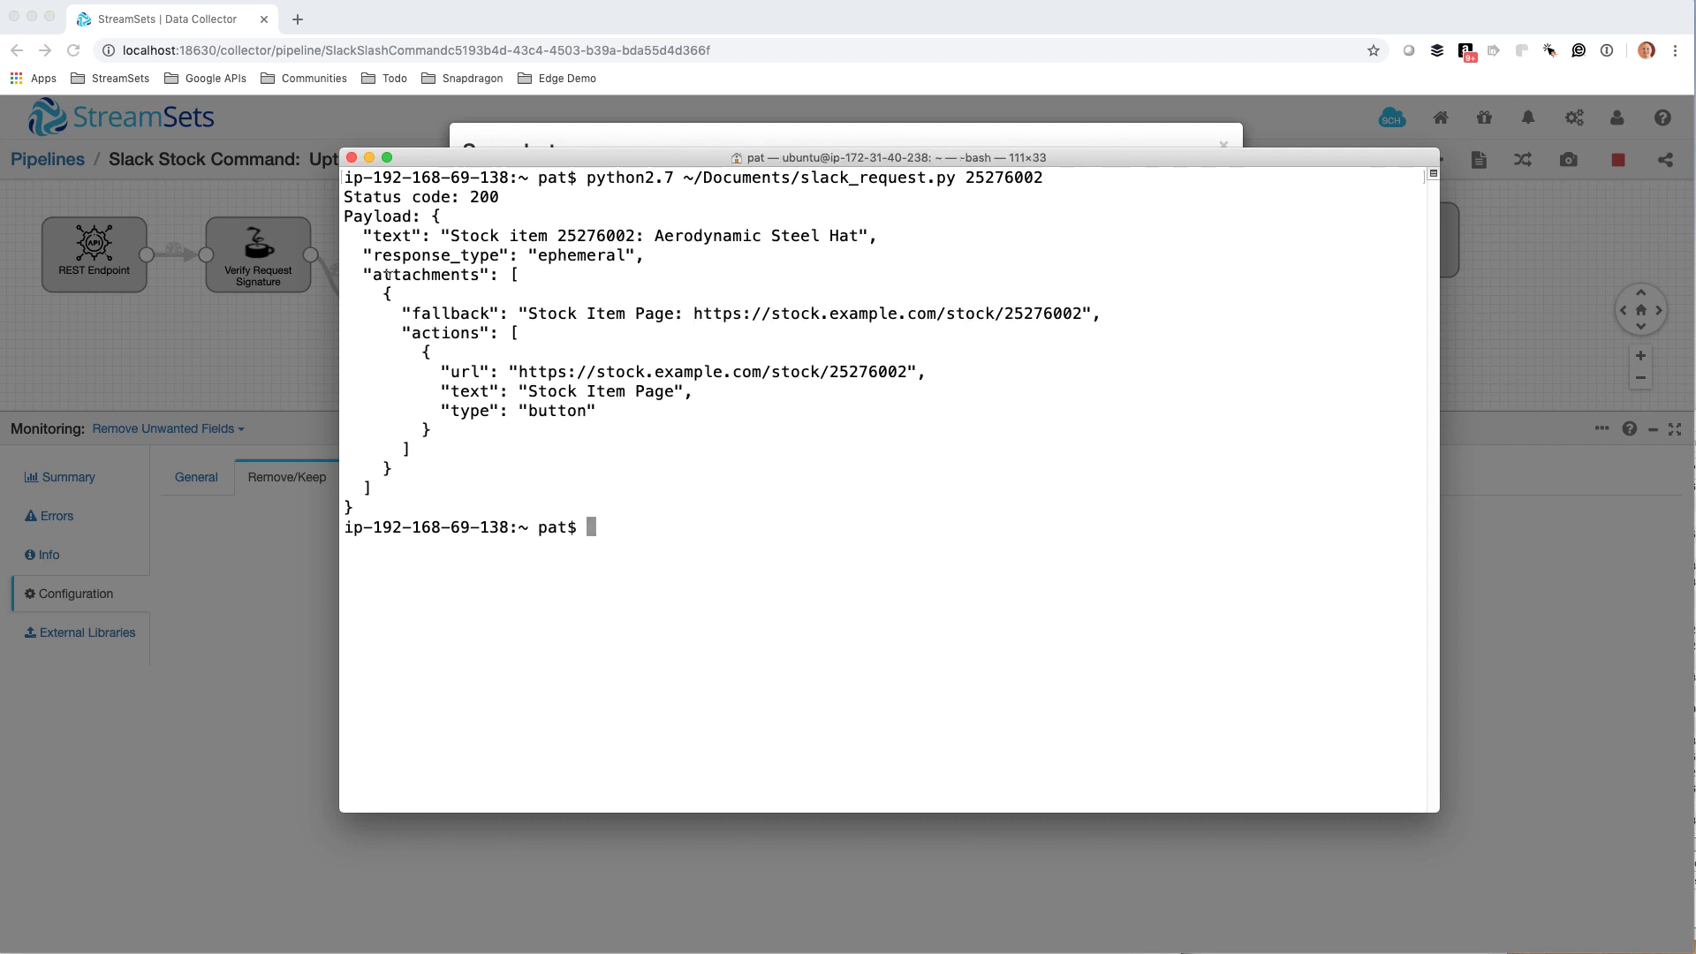
pyautogui.moveTo(430, 217); pyautogui.dragTo(391, 505)
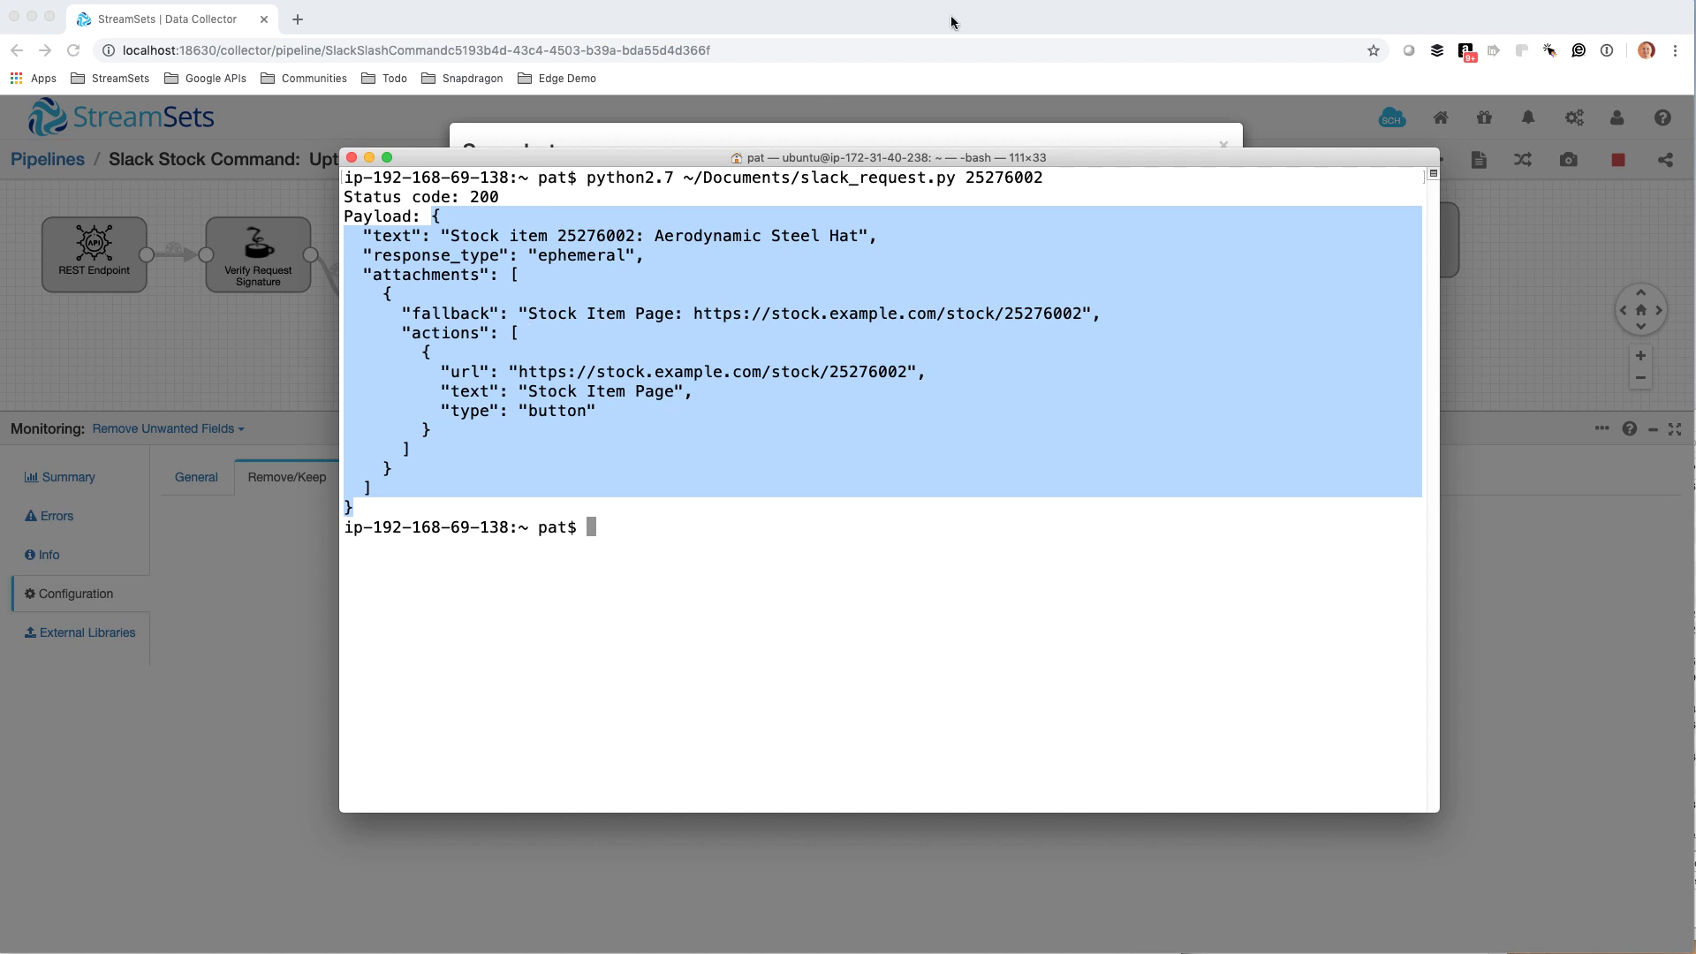
pyautogui.click(766, 132)
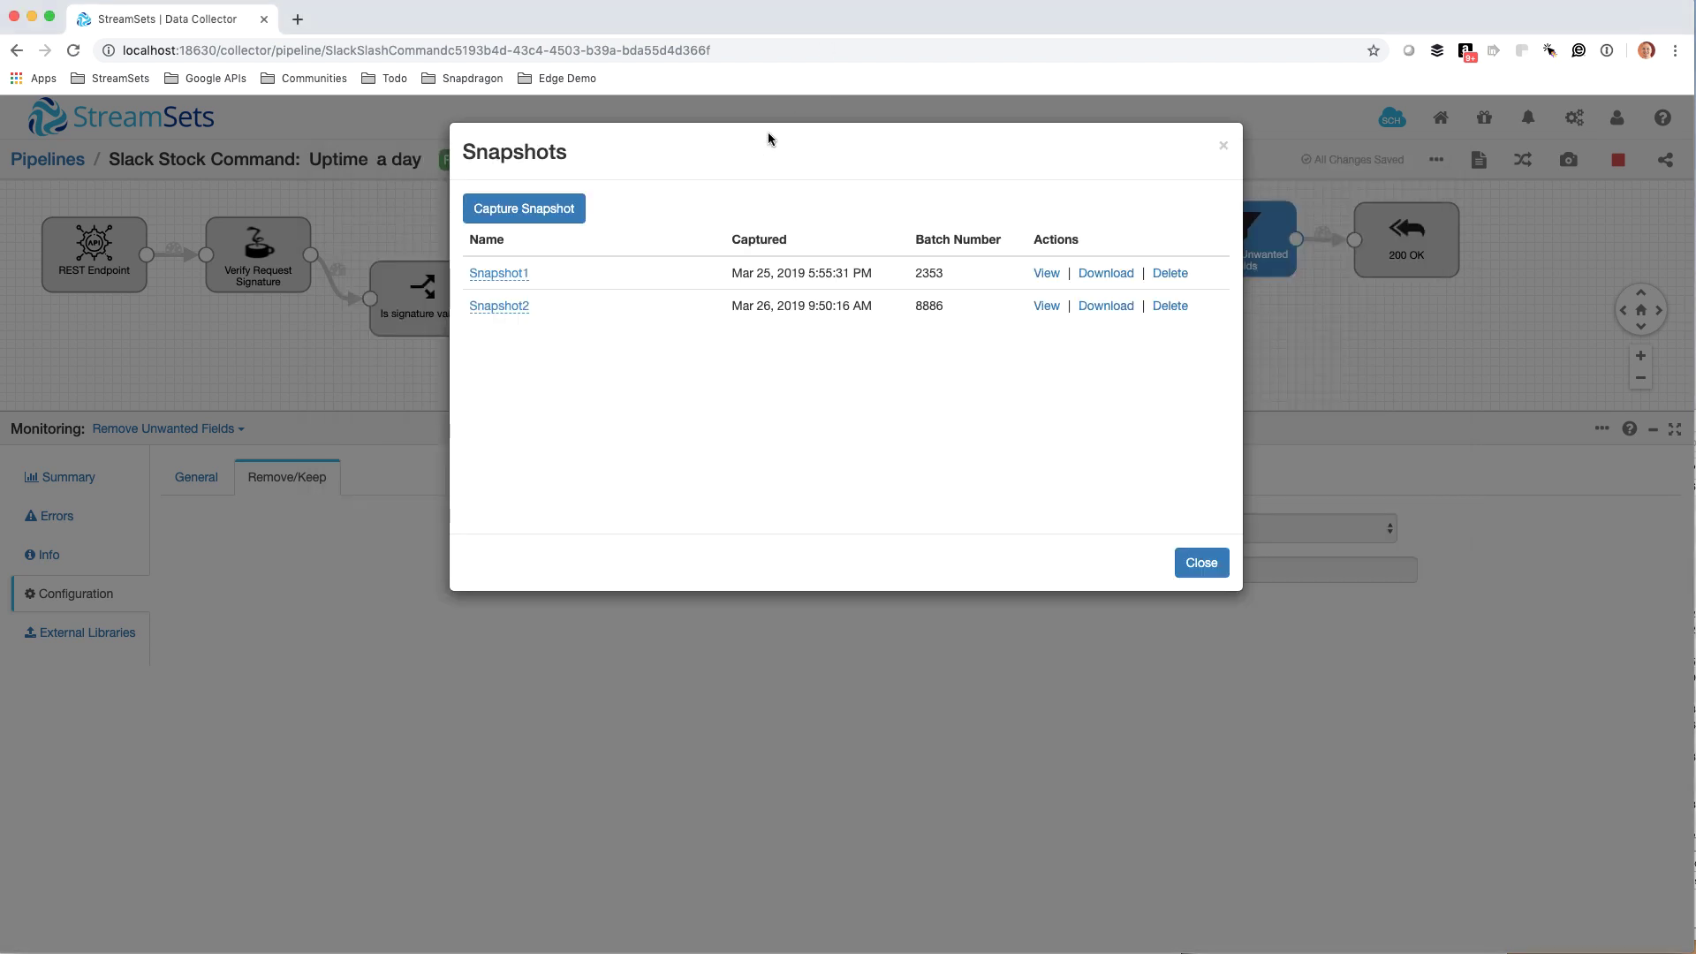
# - View Snapshot2's Verify Request Signature output record and confirm its header shows signatureValid true
pyautogui.click(1047, 306)
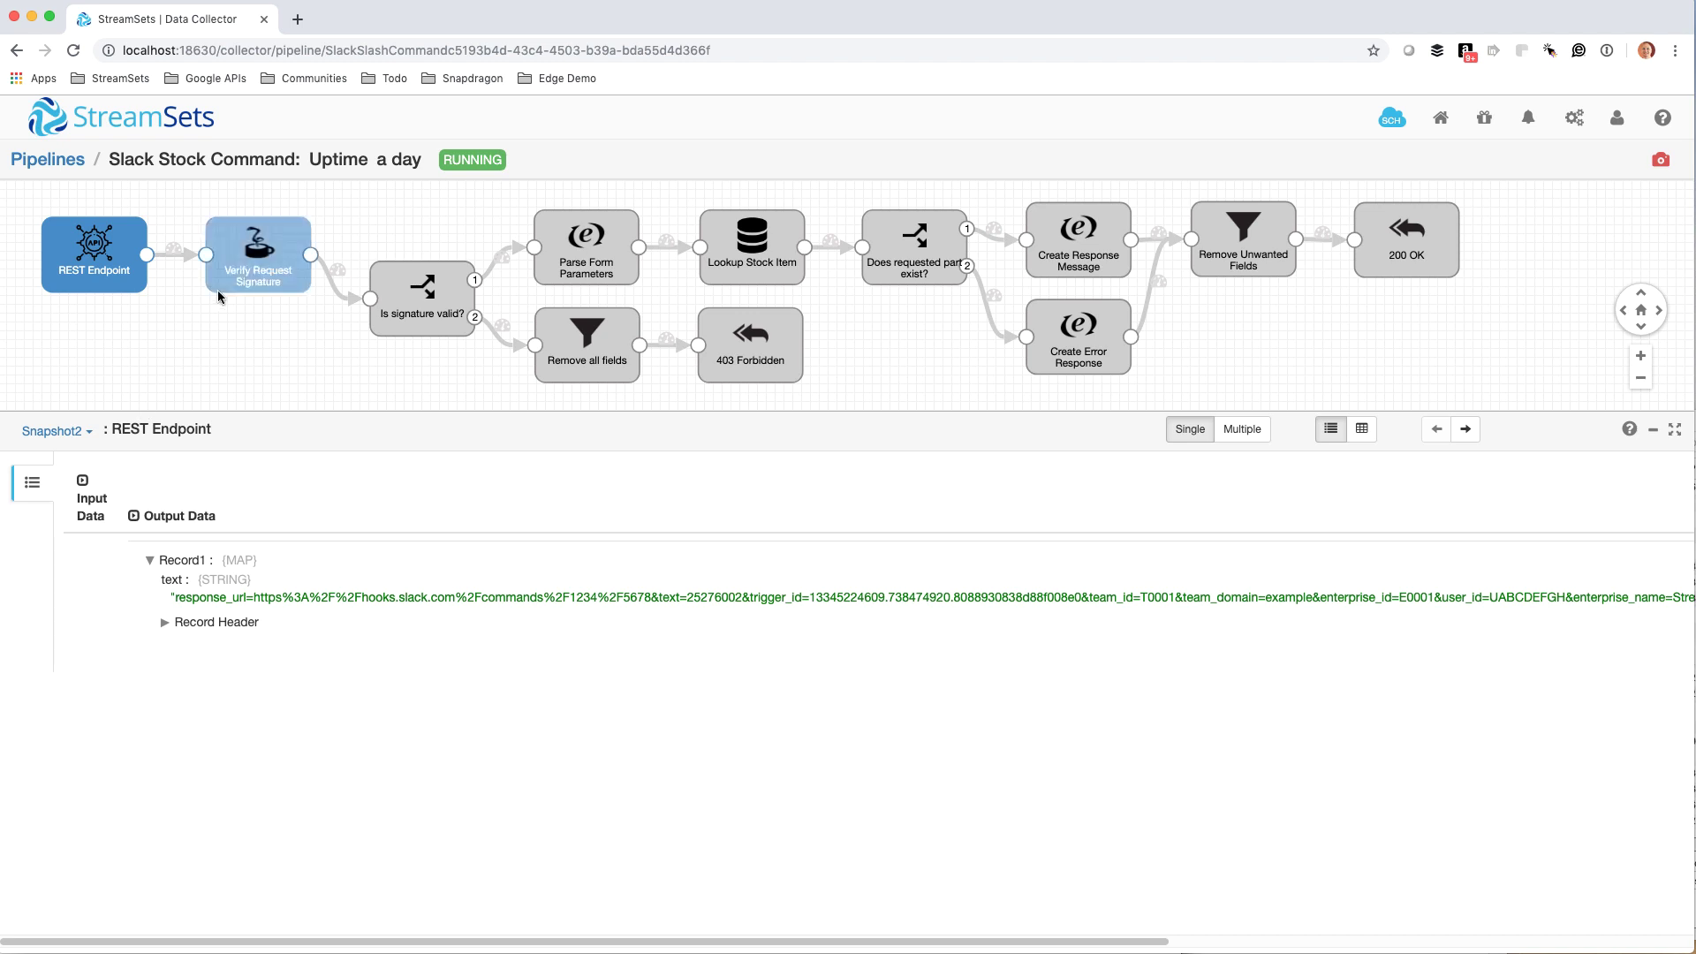
pyautogui.click(257, 265)
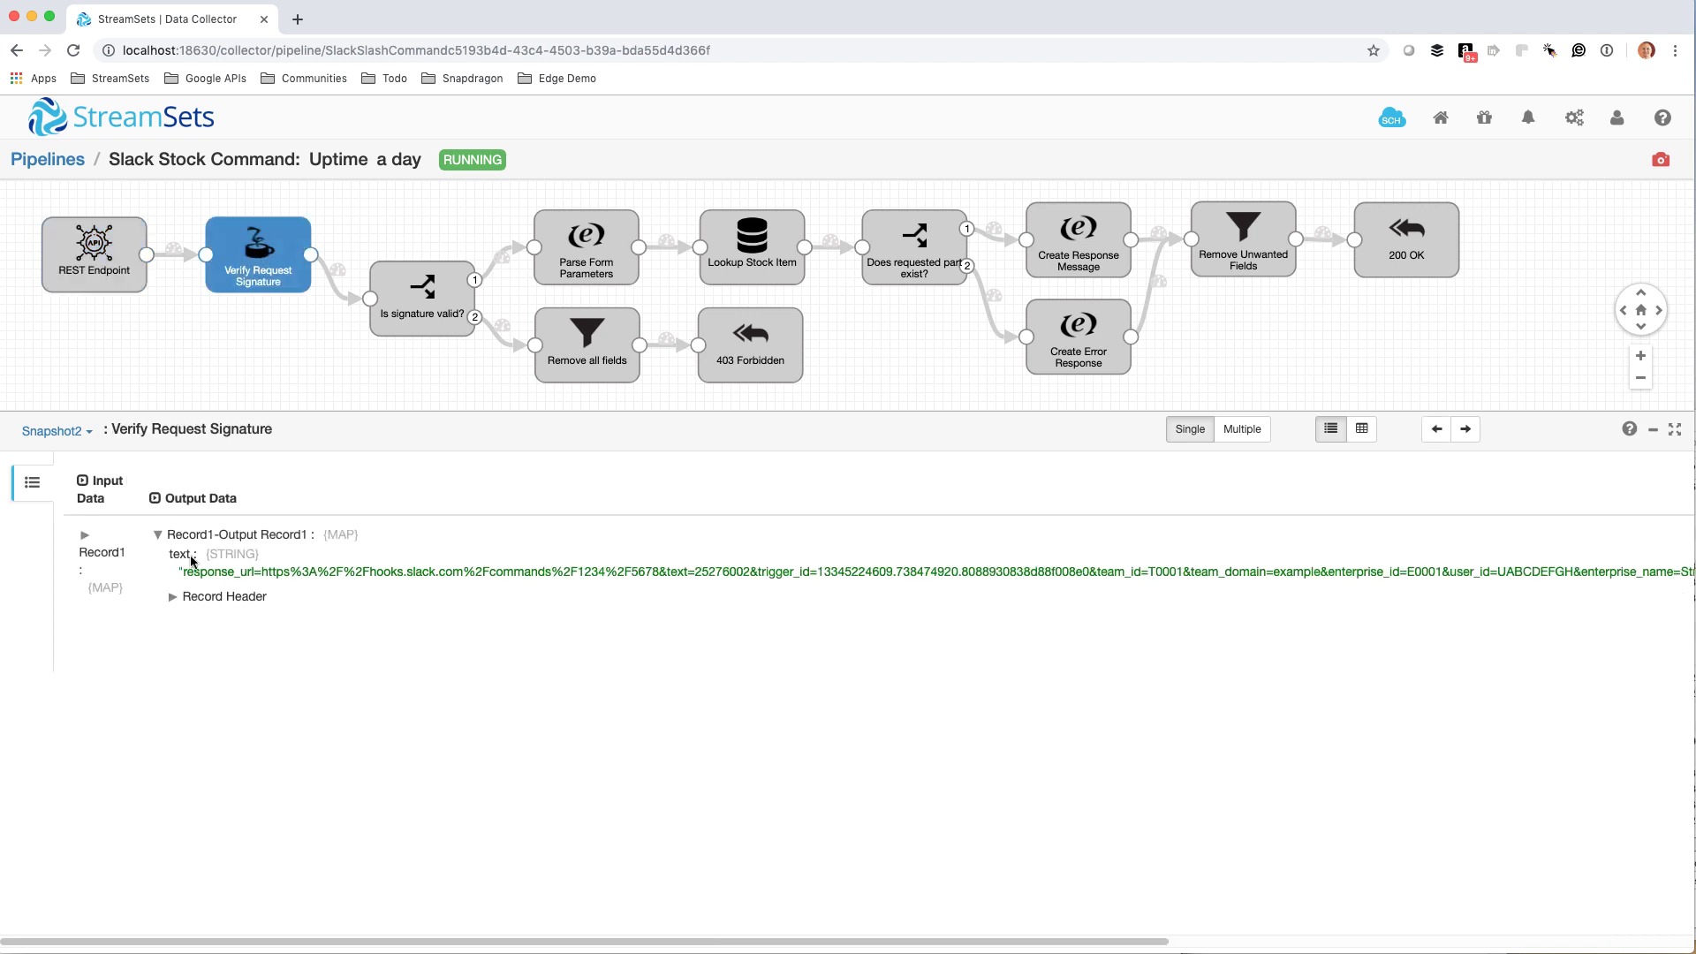
pyautogui.click(173, 599)
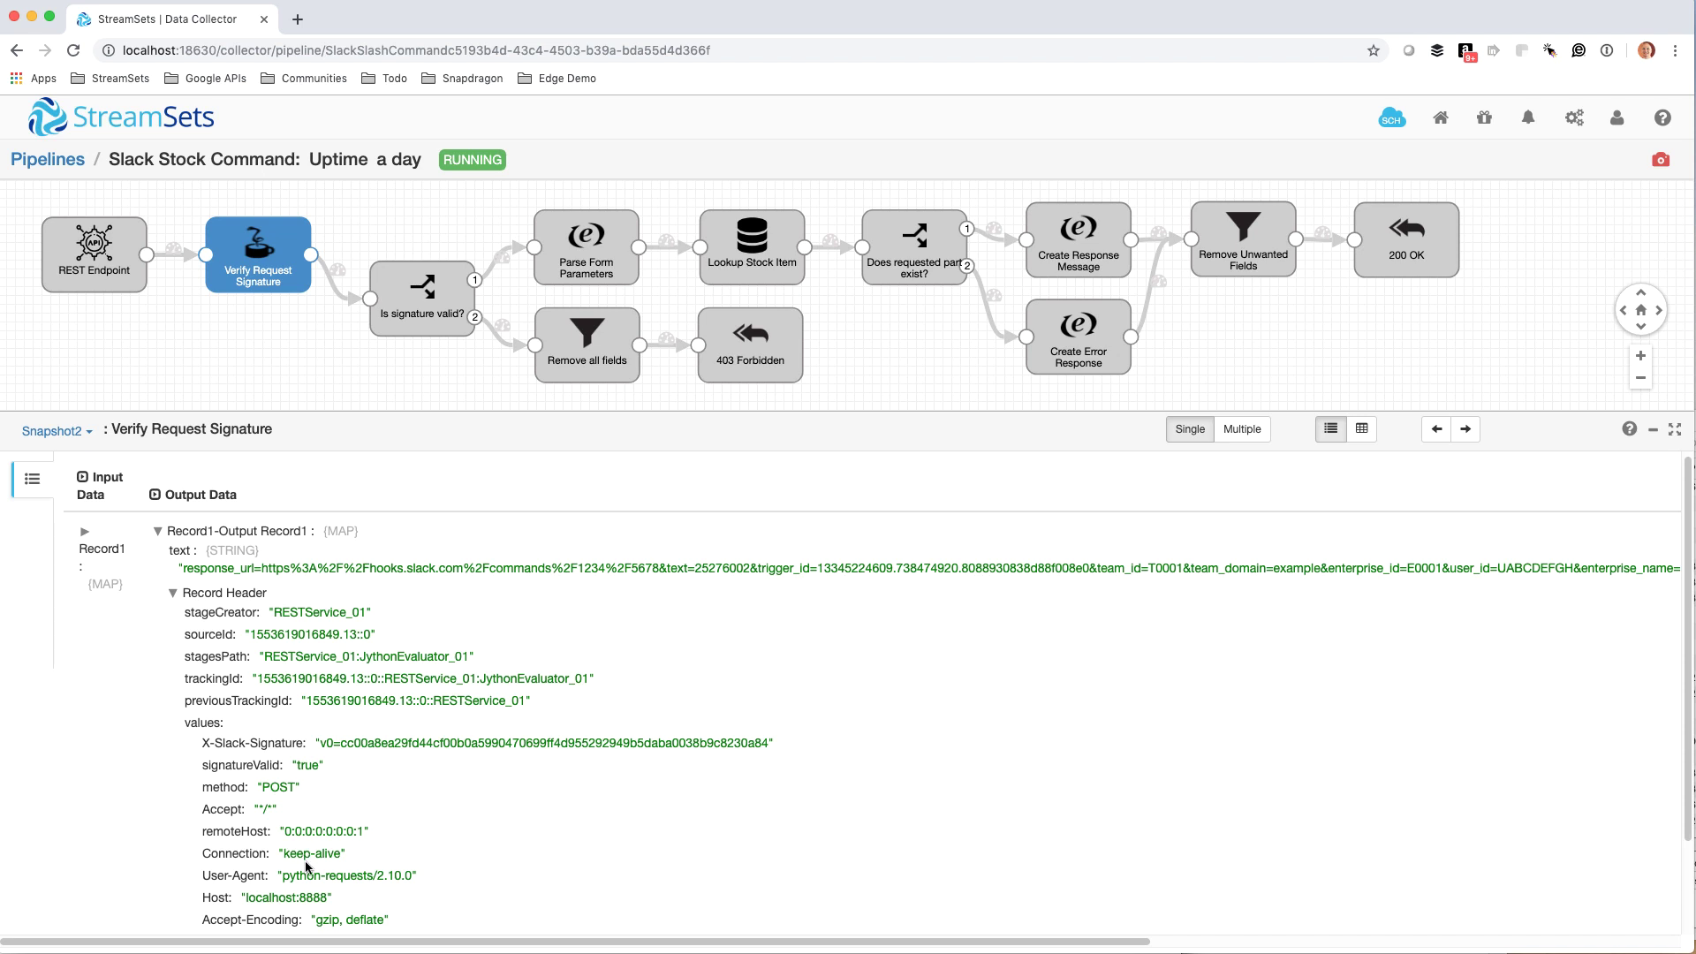
pyautogui.scroll(-1, 299, 800)
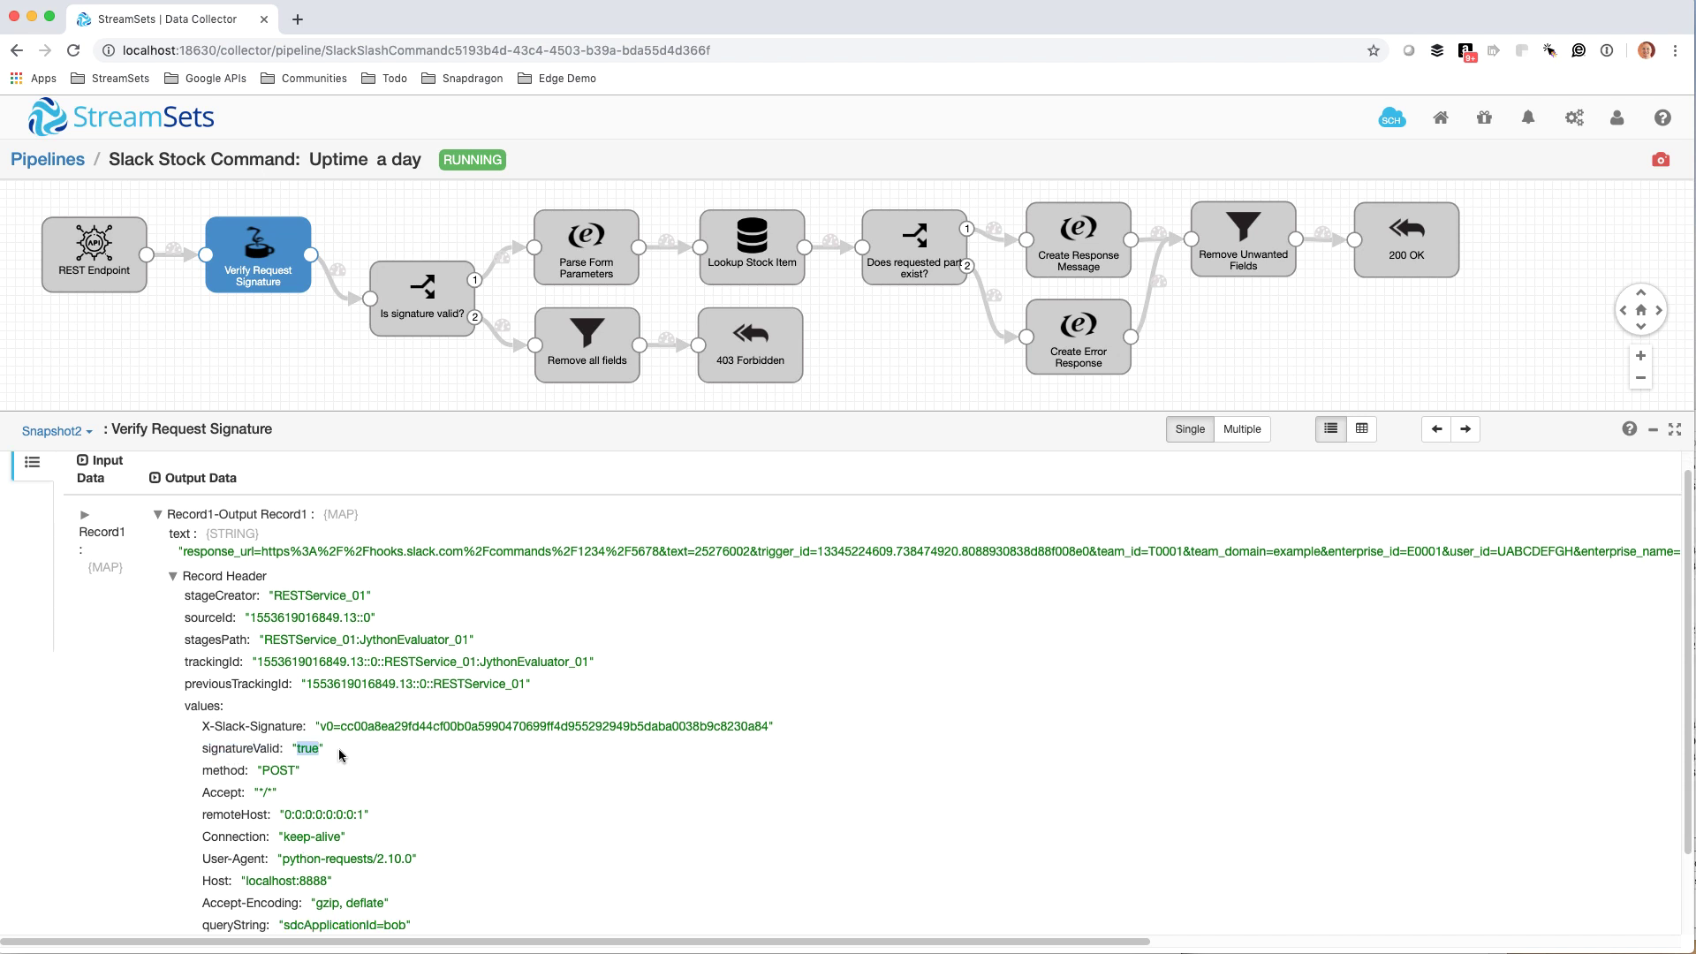
pyautogui.scroll(1, 347, 768)
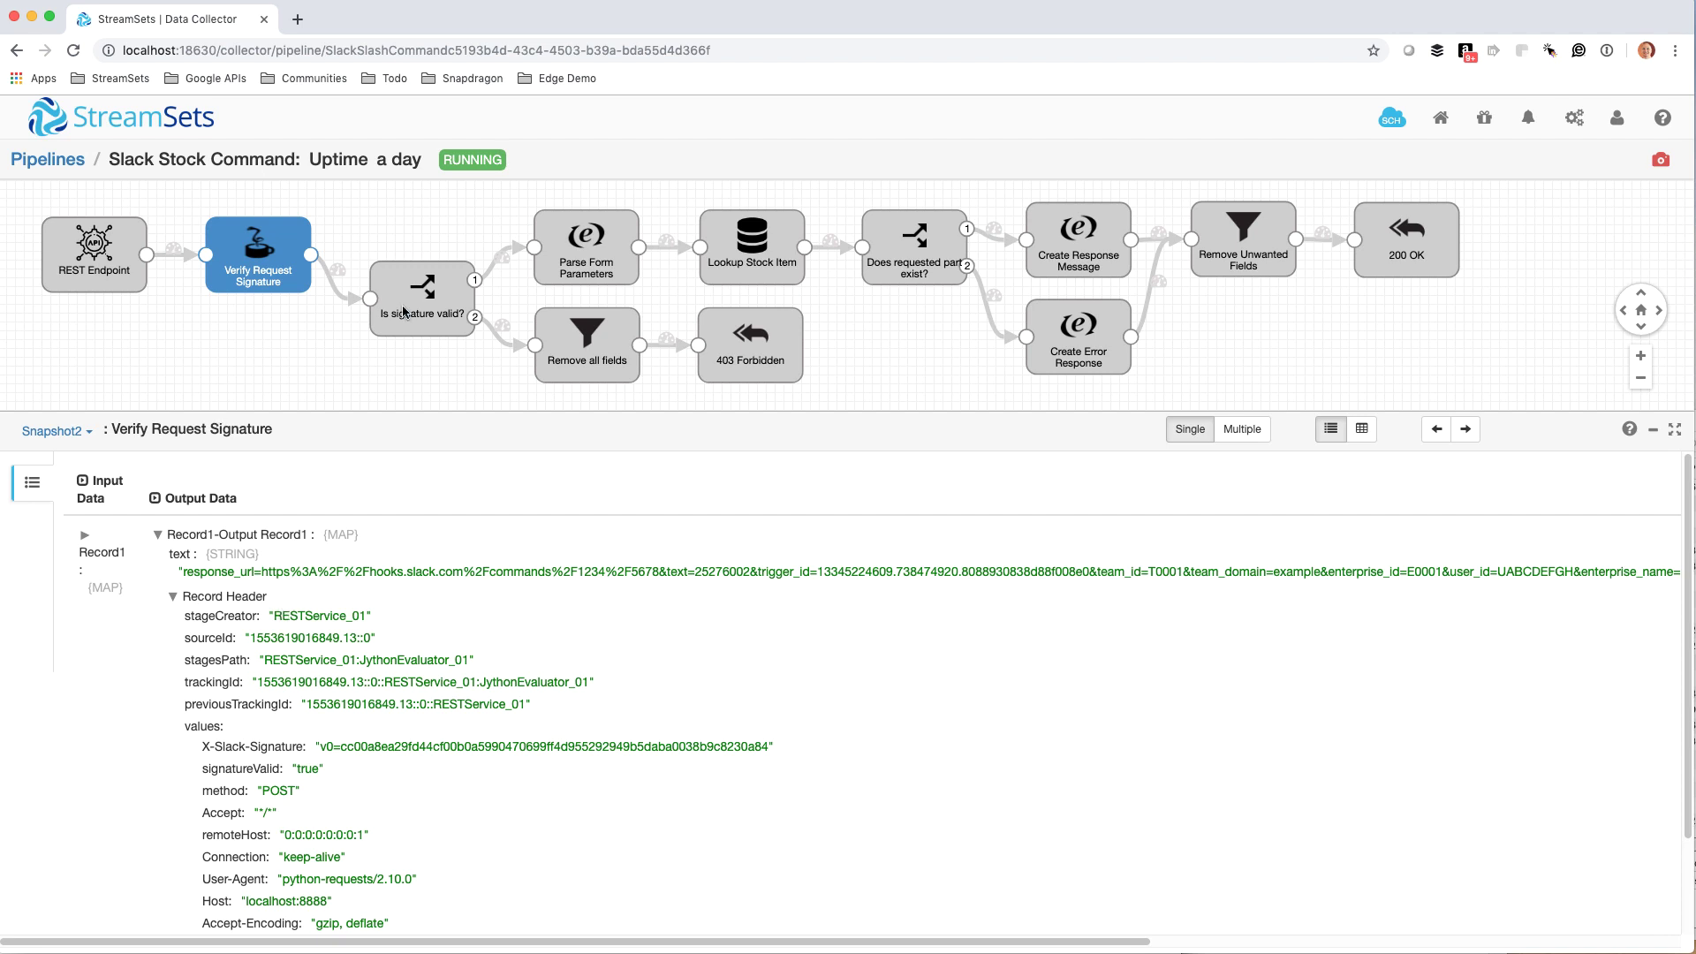
# - Compare Parse Form Parameters' text and item_number 25276002, then view the Lookup Stock Item's added item_name
pyautogui.click(580, 254)
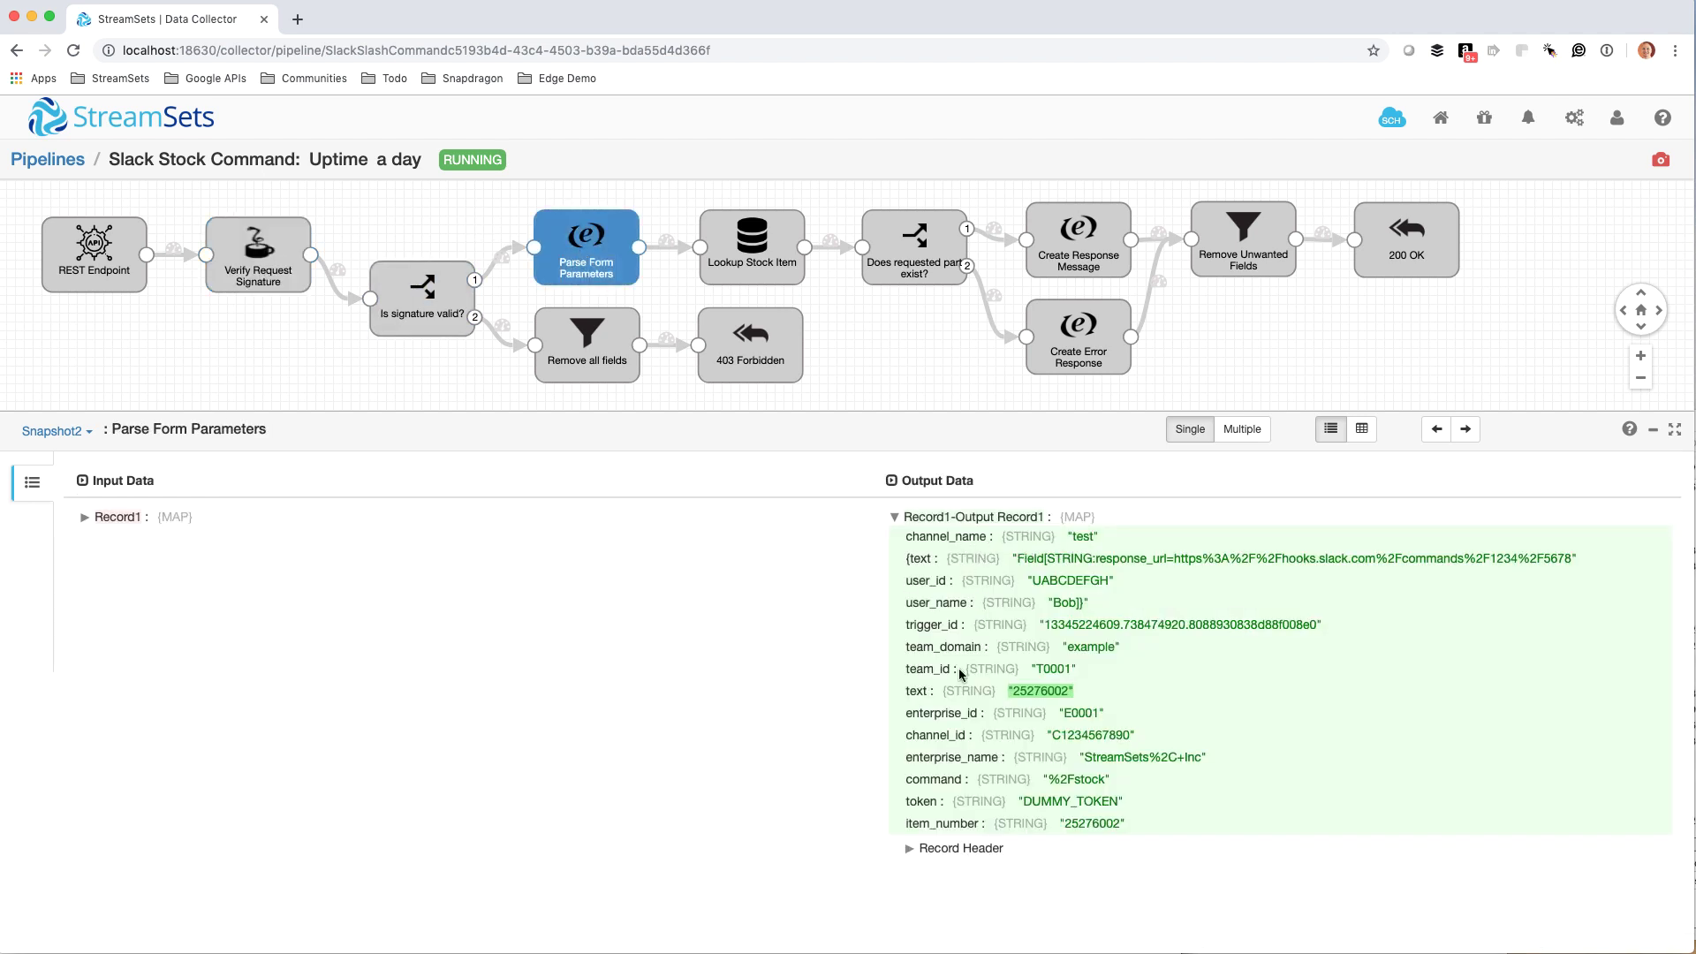
pyautogui.click(84, 518)
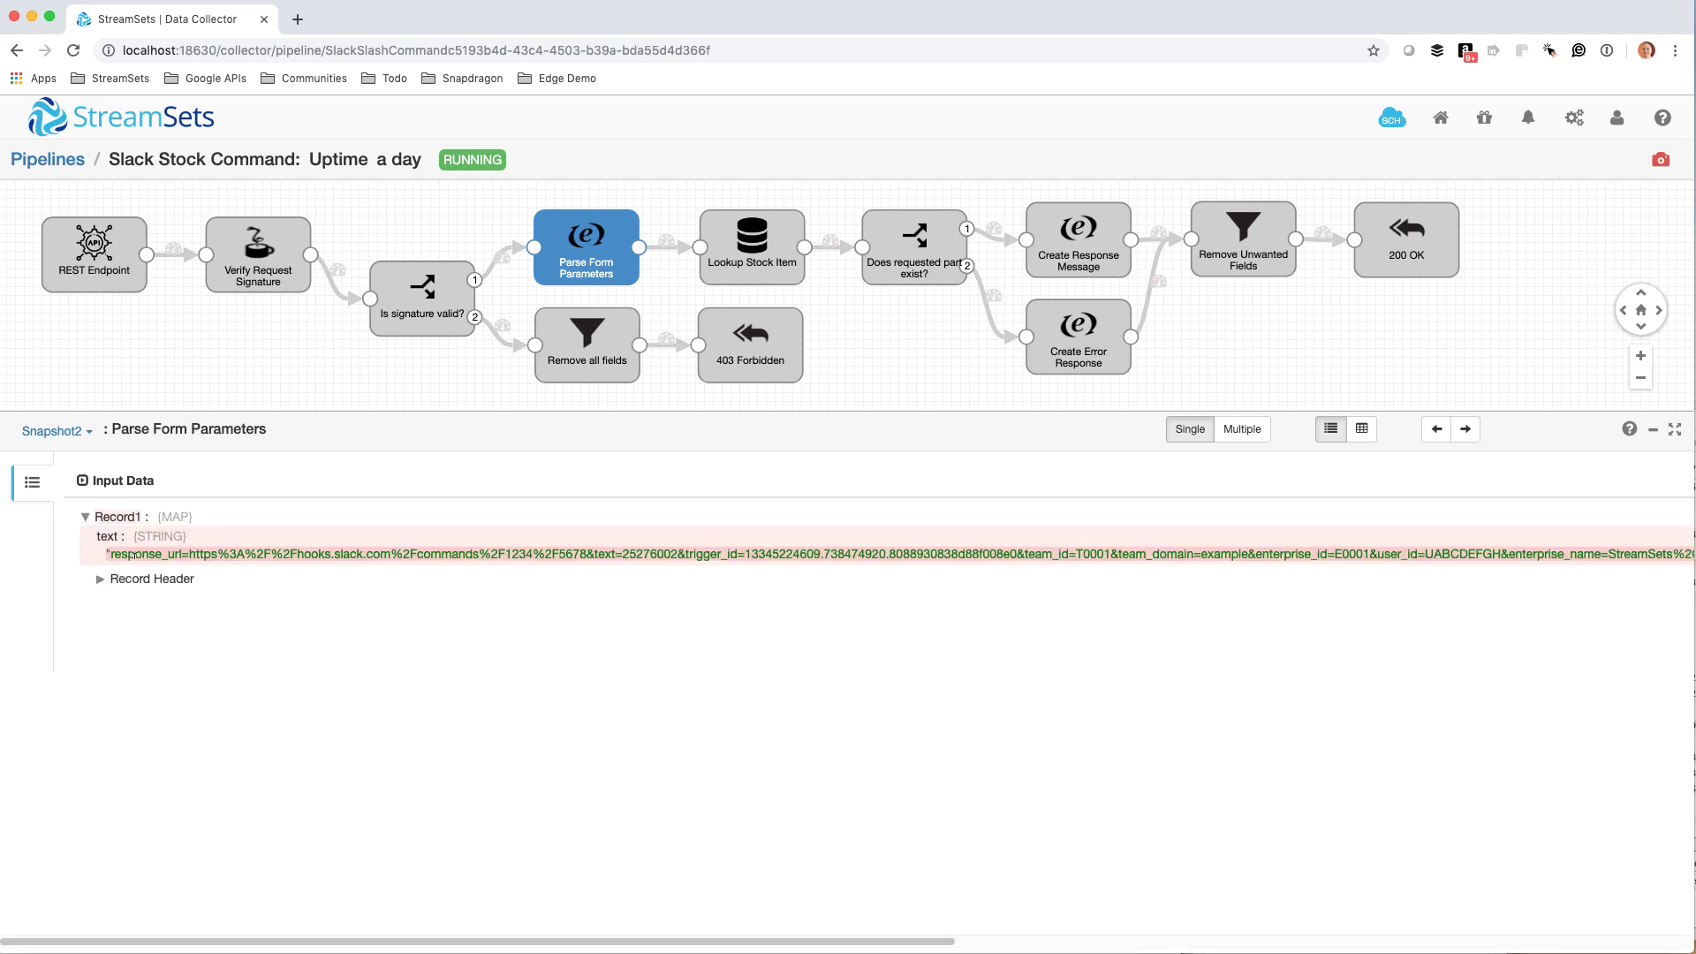
pyautogui.click(84, 517)
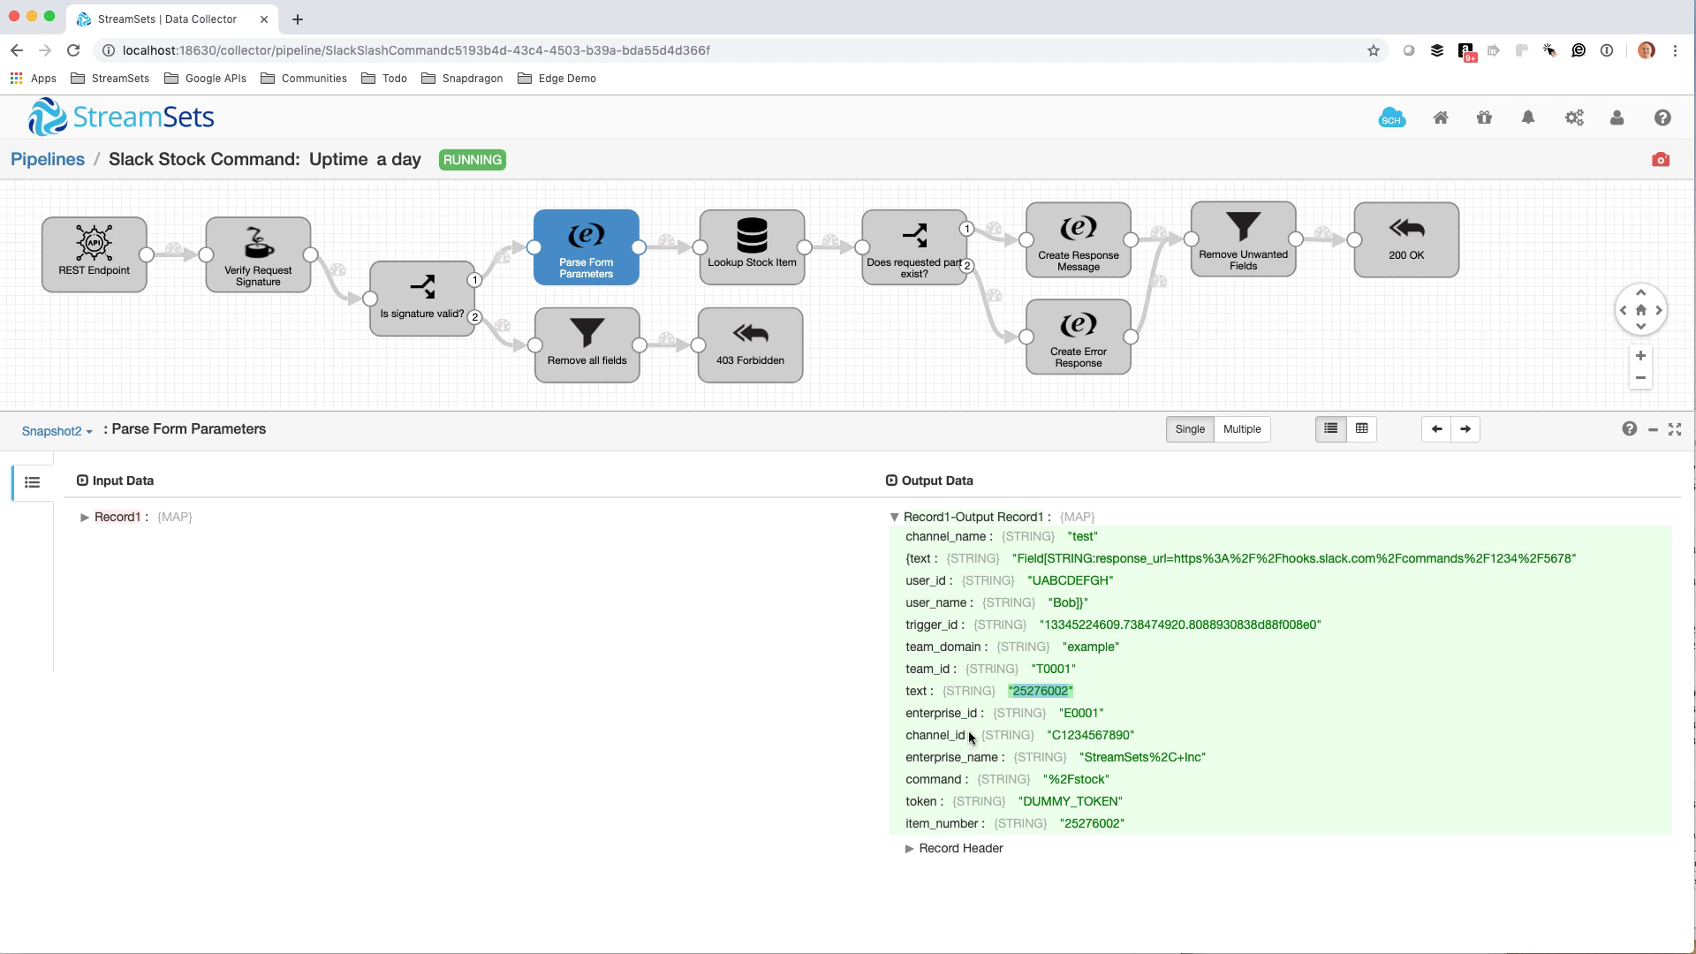
pyautogui.doubleClick(1071, 691)
pyautogui.doubleClick(1085, 821)
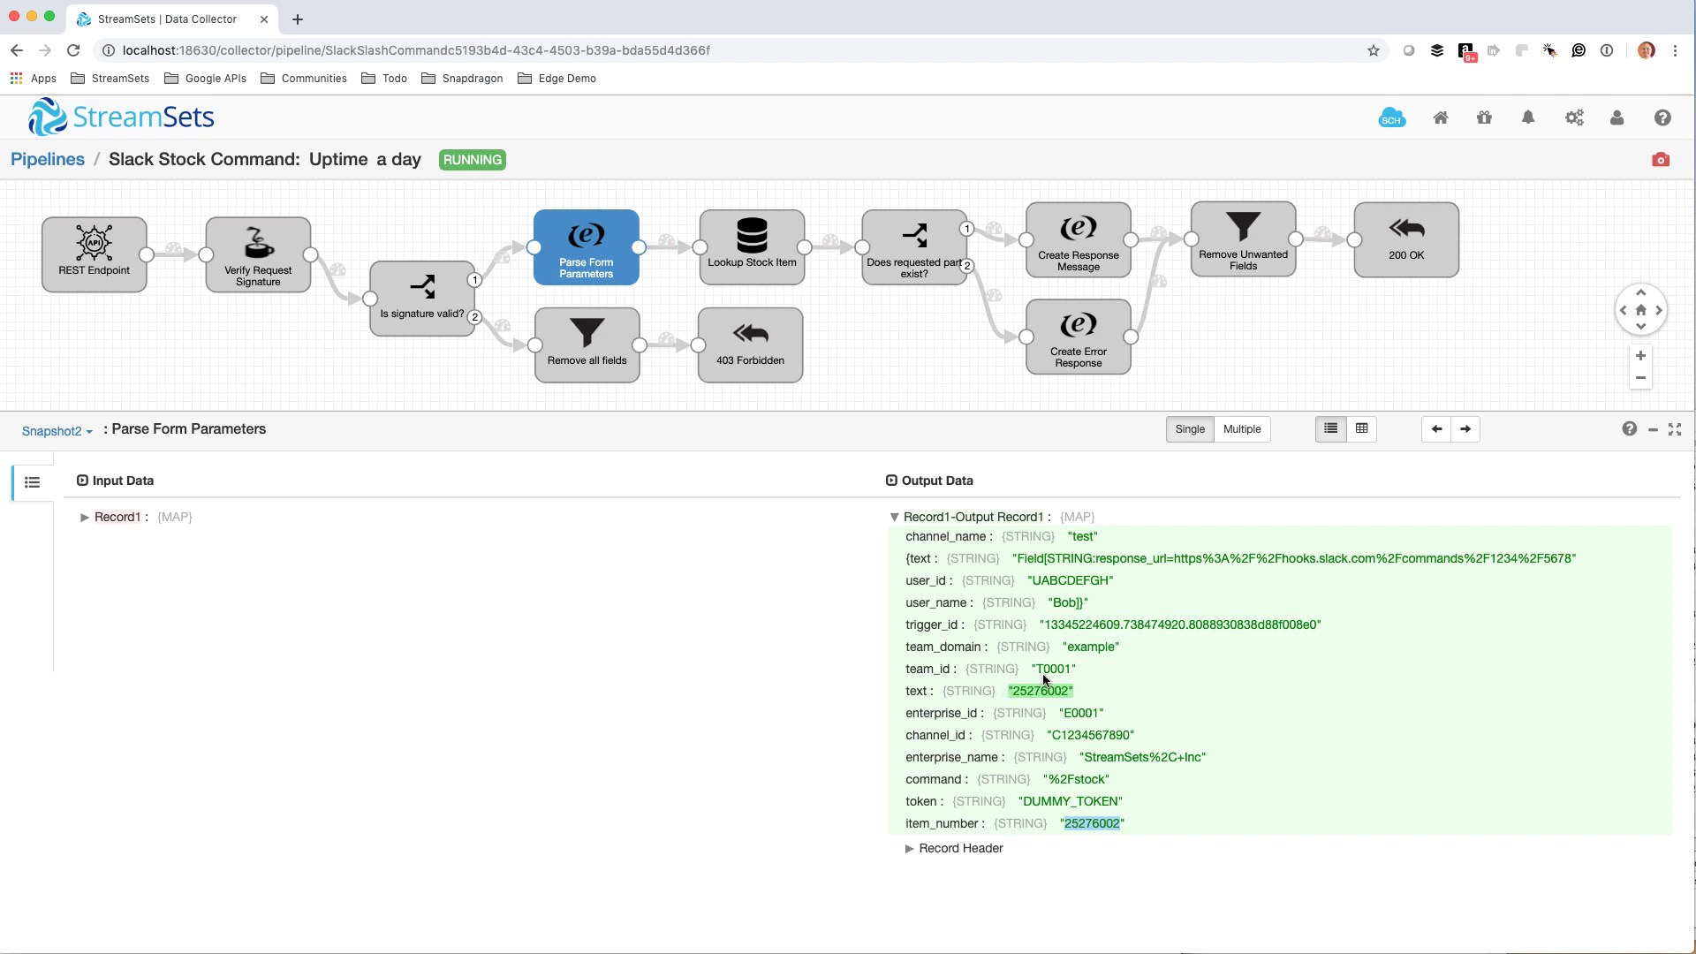
pyautogui.click(734, 251)
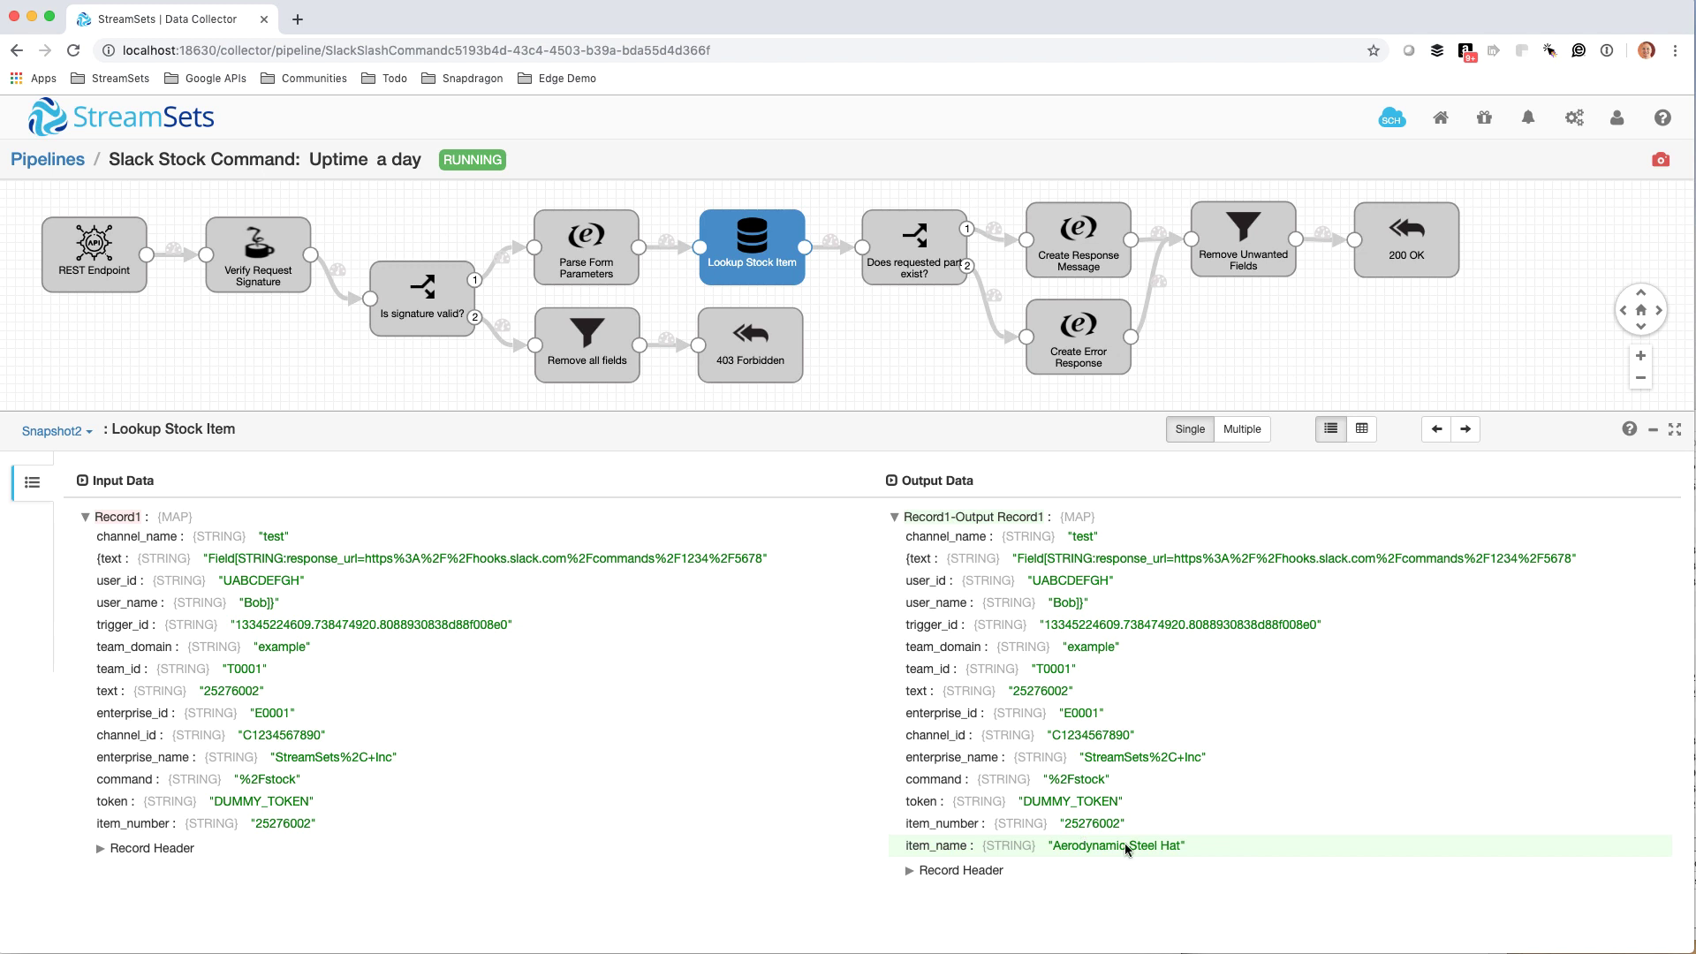
# - Trace Snapshot2 through Create Response Message's attachments and actions to Remove Unwanted Fields' trimmed record
pyautogui.click(914, 263)
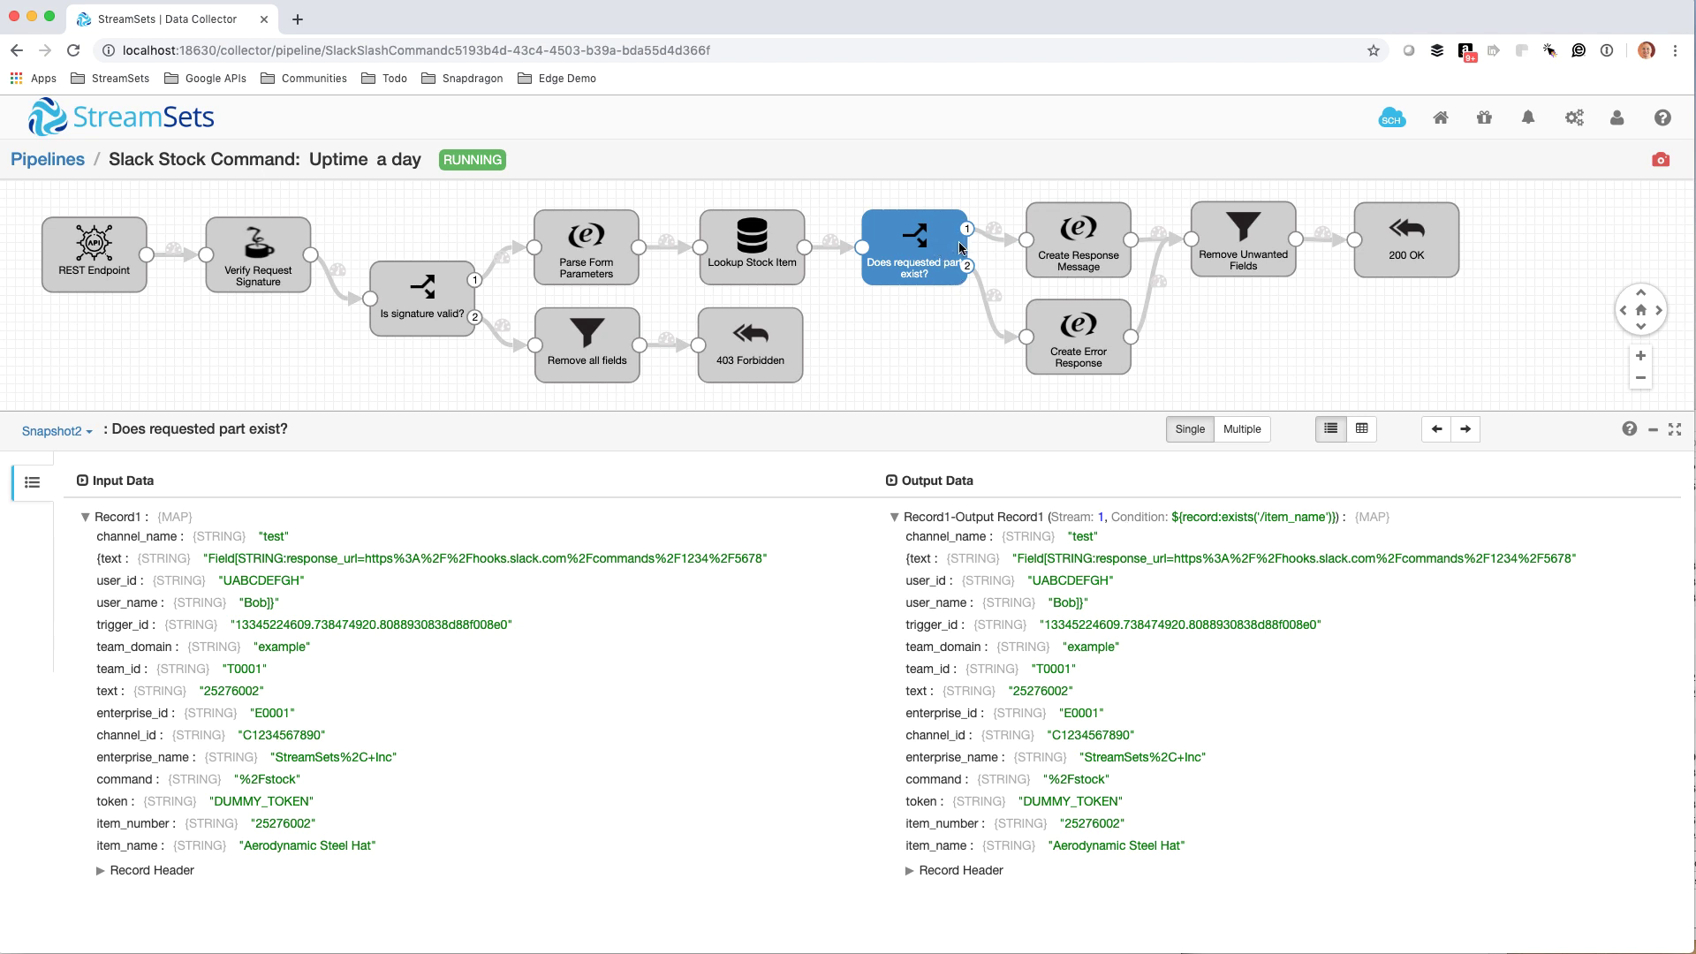
pyautogui.click(1085, 265)
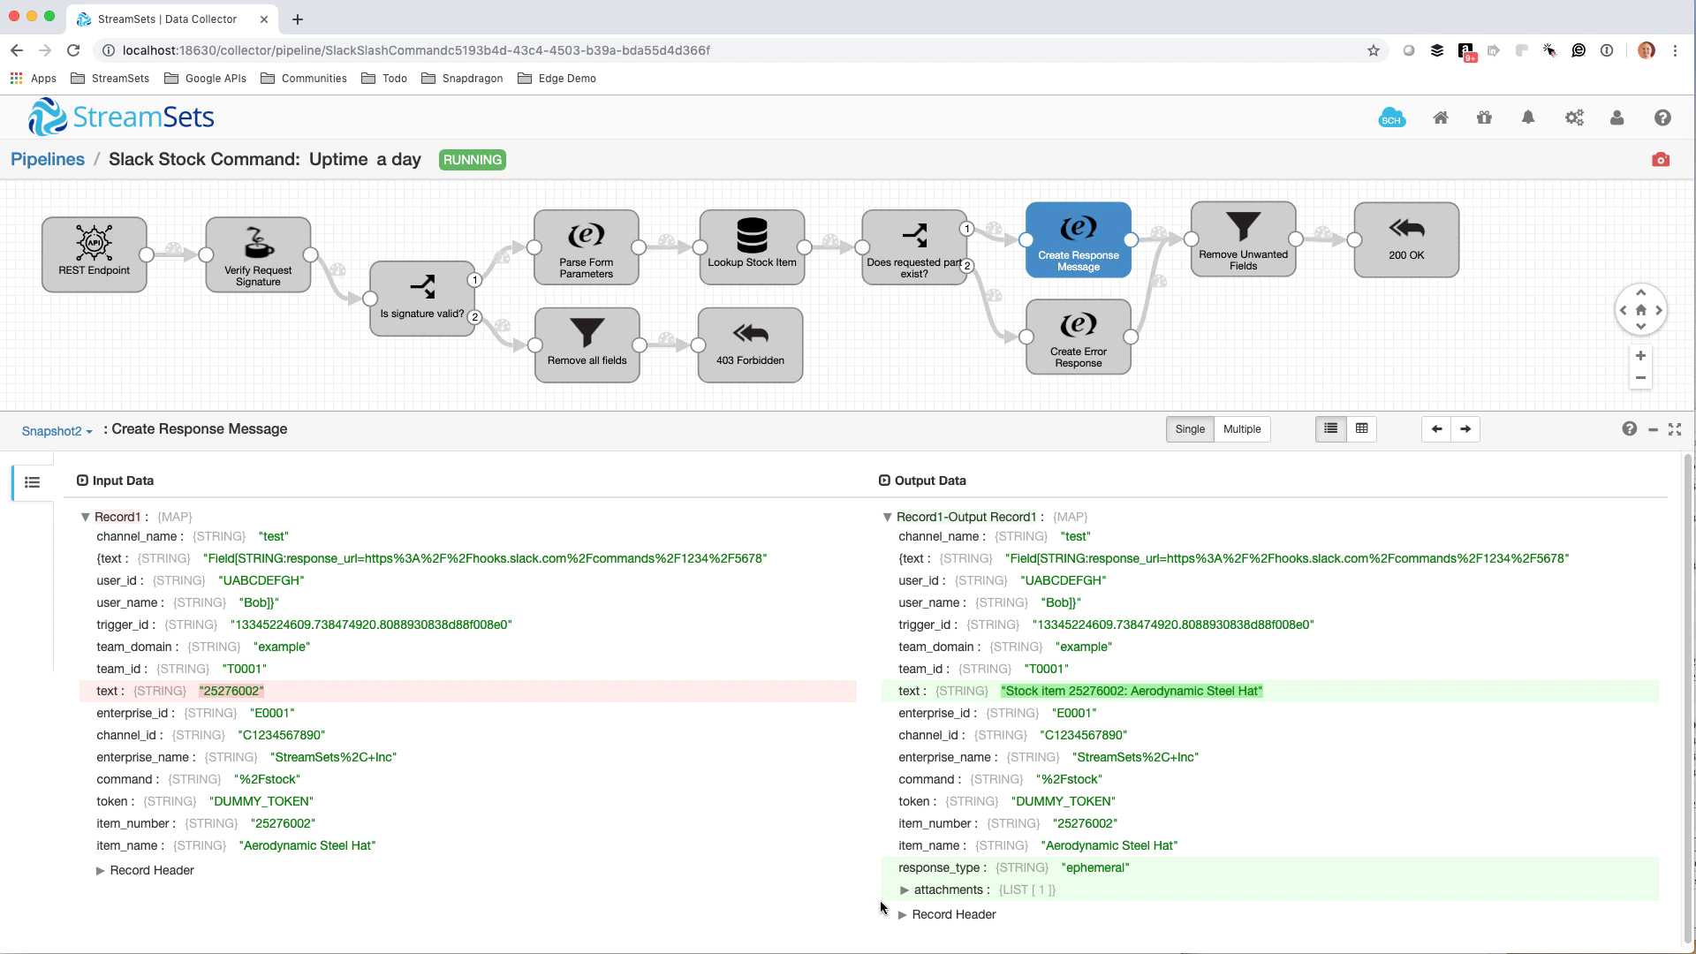
pyautogui.click(913, 892)
pyautogui.click(923, 910)
pyautogui.scroll(-2, 923, 895)
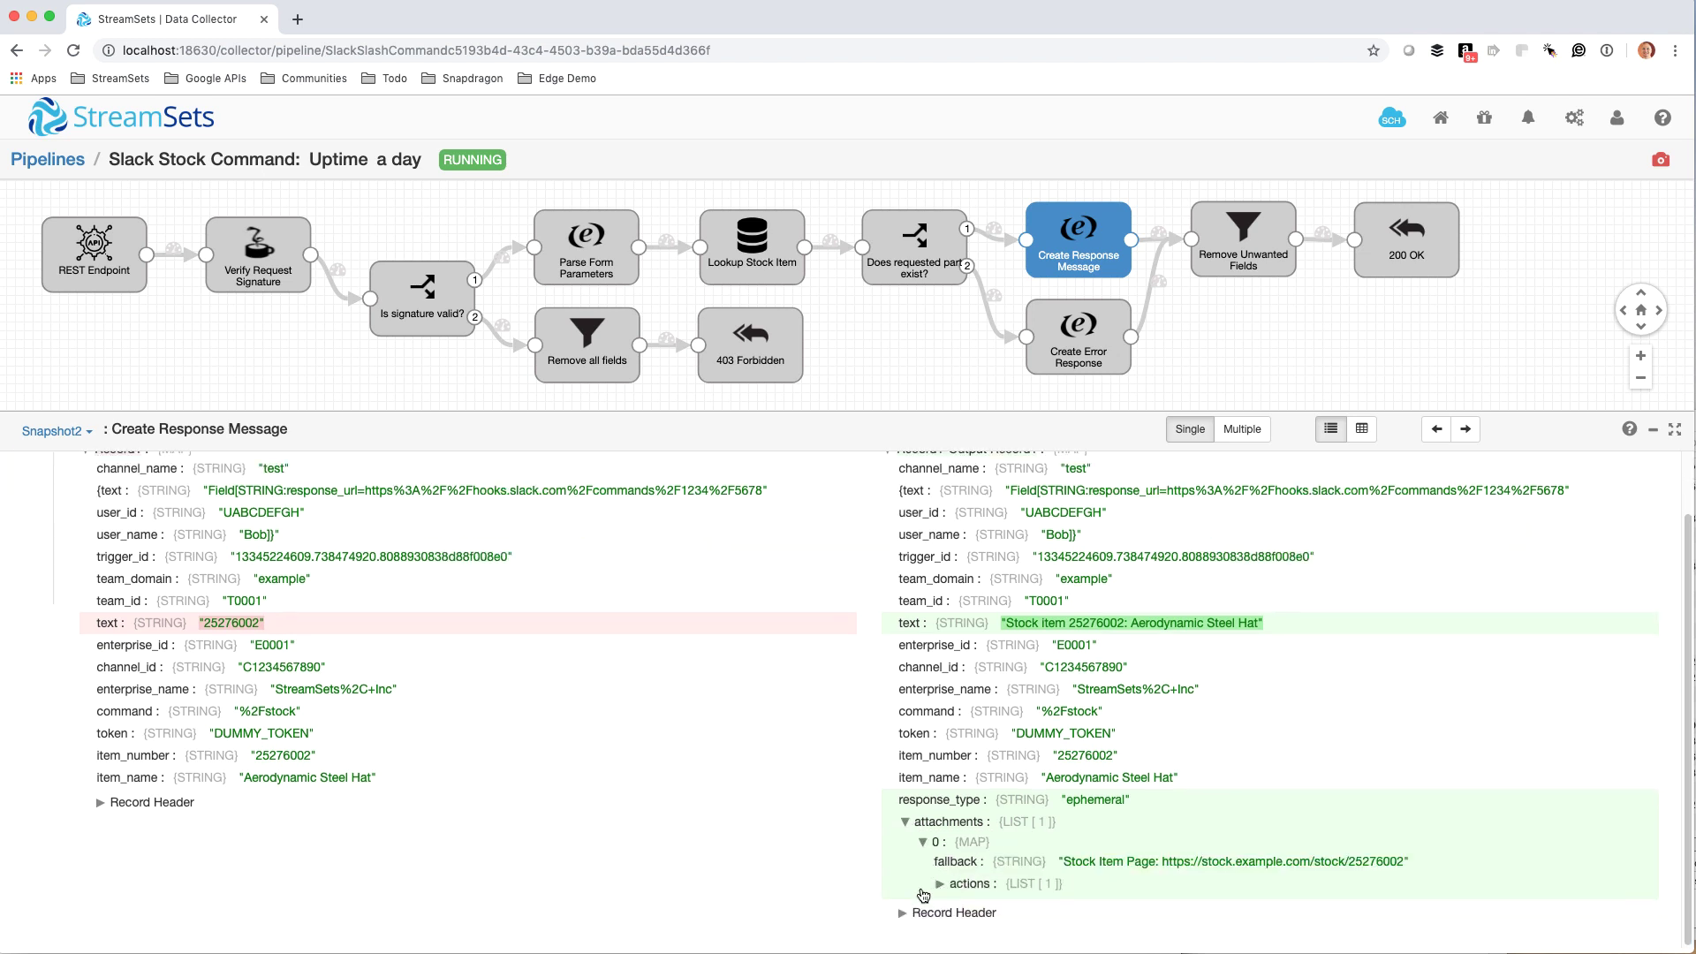
pyautogui.scroll(-1, 943, 883)
pyautogui.click(941, 883)
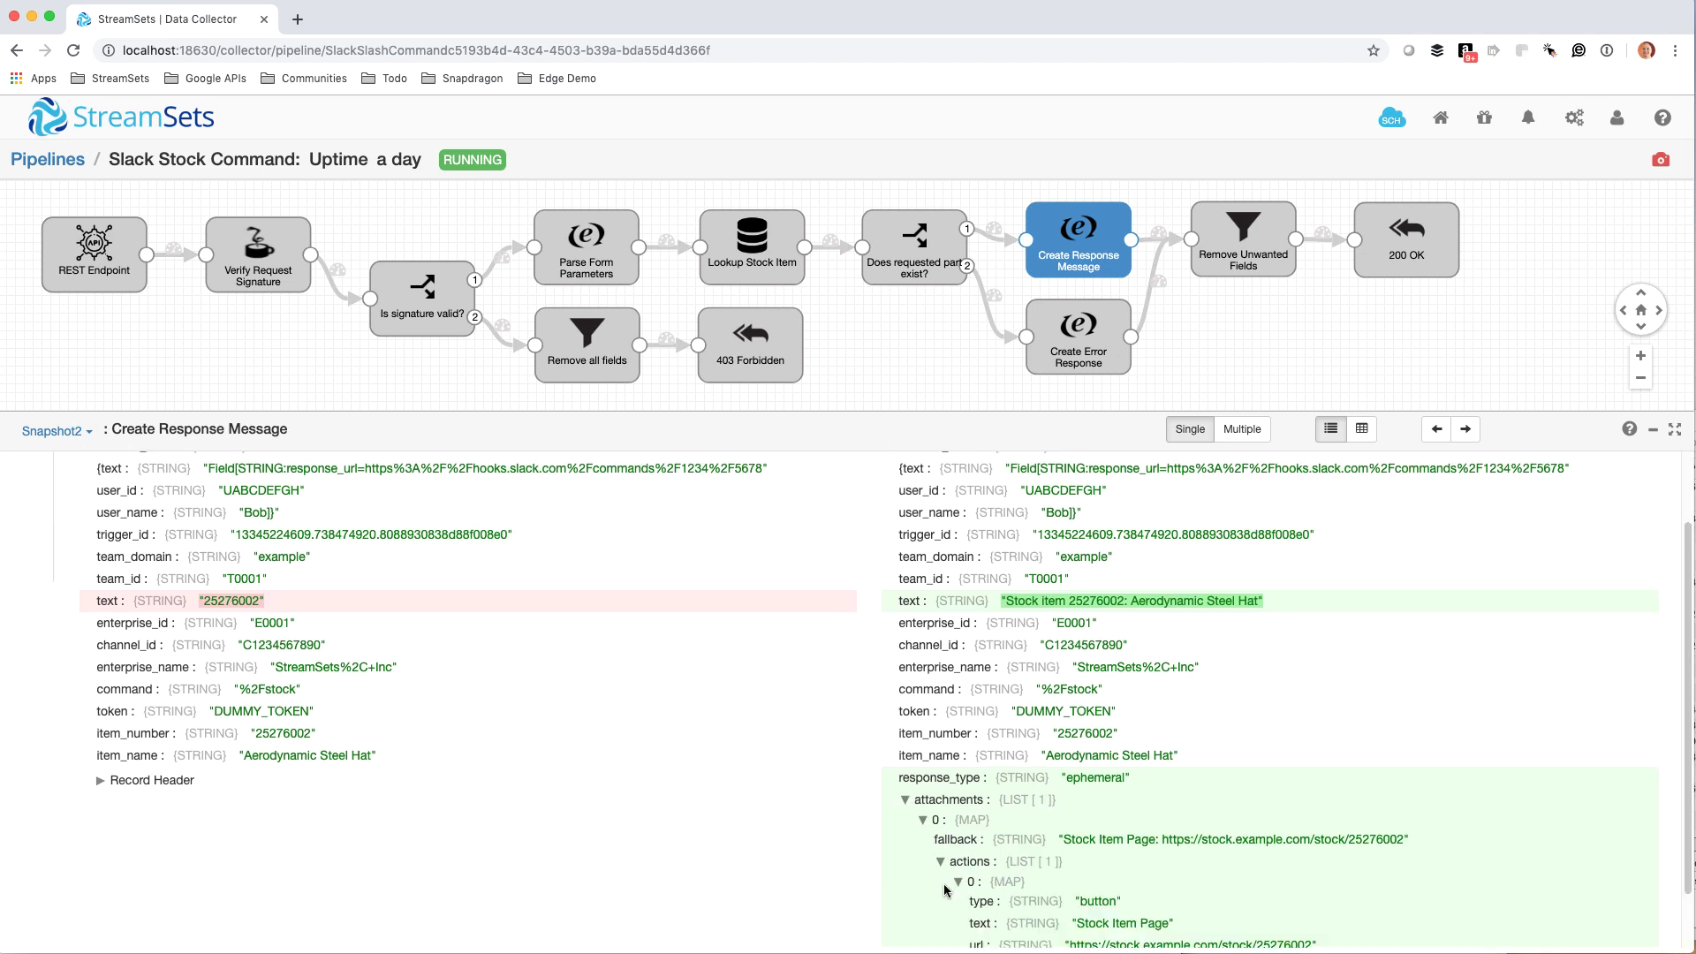
pyautogui.scroll(-1, 943, 883)
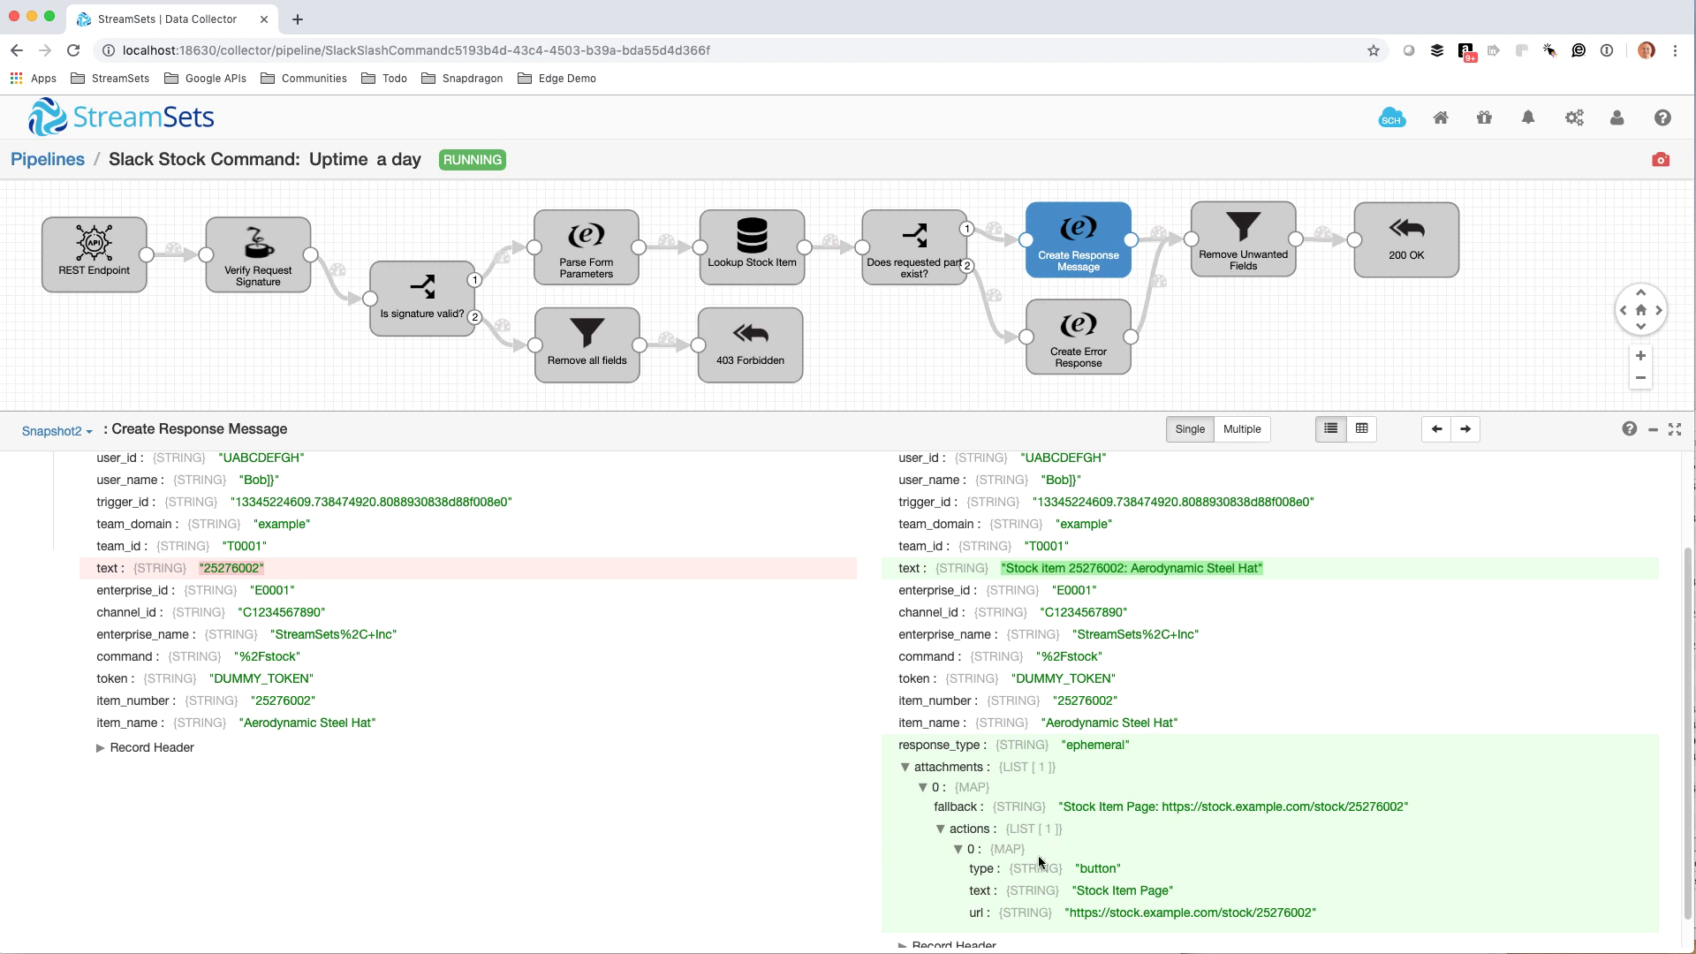
pyautogui.scroll(3, 1031, 840)
pyautogui.click(1228, 258)
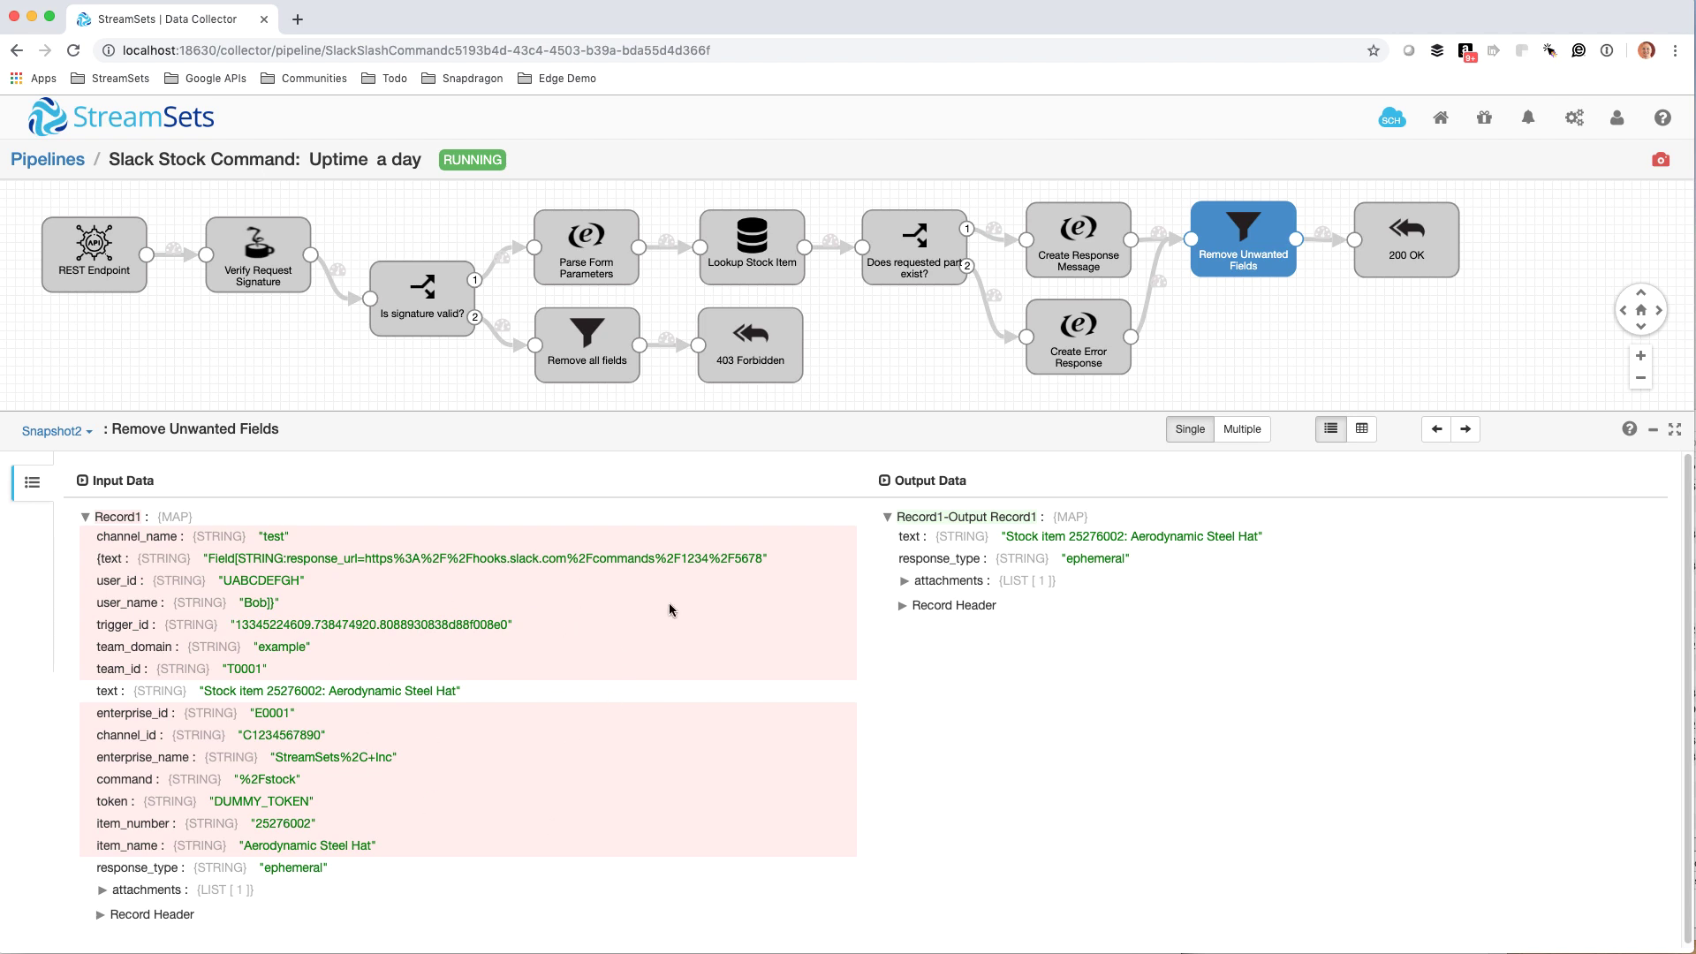
# - Inspect the records reaching 200 OK, close the snapshot, and open the Snapshots list
pyautogui.click(1410, 236)
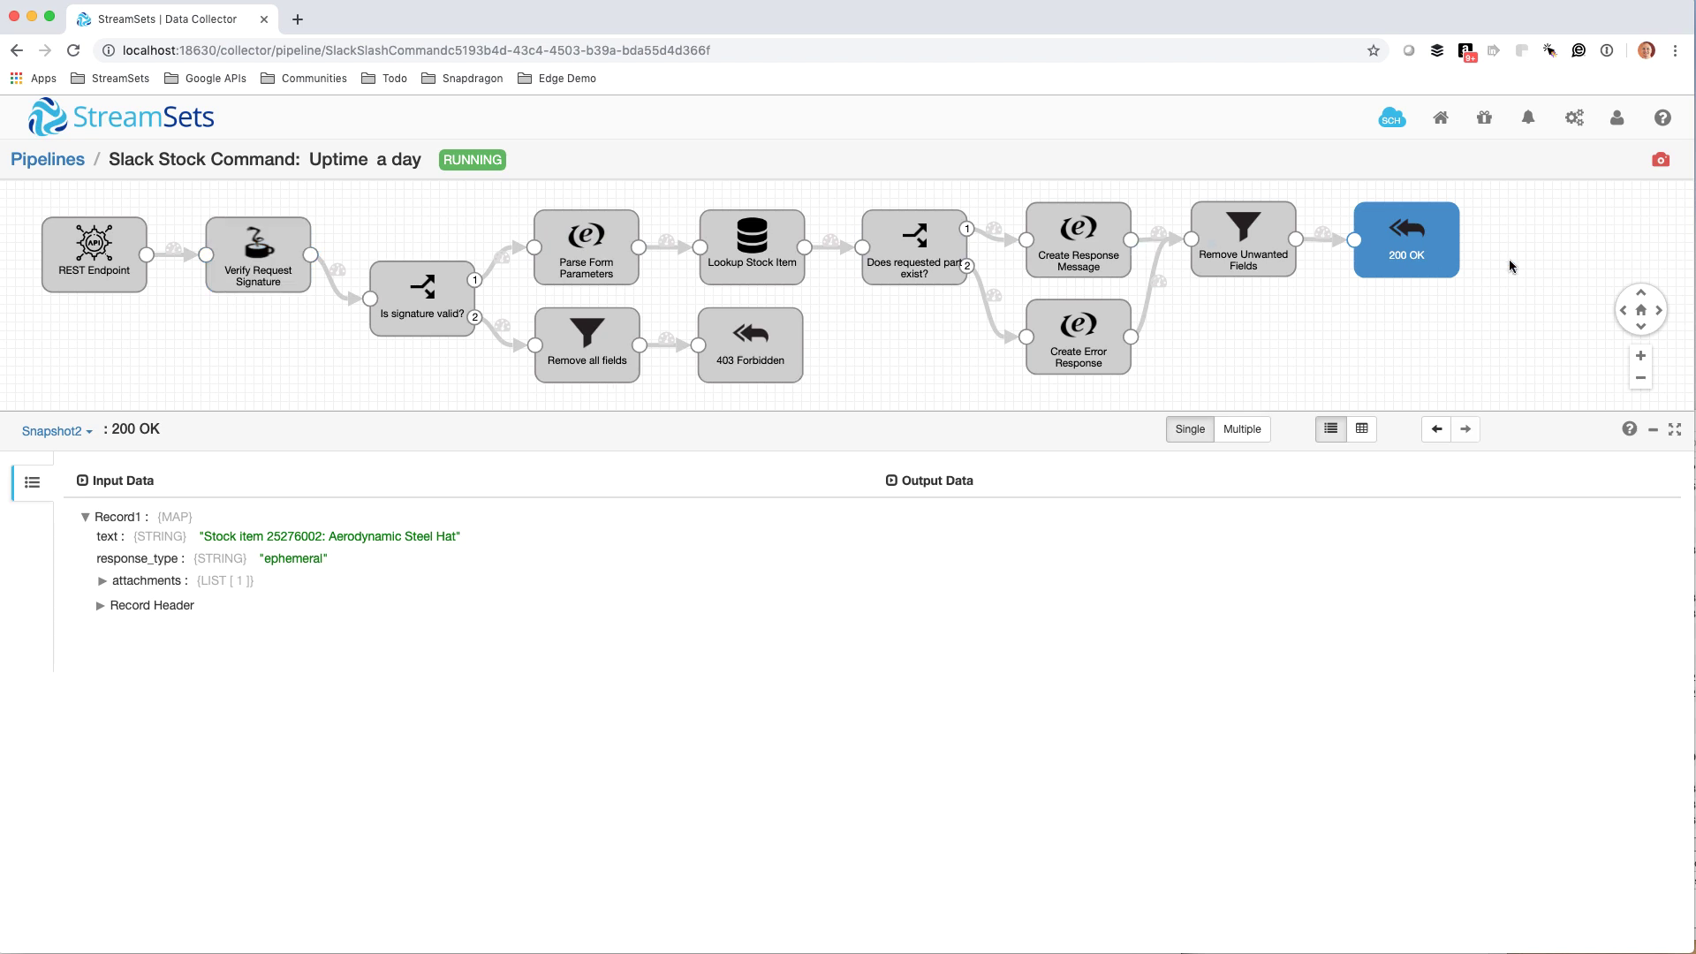
pyautogui.click(1661, 164)
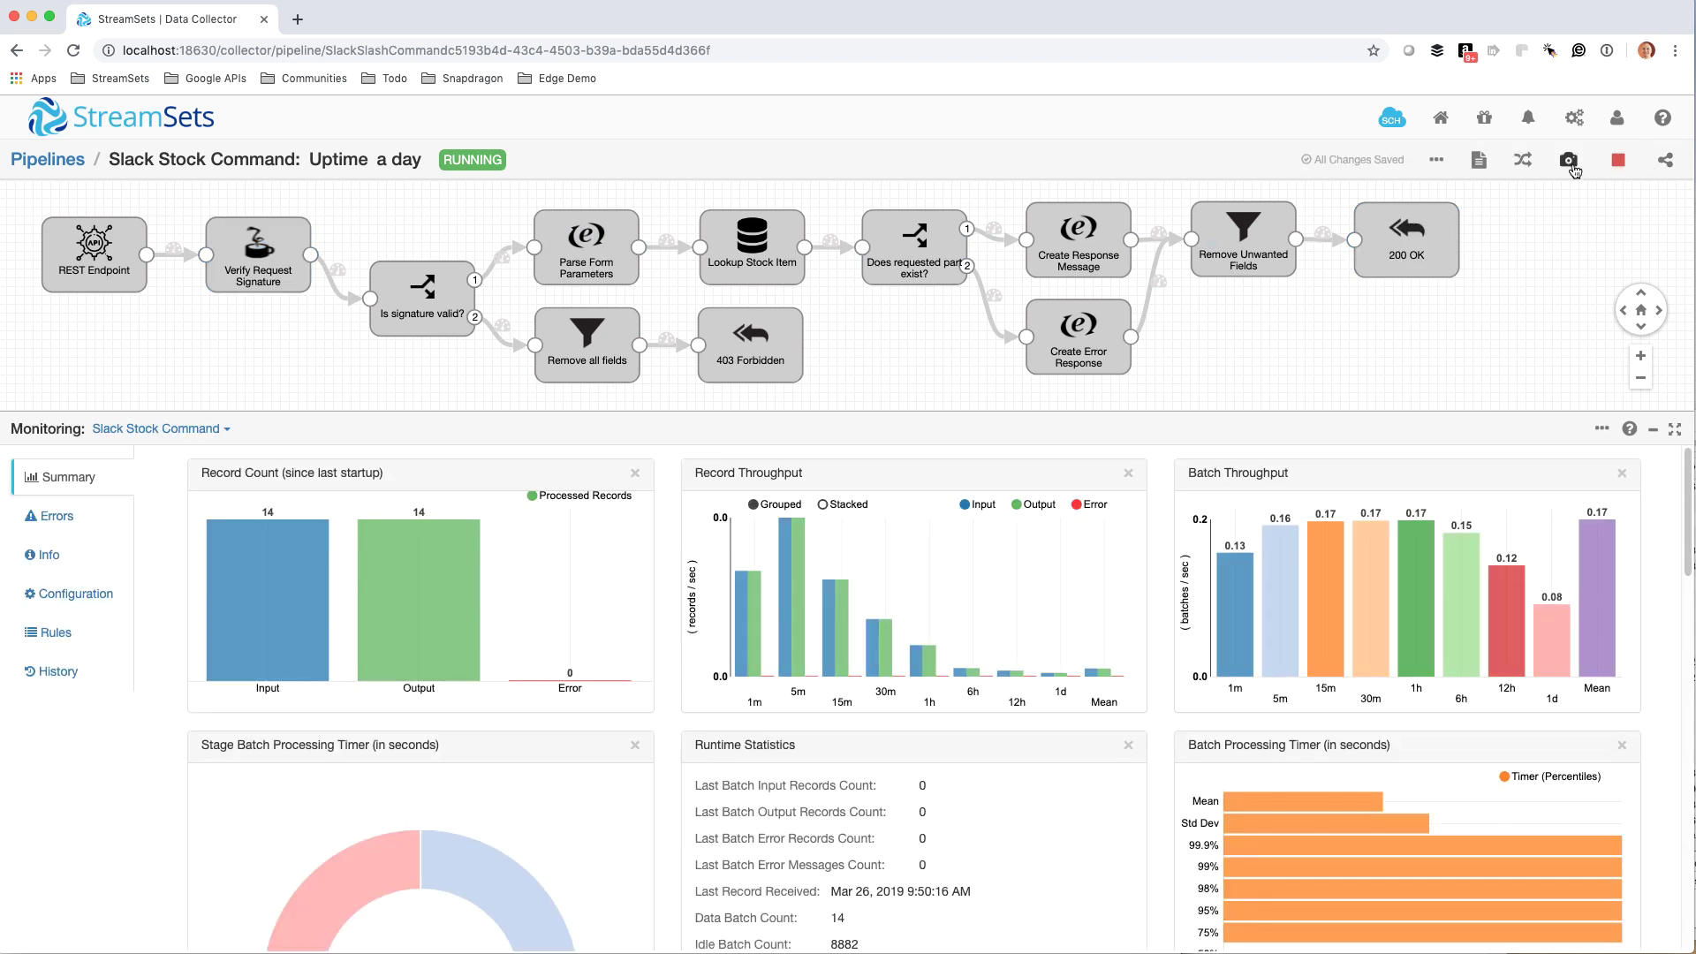
pyautogui.click(1568, 160)
# - Start a new snapshot capture, then rerun slack_request.py in Terminal for stock item 111
pyautogui.click(521, 212)
pyautogui.press('super+Tab')
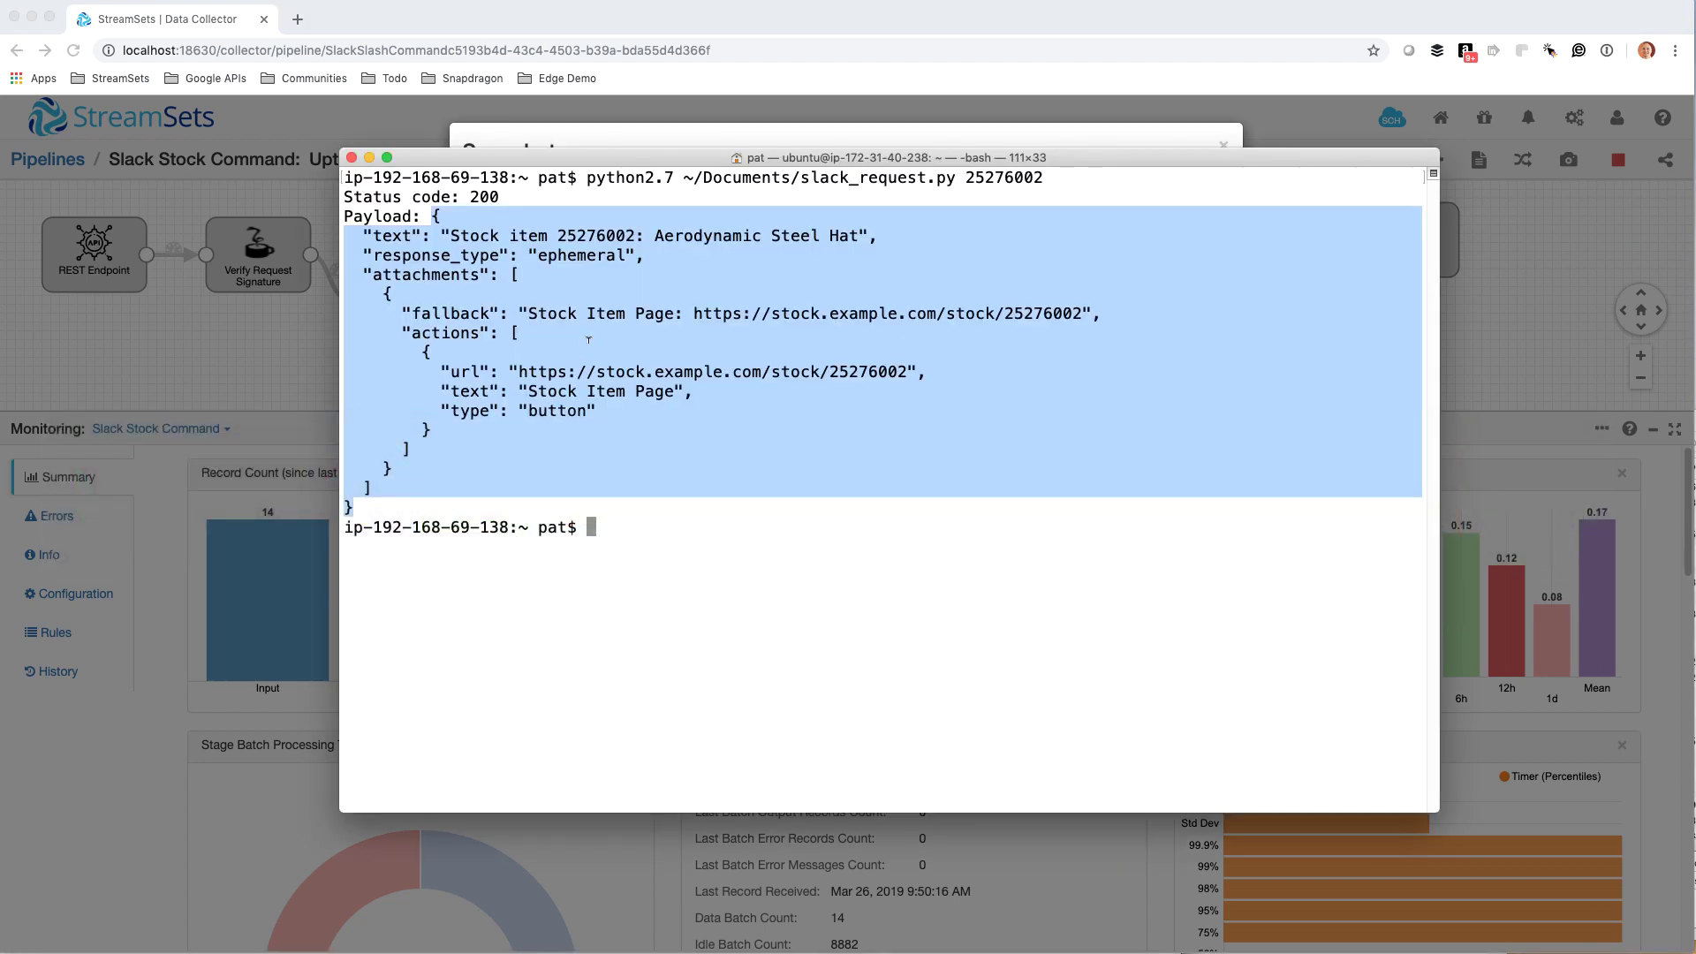
pyautogui.press('Up')
pyautogui.press('BackSpace')
pyautogui.press('BackSpace')
pyautogui.press('BackSpace')
pyautogui.press('BackSpace')
pyautogui.press('BackSpace')
pyautogui.press('BackSpace')
pyautogui.press('BackSpace')
pyautogui.press('BackSpace')
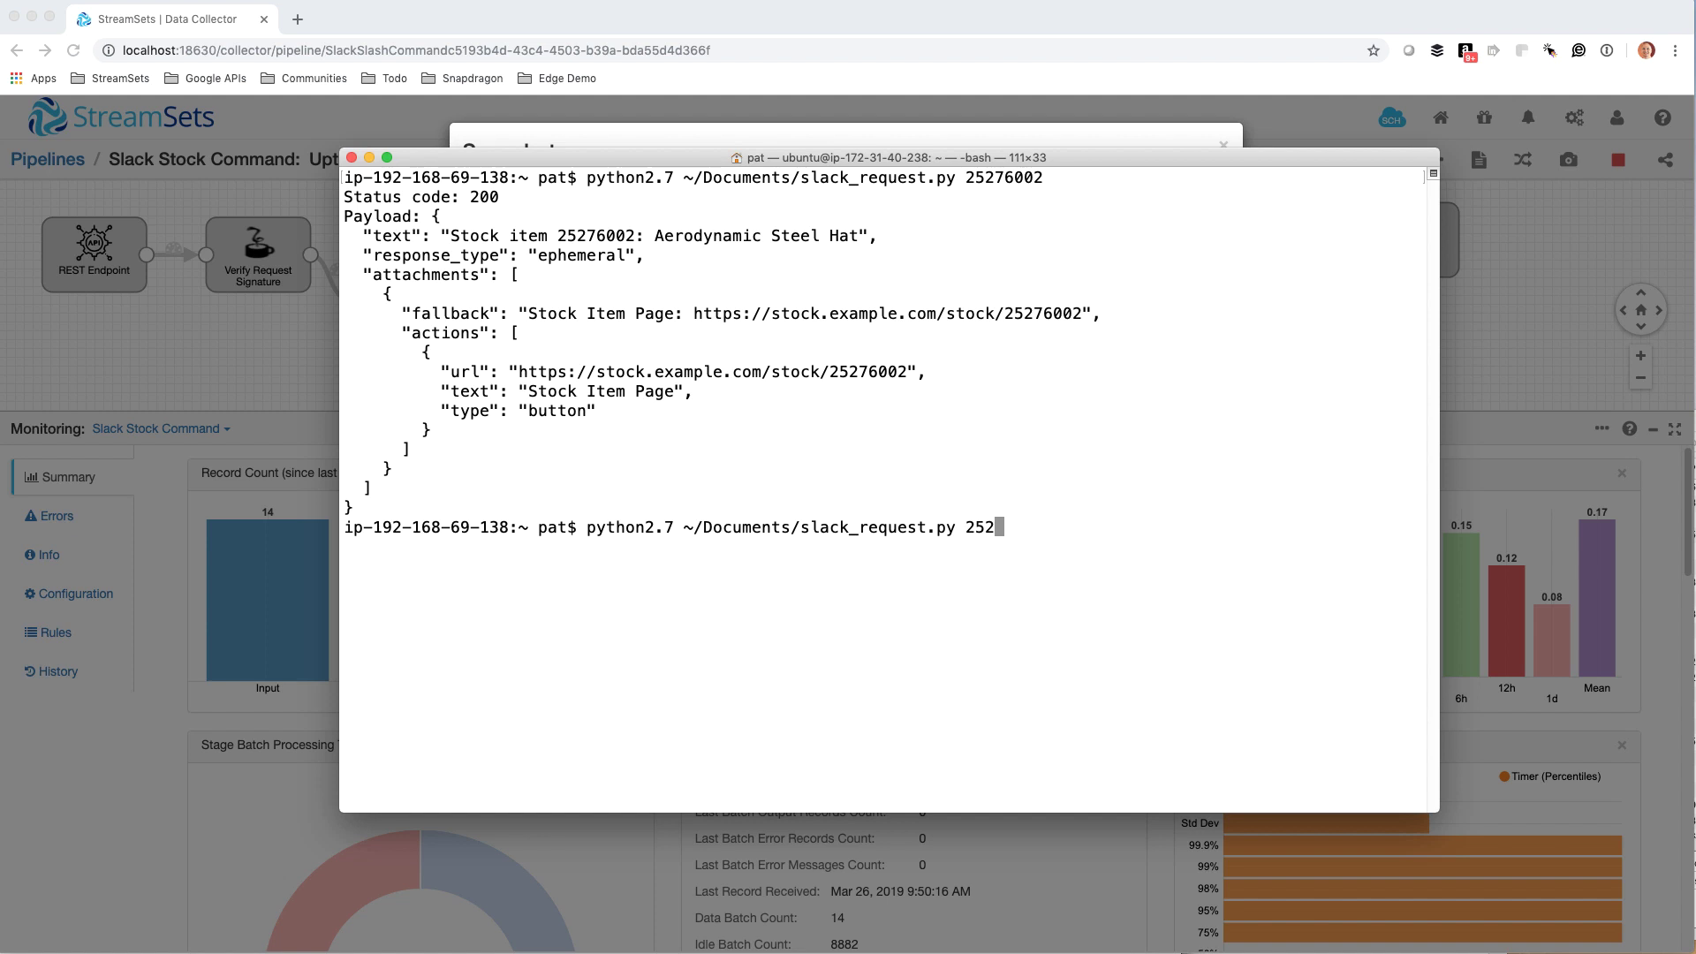
pyautogui.write('111')
pyautogui.press('Return')
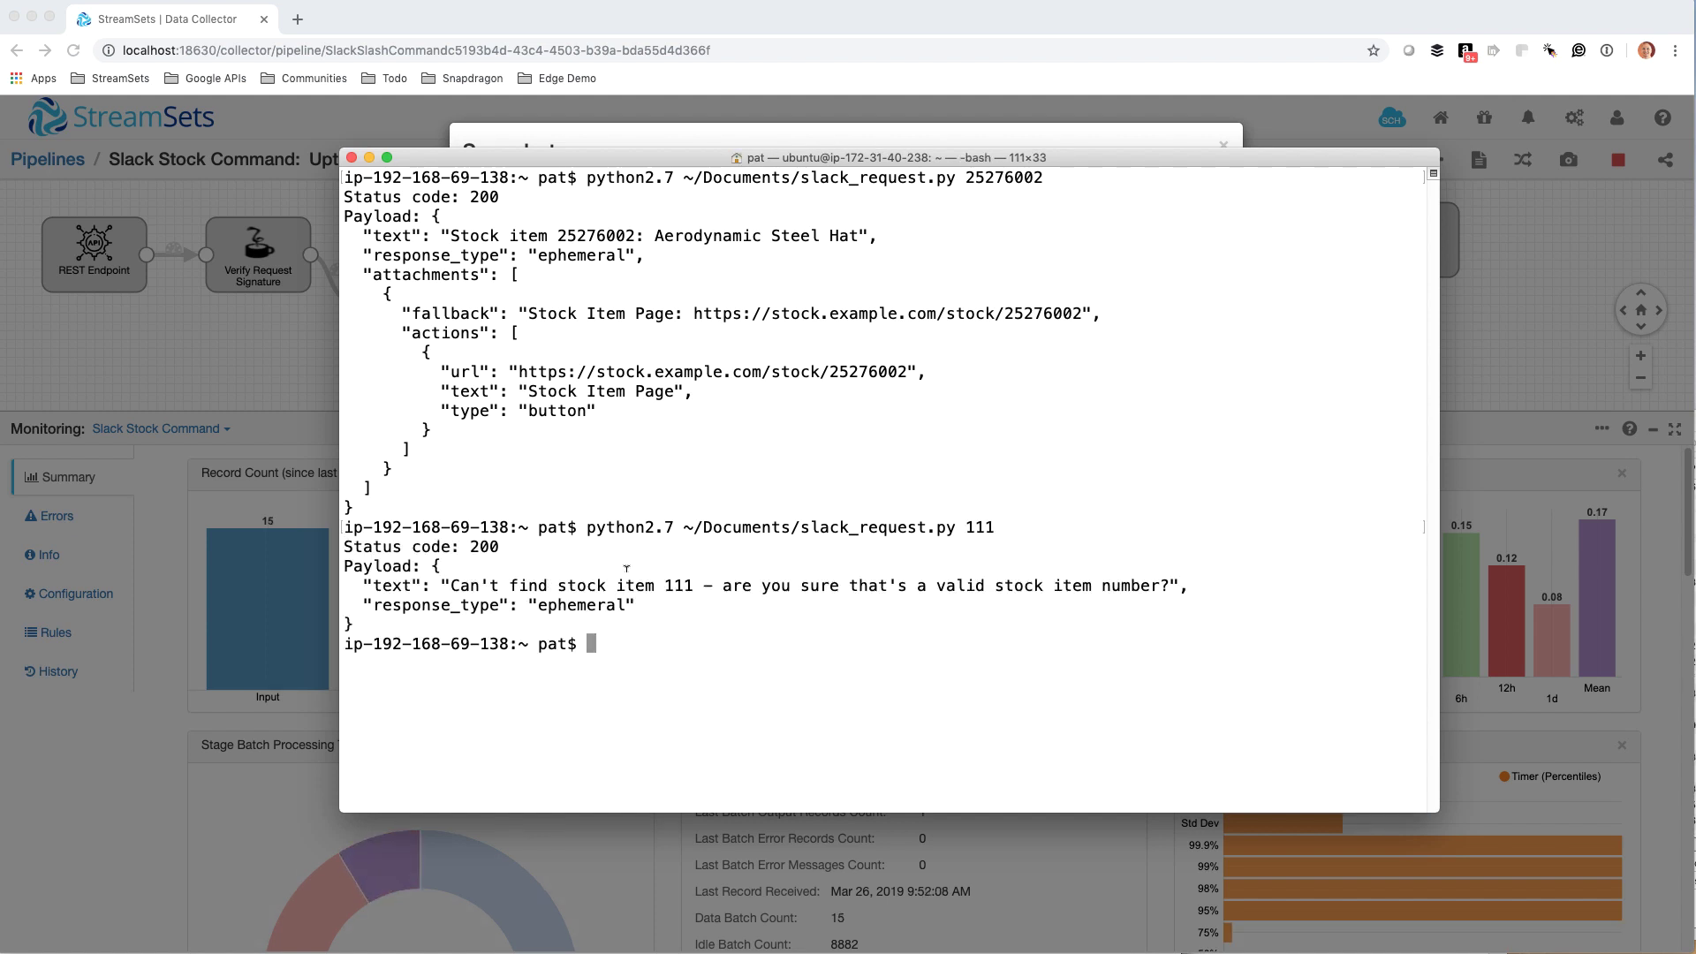
pyautogui.click(639, 144)
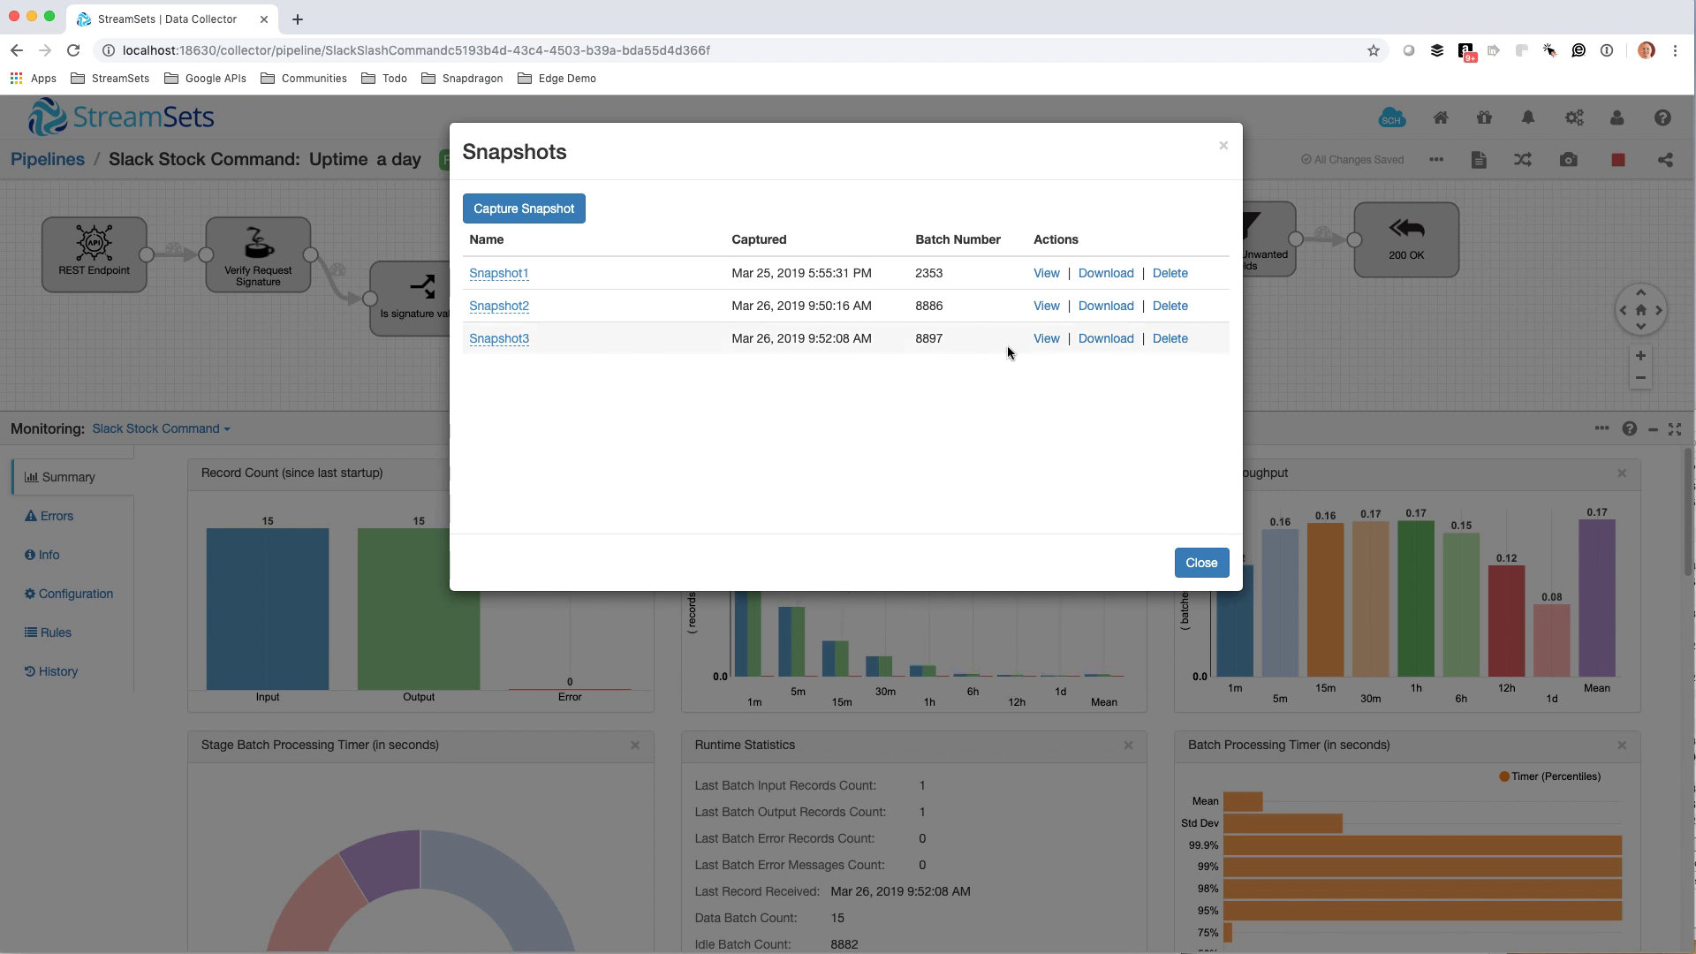
# - Open Snapshot3 and trace its records through signature verification, form parsing and stock lookup
pyautogui.click(1046, 339)
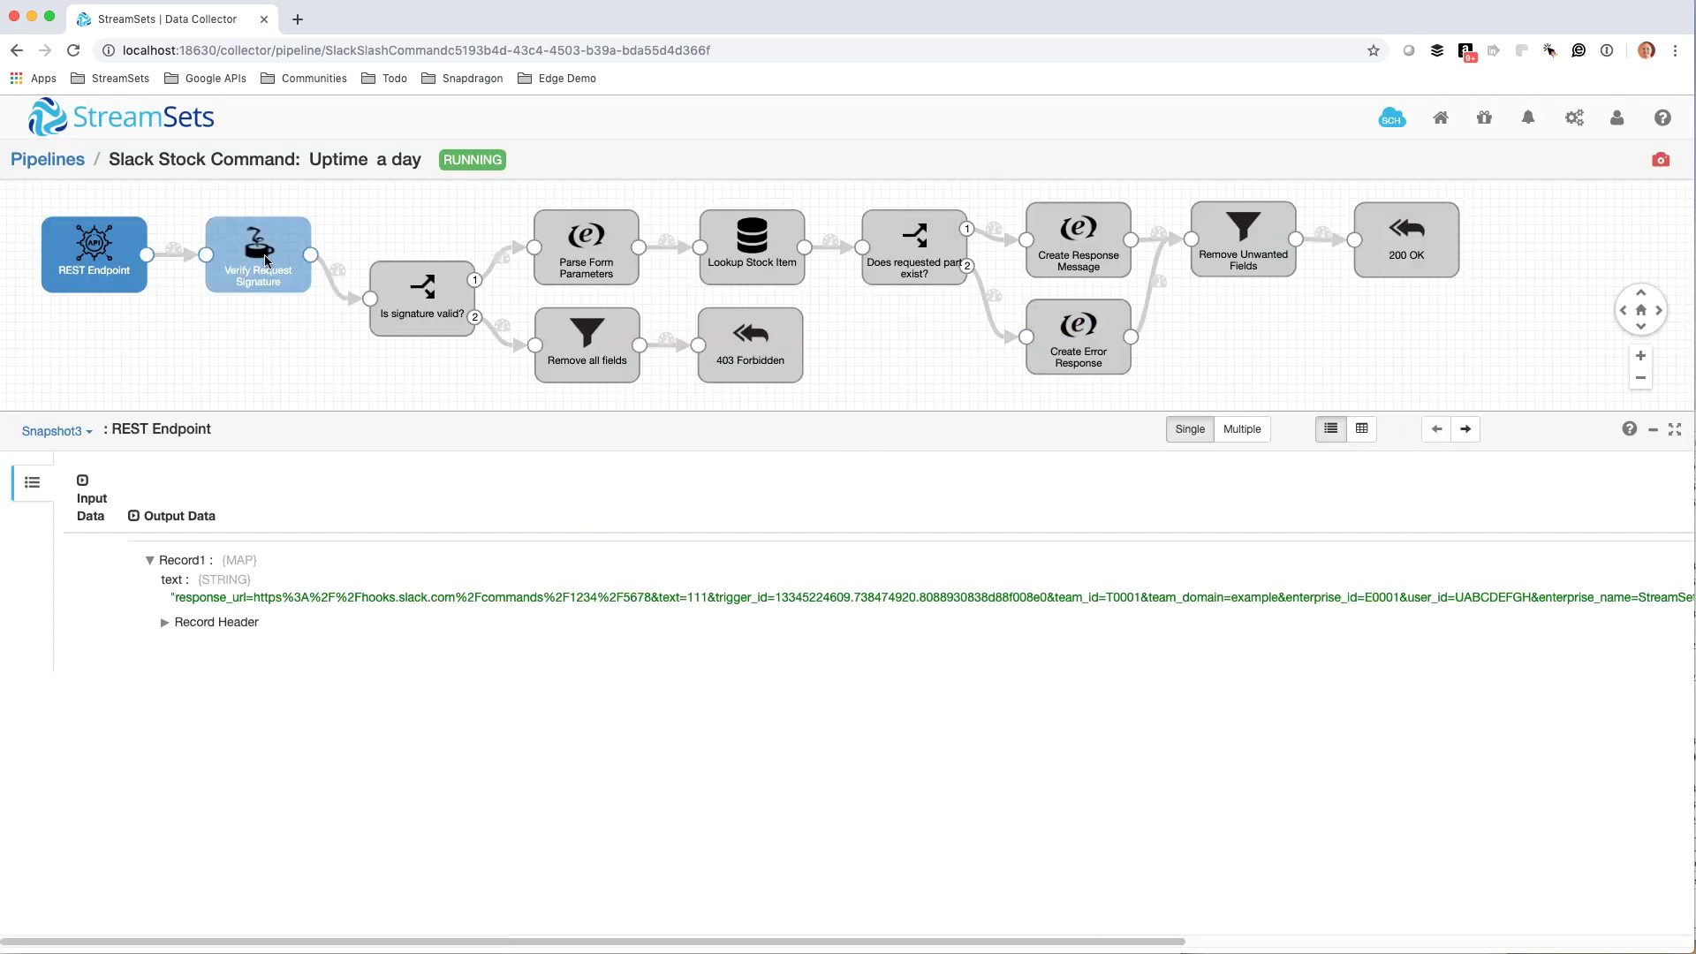
pyautogui.click(298, 258)
pyautogui.click(405, 298)
pyautogui.click(585, 251)
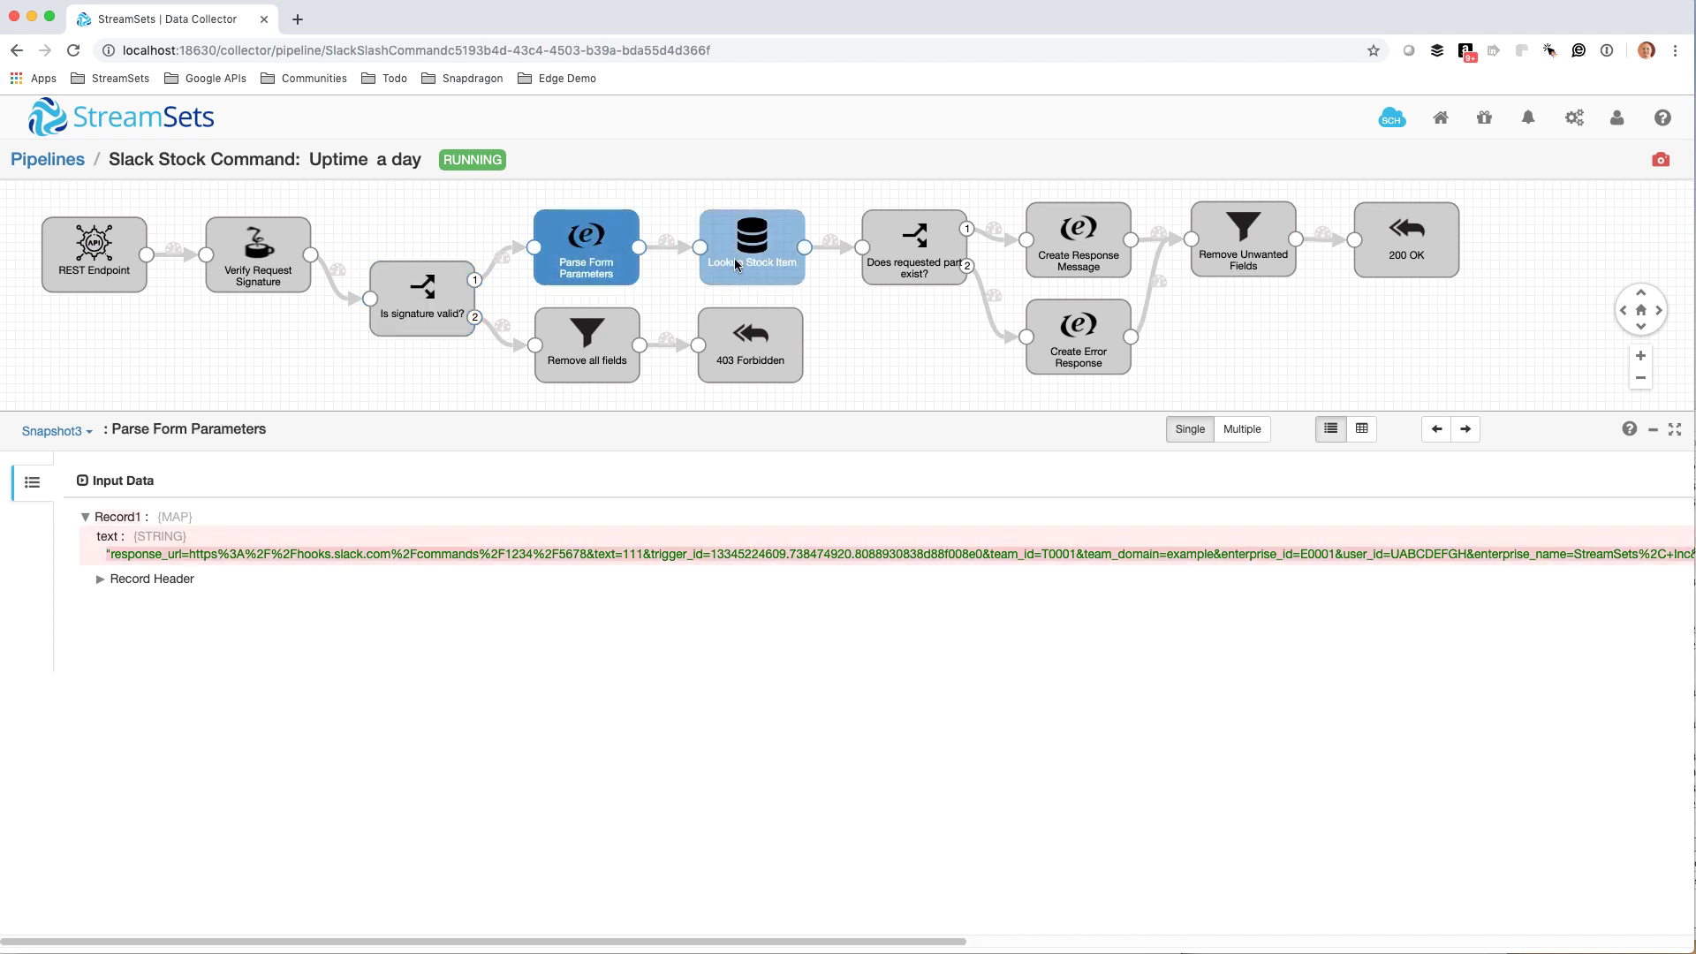
pyautogui.click(715, 261)
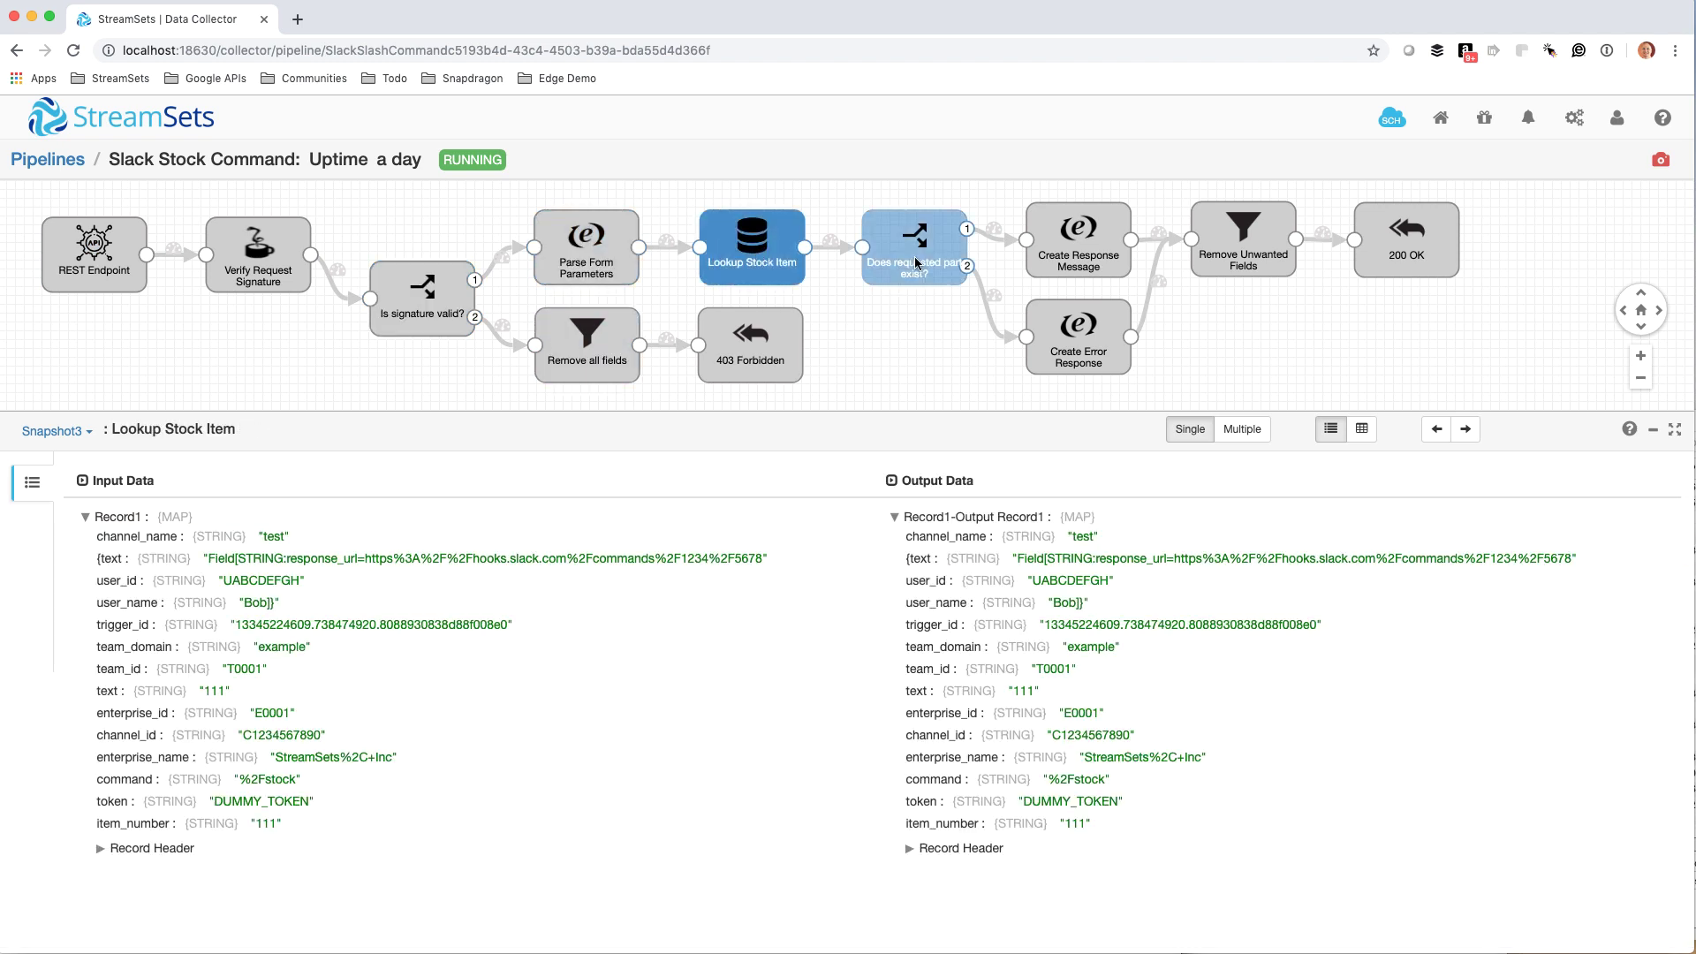
# - Follow the missing-part branch to Create Error Response's can't-find-item-111 message, then close the snapshot
pyautogui.click(913, 263)
pyautogui.click(1082, 255)
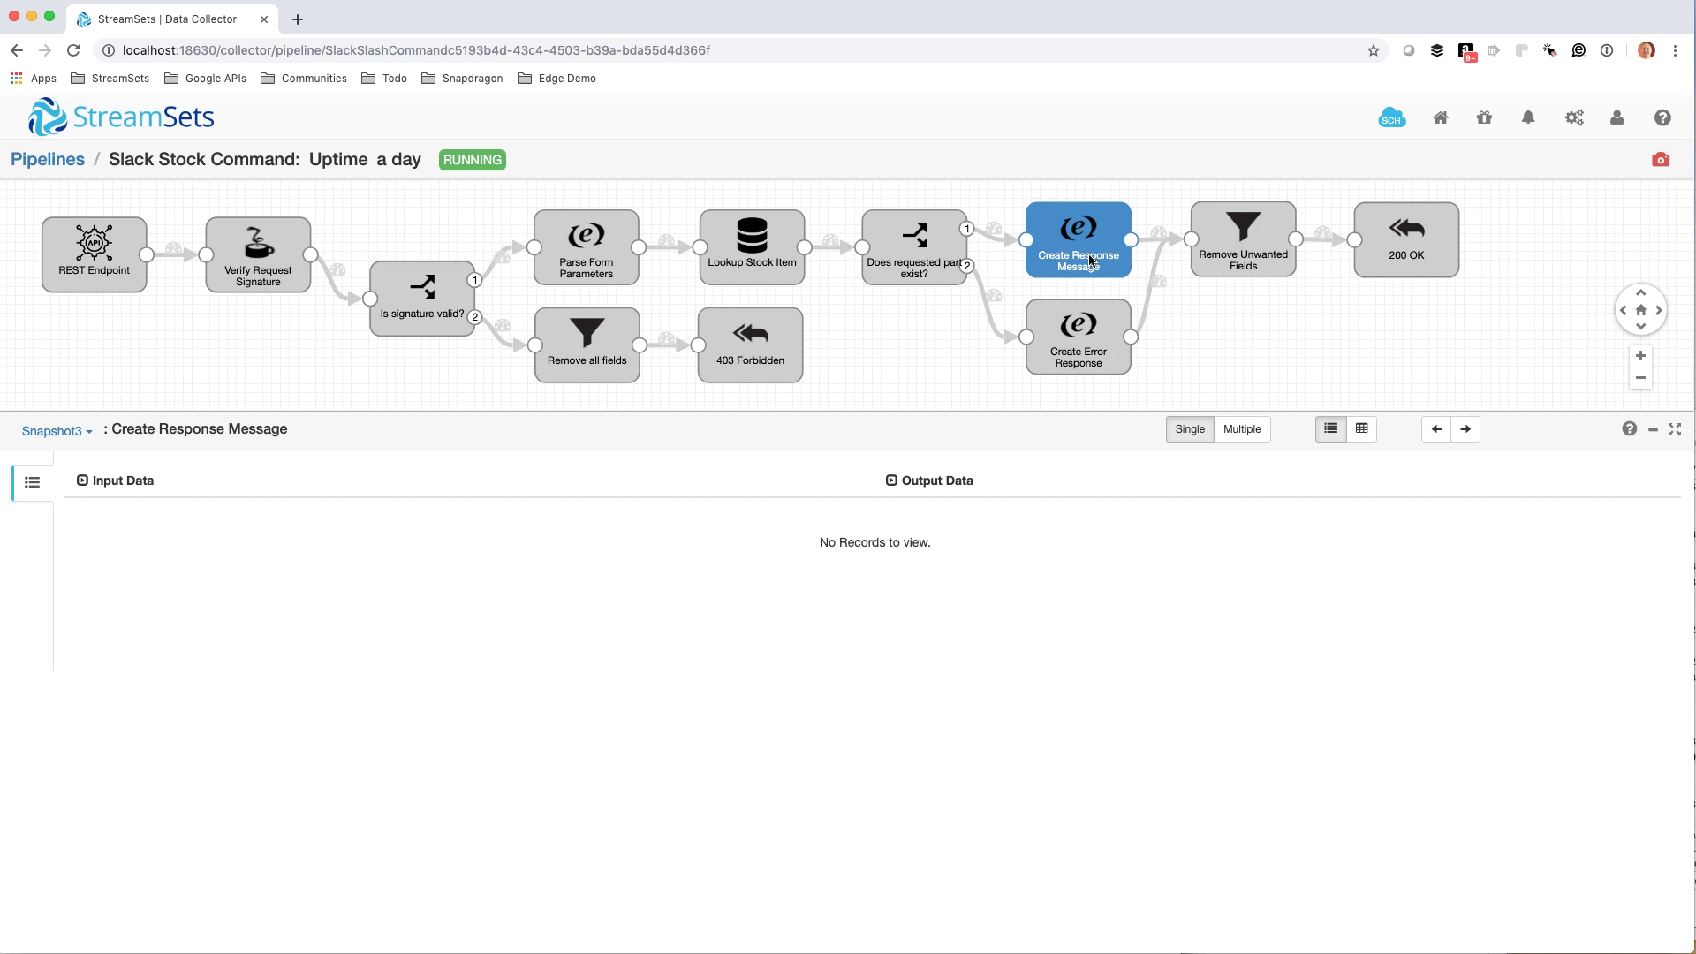
pyautogui.click(1118, 353)
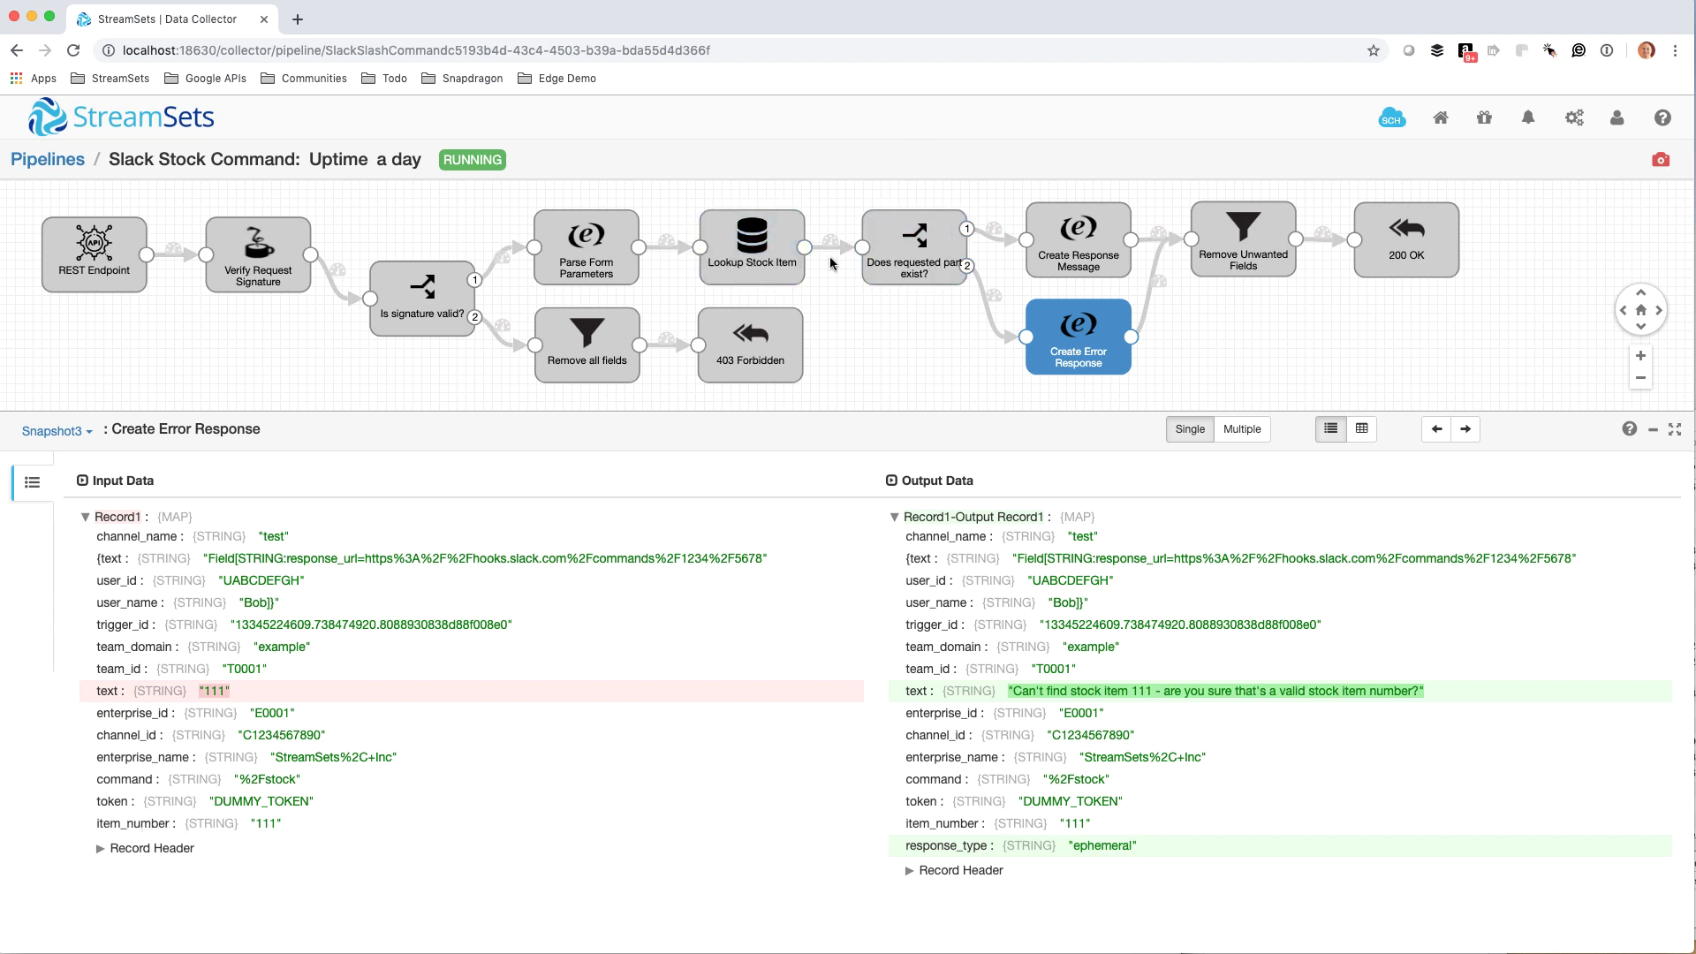
pyautogui.click(866, 363)
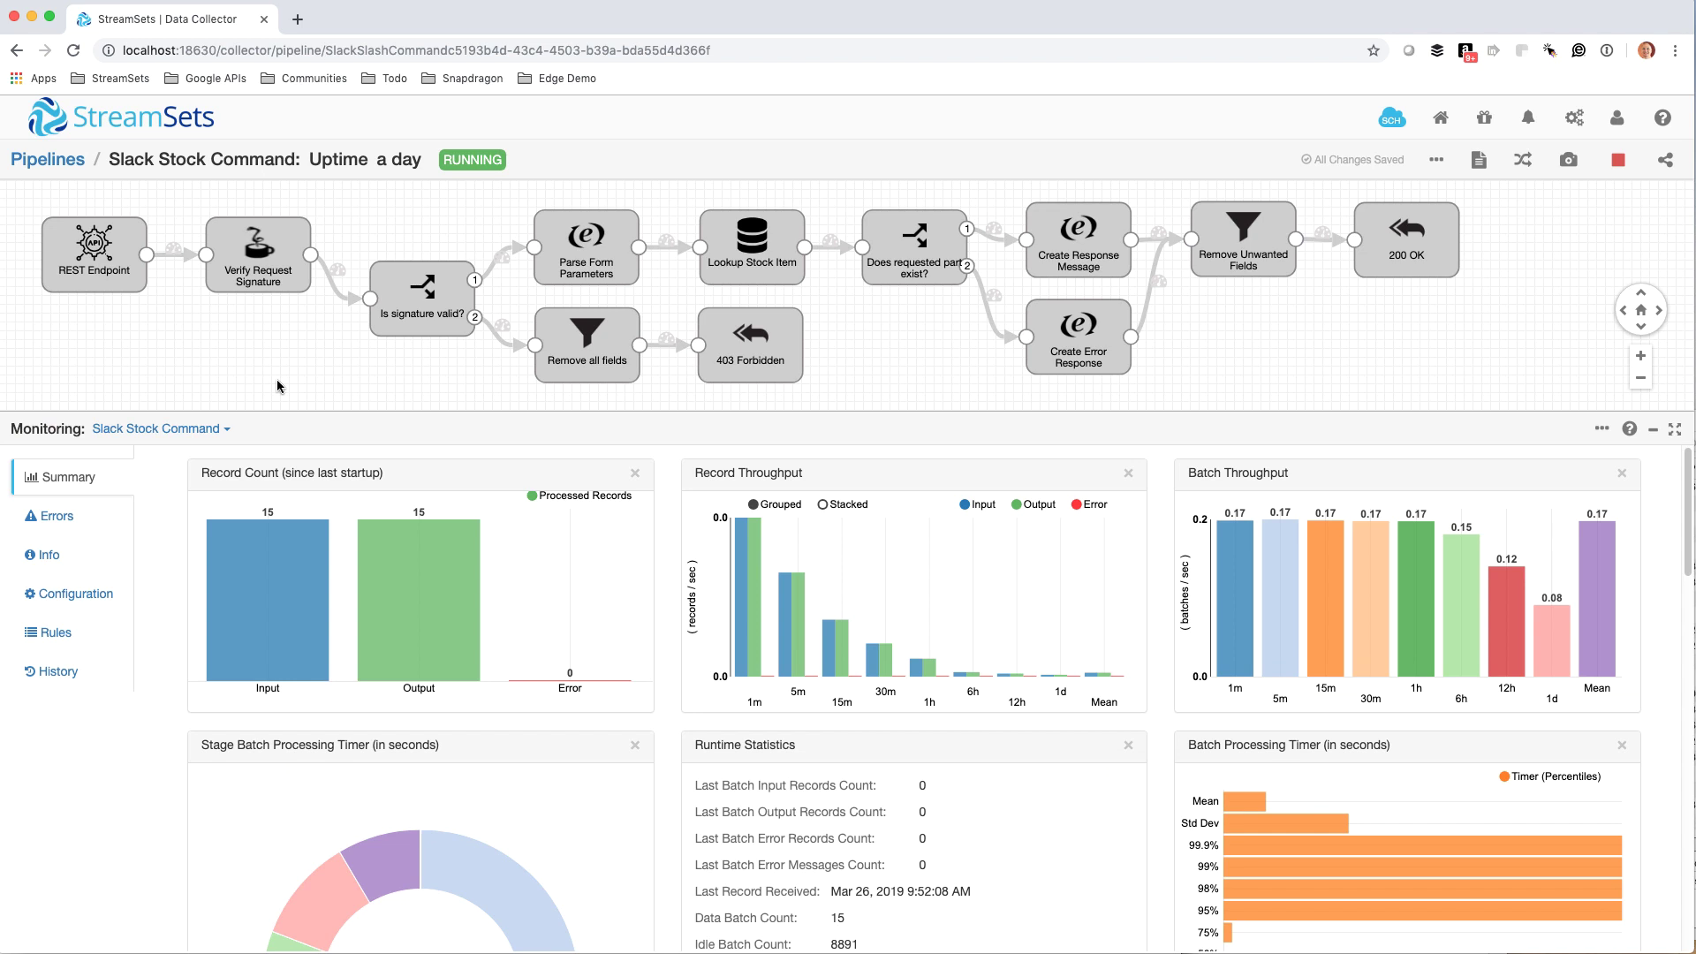